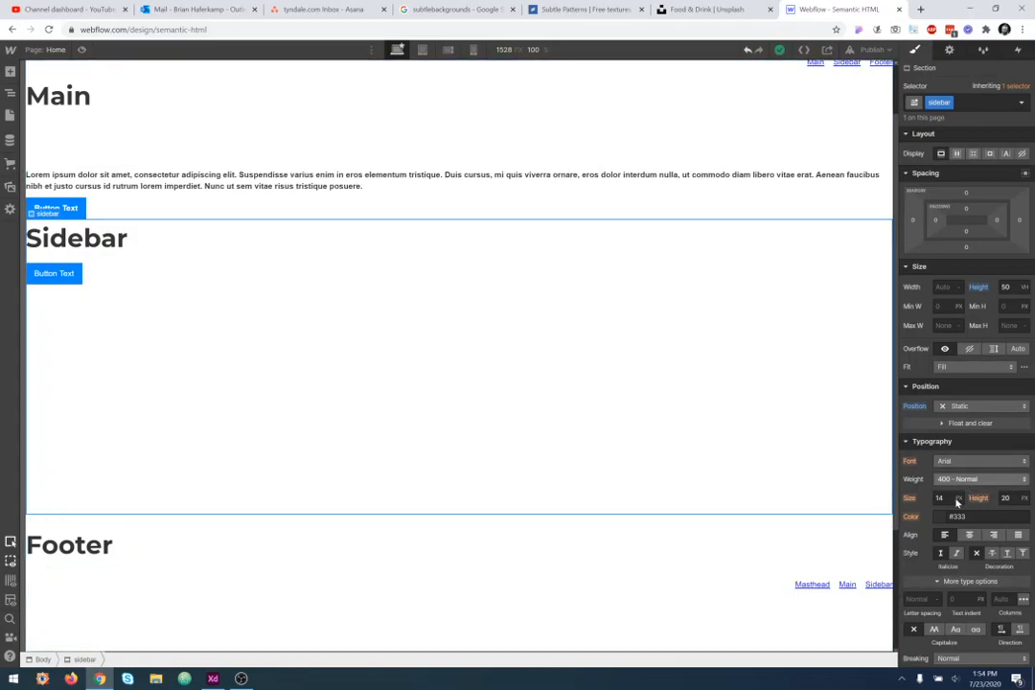
# - Collapse the Borders, Typography and Position sections of the sidebar's style settings
pyautogui.scroll(-2, 944, 489)
pyautogui.scroll(-1, 940, 486)
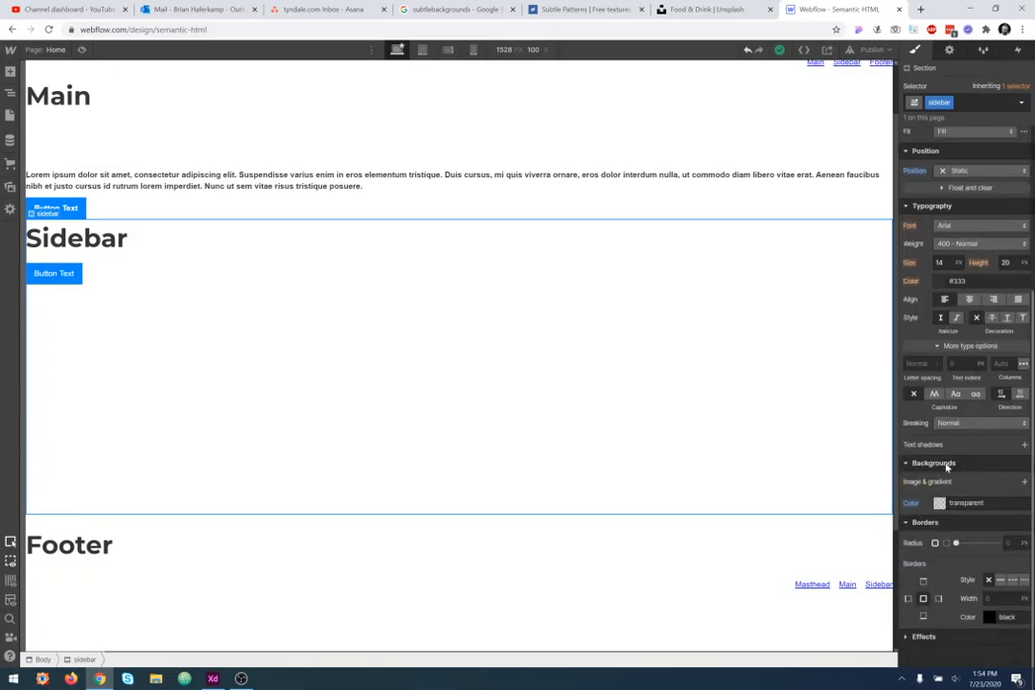
pyautogui.click(925, 522)
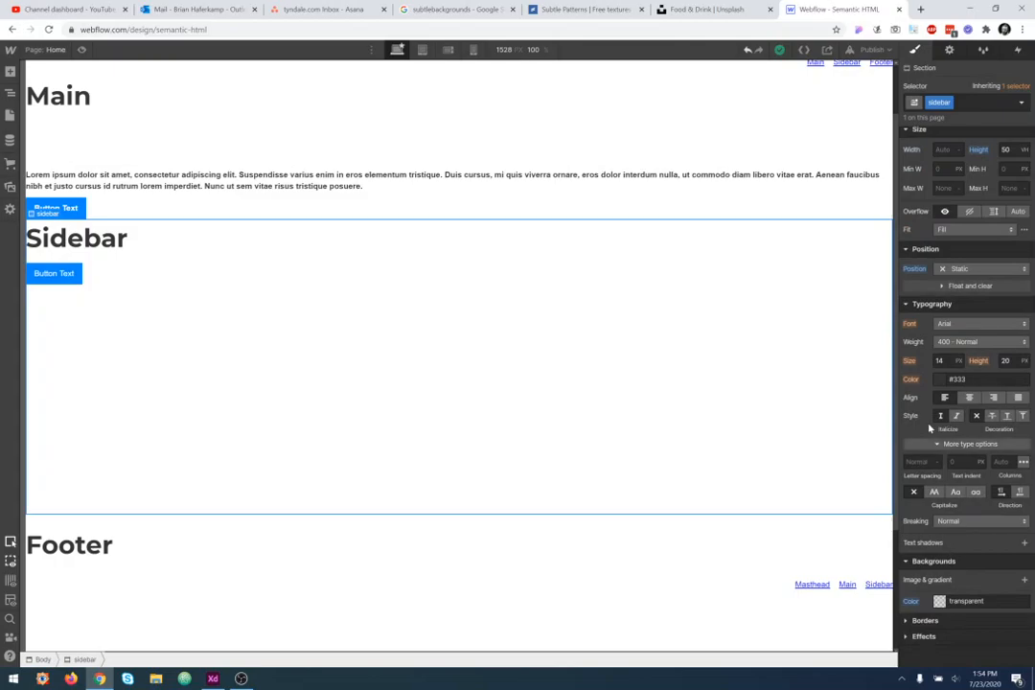
pyautogui.click(931, 304)
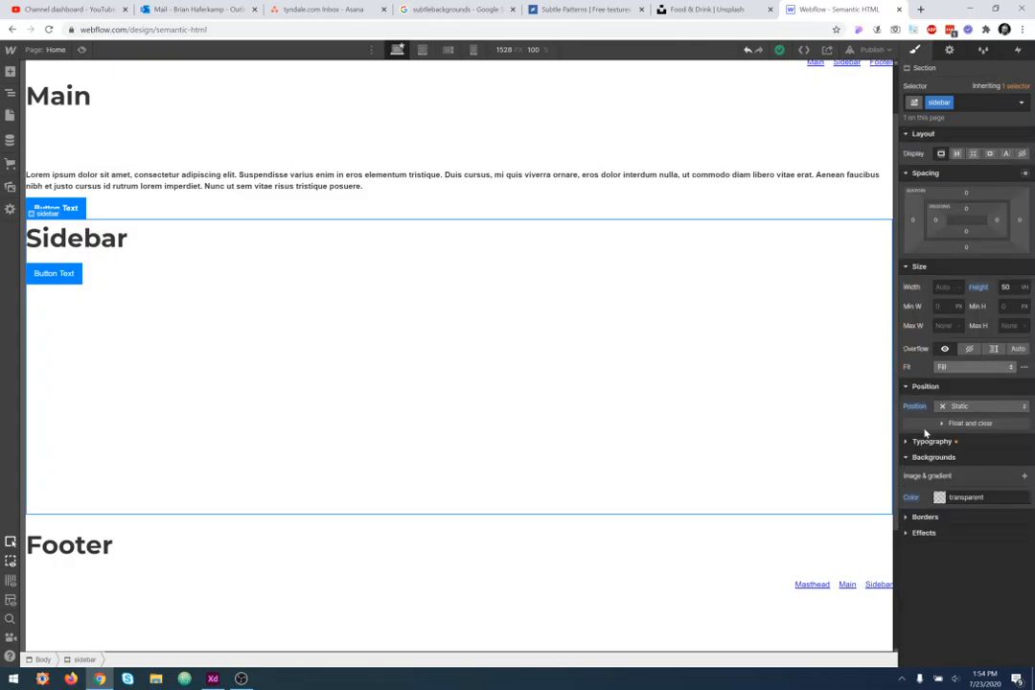
pyautogui.click(926, 388)
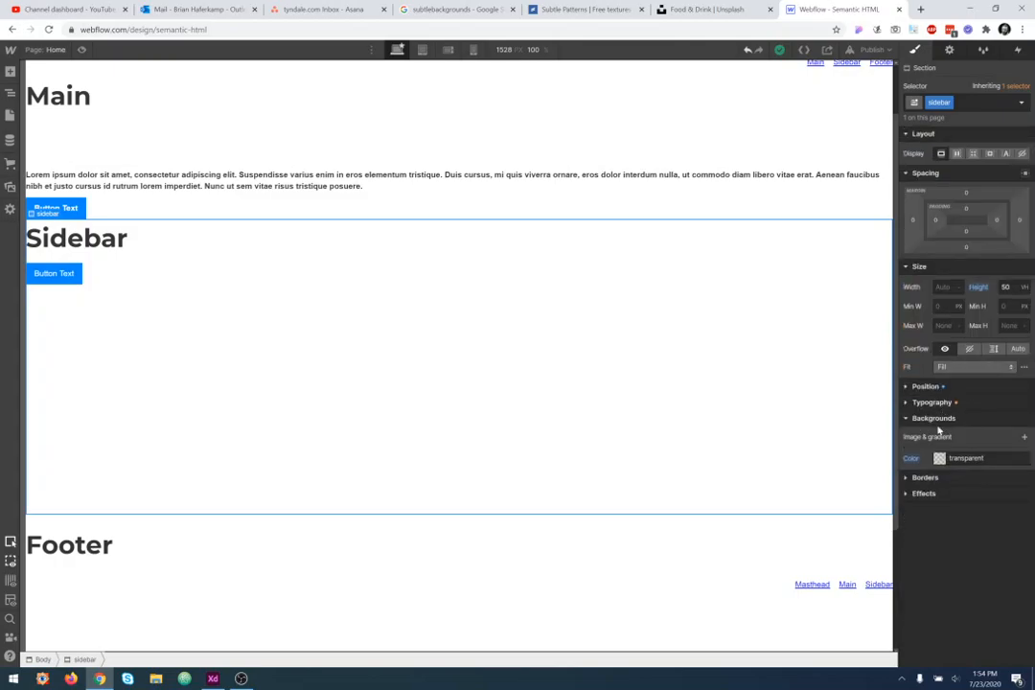
pyautogui.click(940, 419)
pyautogui.click(964, 419)
# - Give the Body a red background colour through the Navigator and undo that change
pyautogui.click(10, 93)
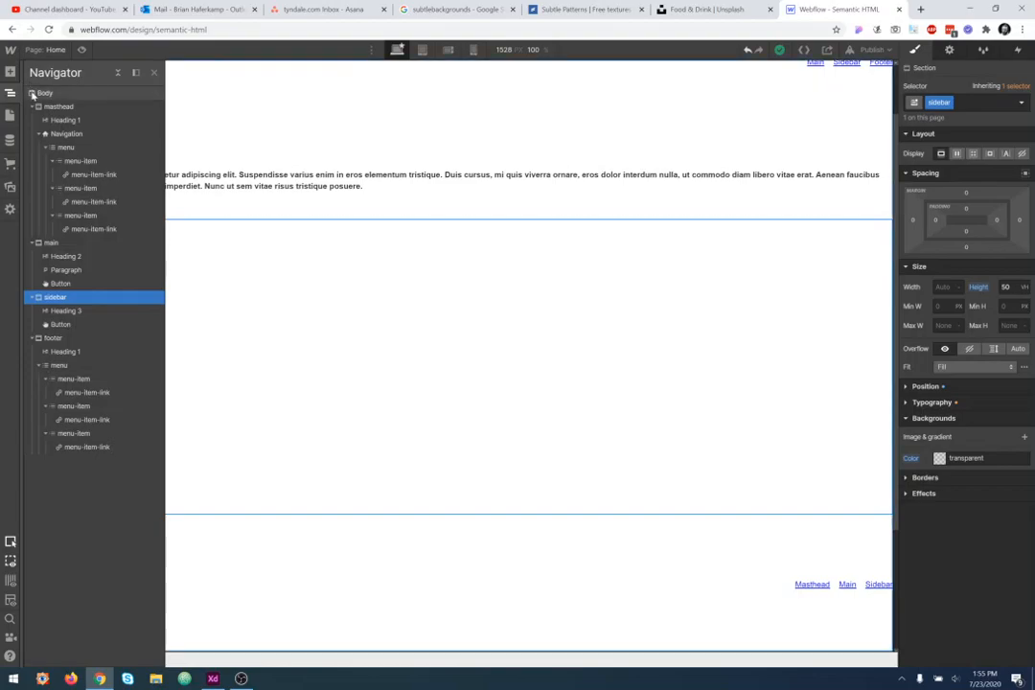
pyautogui.click(36, 94)
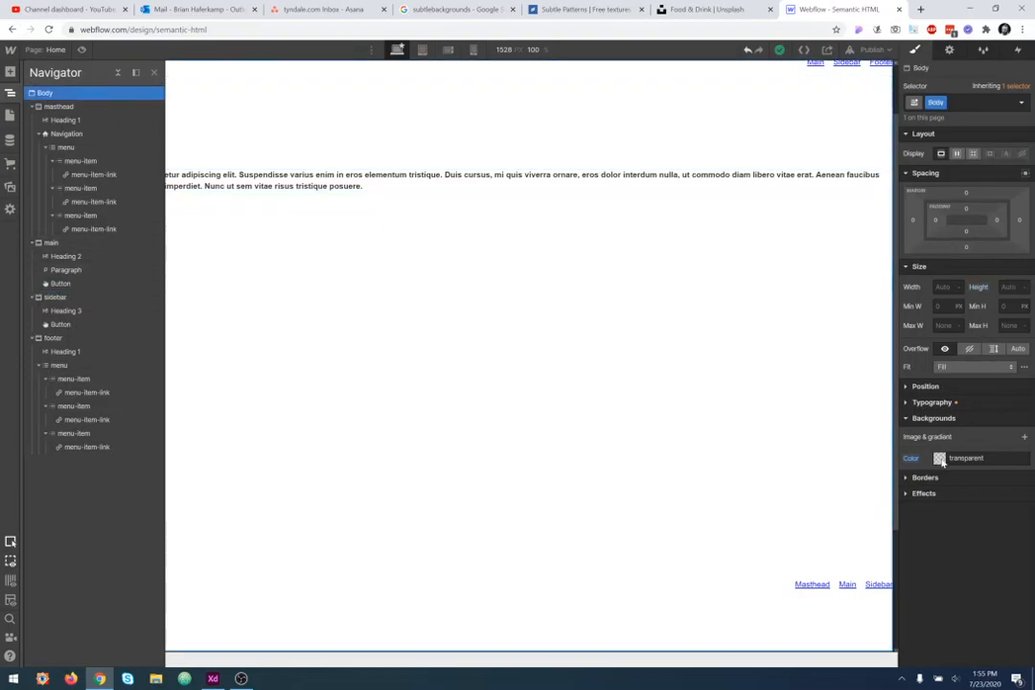
pyautogui.click(943, 459)
pyautogui.click(1026, 481)
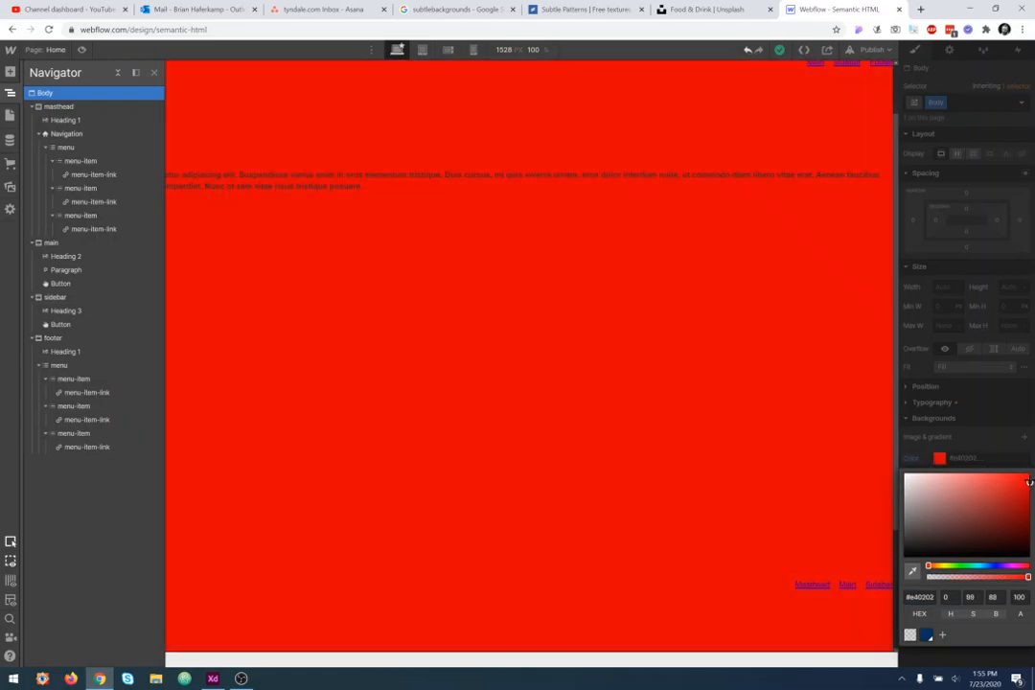
pyautogui.click(592, 418)
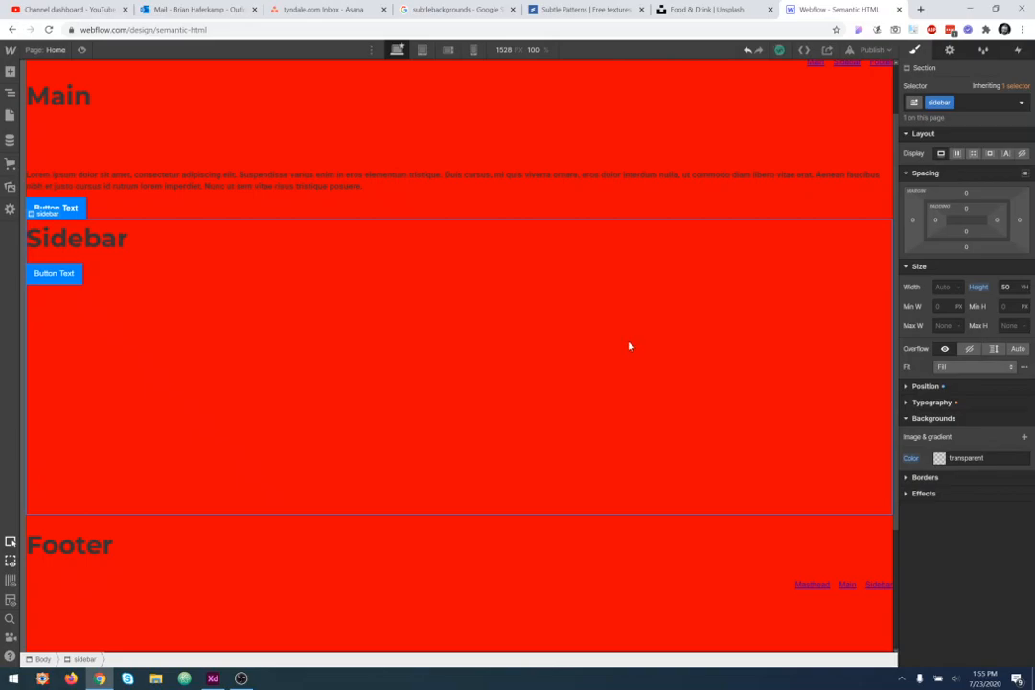
pyautogui.hotkey('ctrl', 'z')
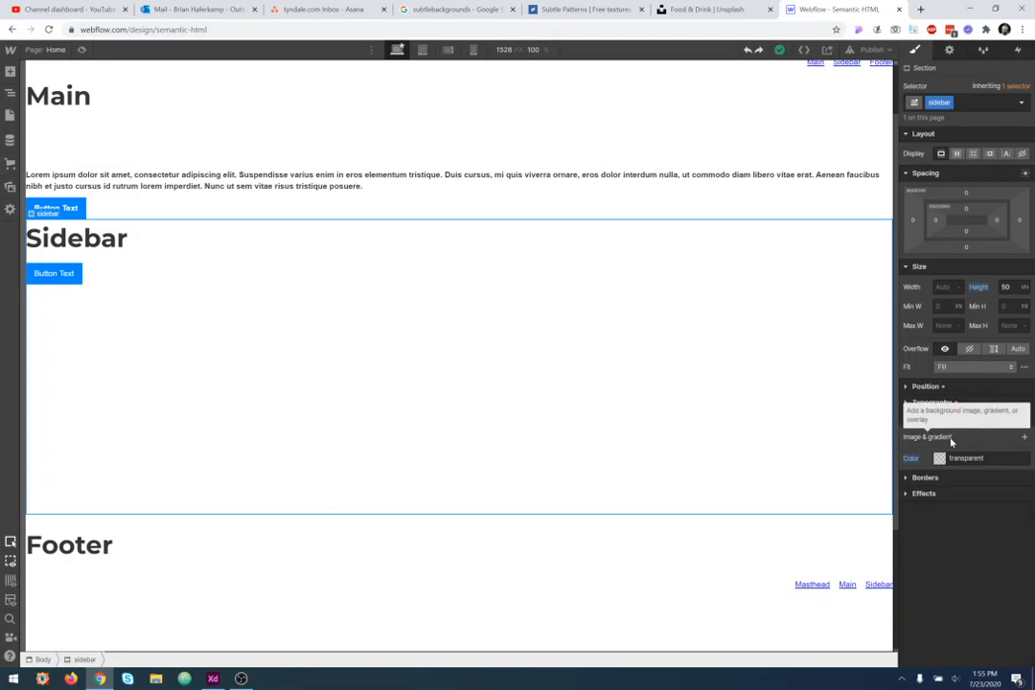
pyautogui.click(1024, 437)
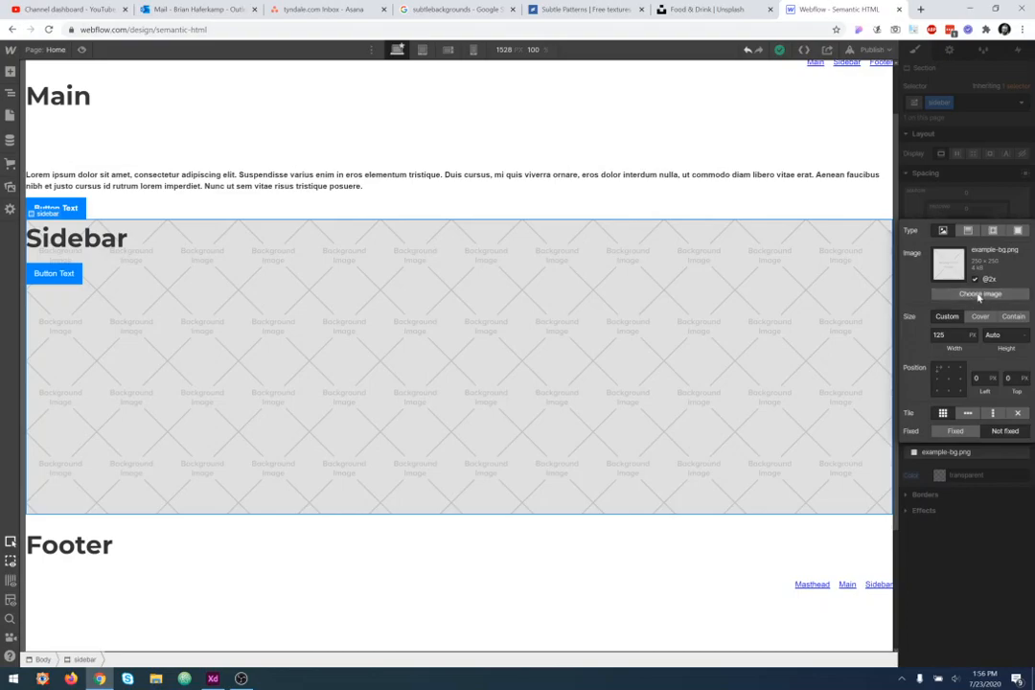
pyautogui.click(979, 296)
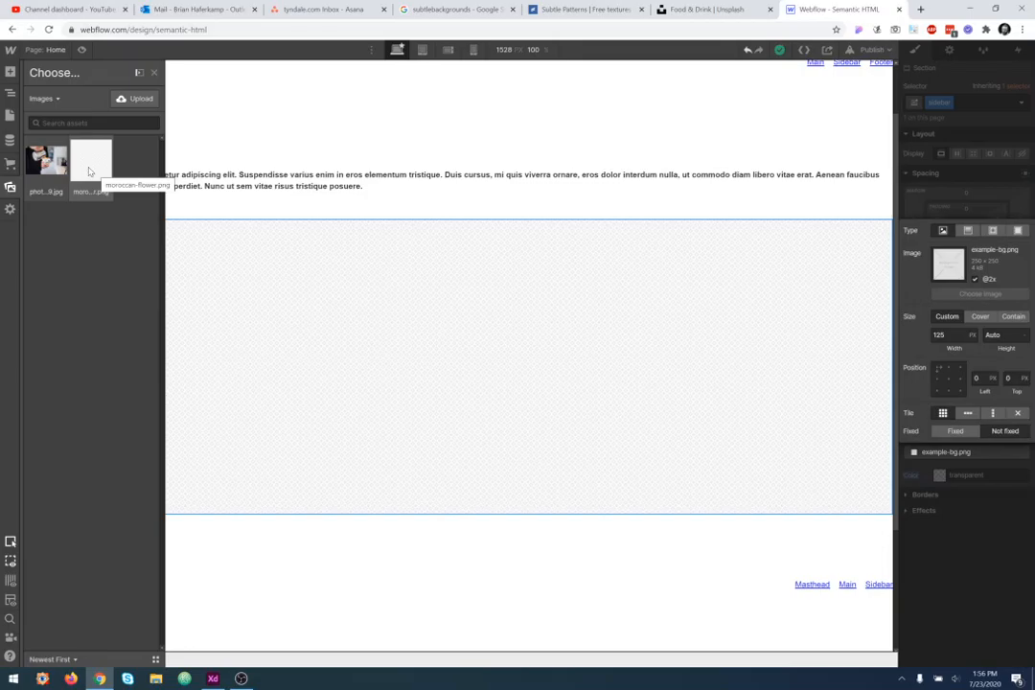
pyautogui.click(89, 171)
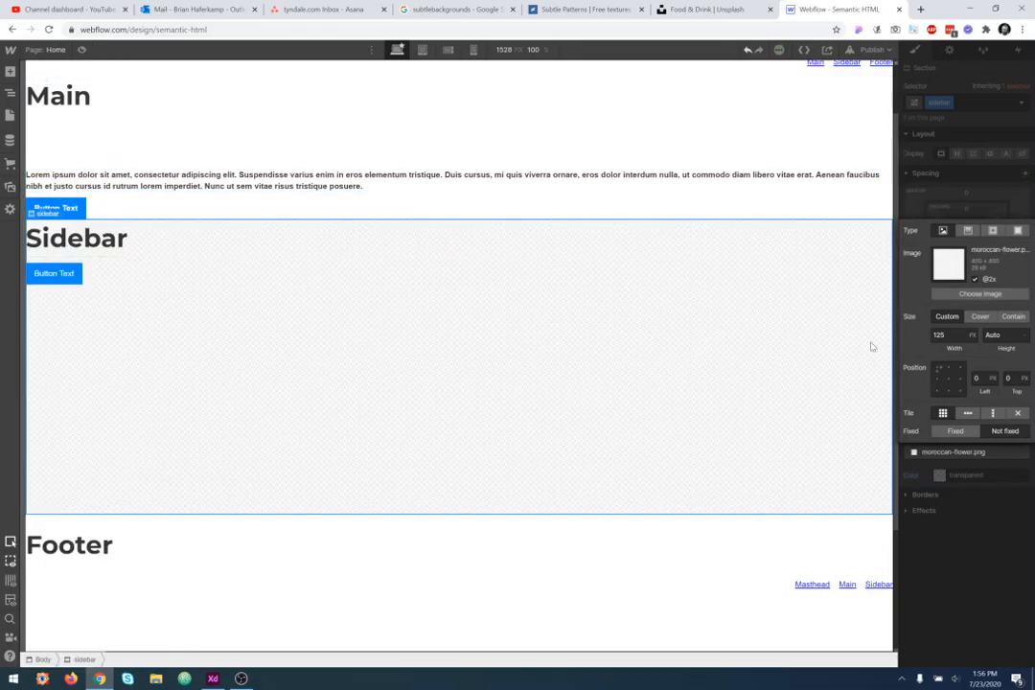
pyautogui.click(976, 279)
pyautogui.click(976, 279)
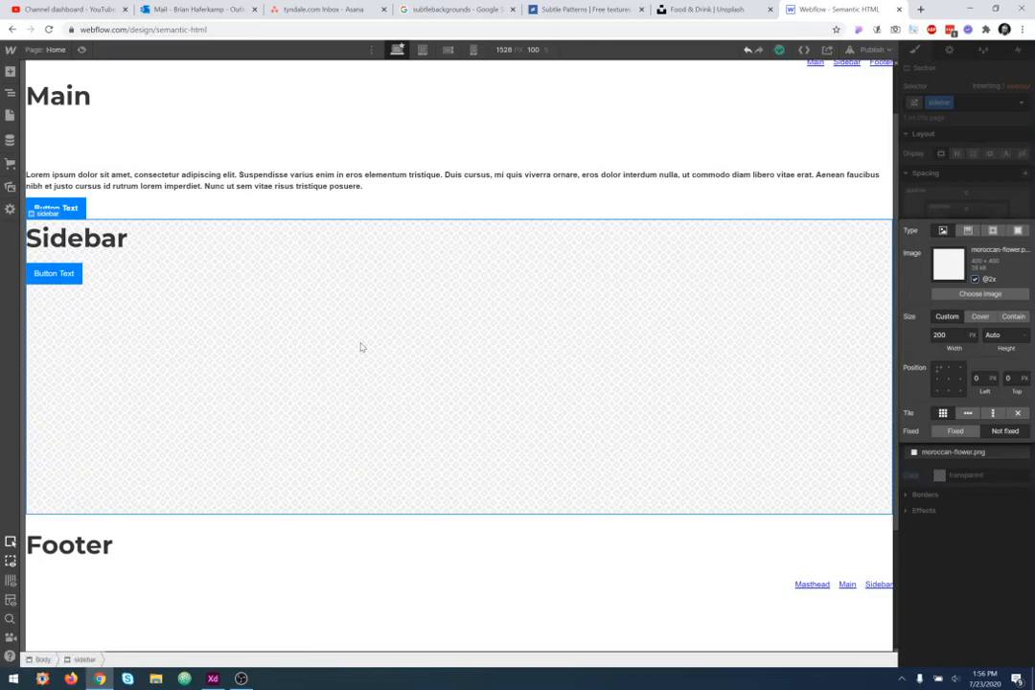
pyautogui.click(976, 279)
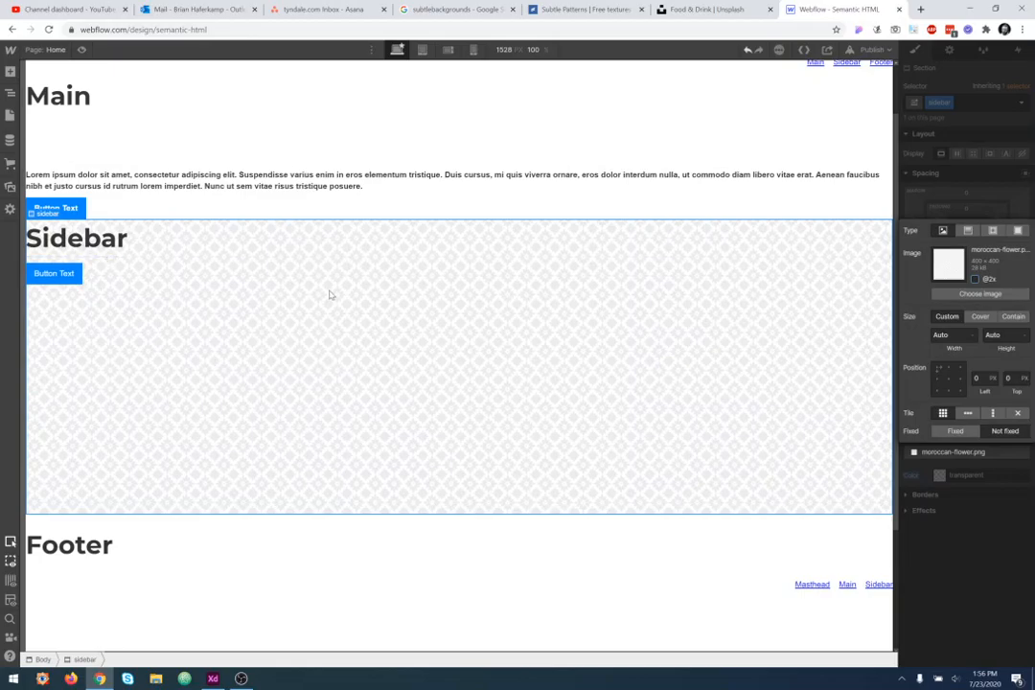
# - Browse the pattern list on the Subtle Patterns site, then return to the Webflow designer
pyautogui.click(580, 10)
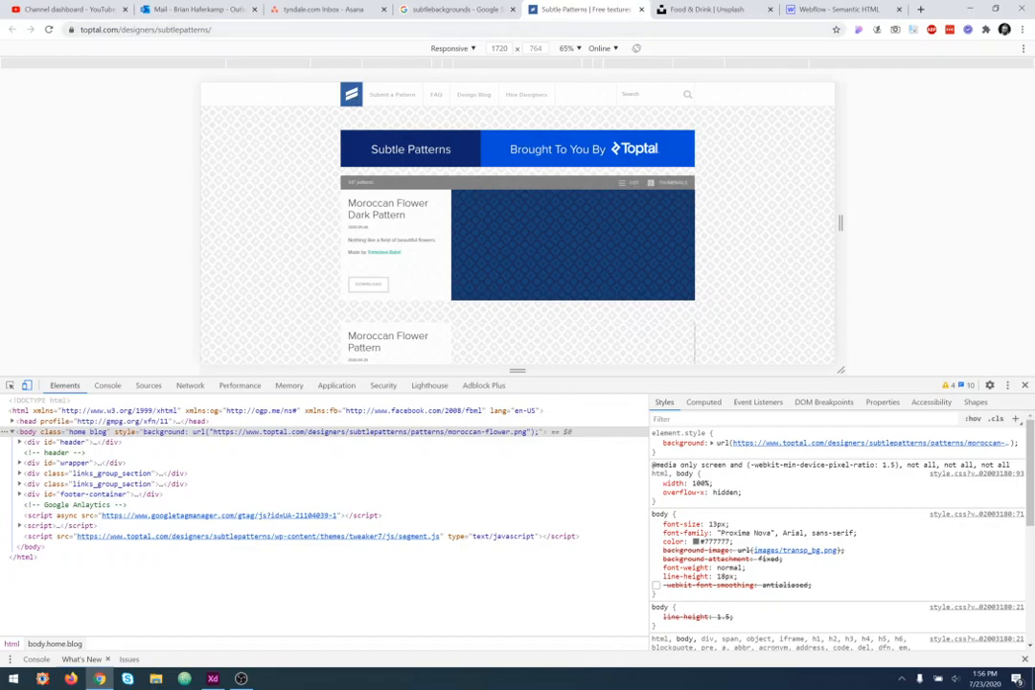
pyautogui.press('F5')
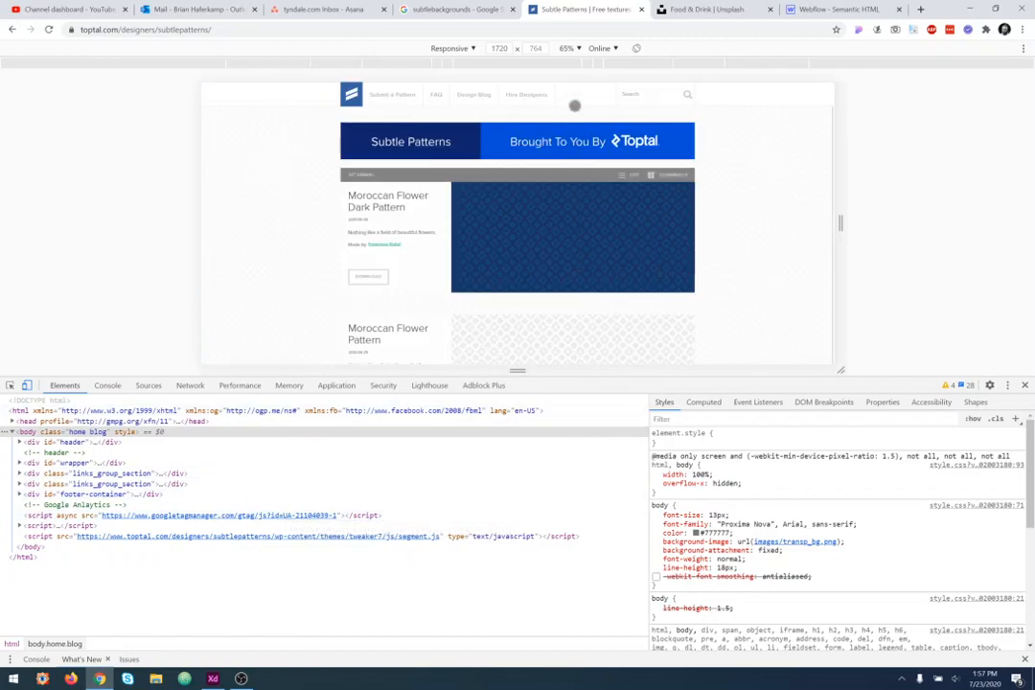
pyautogui.moveTo(518, 370); pyautogui.dragTo(518, 153)
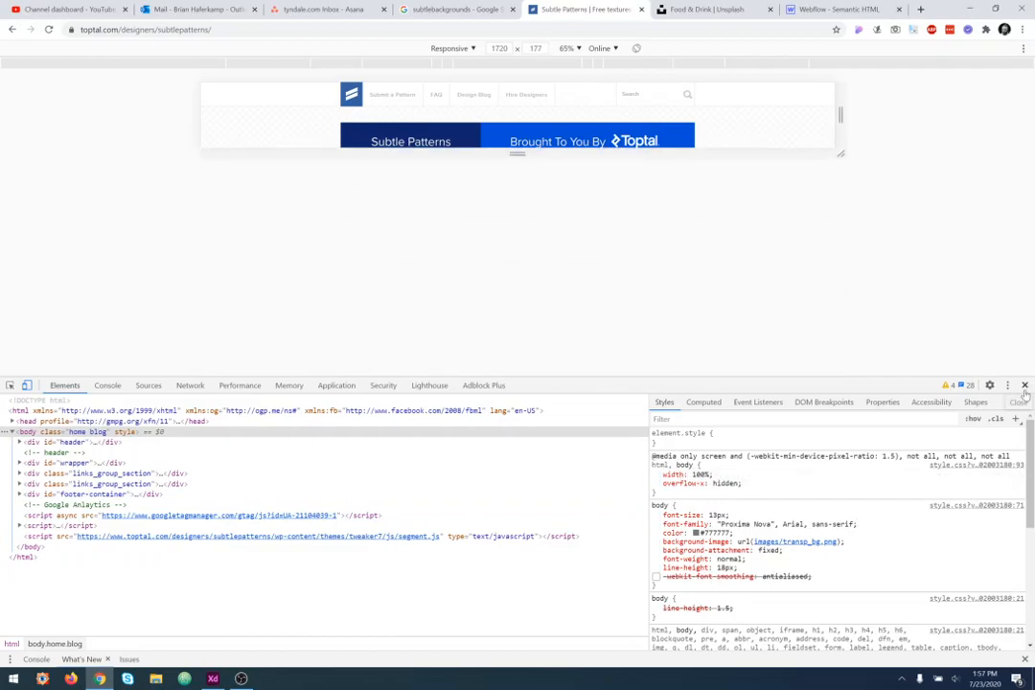
pyautogui.press('F12')
pyautogui.scroll(-5, 603, 422)
pyautogui.scroll(-6, 604, 426)
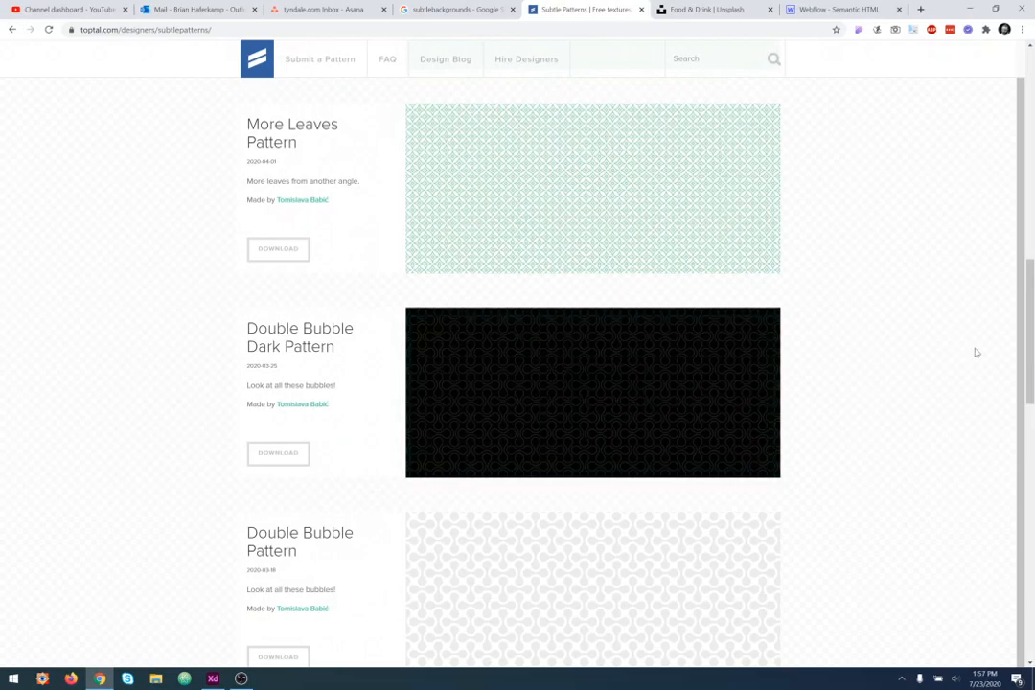
pyautogui.click(865, 9)
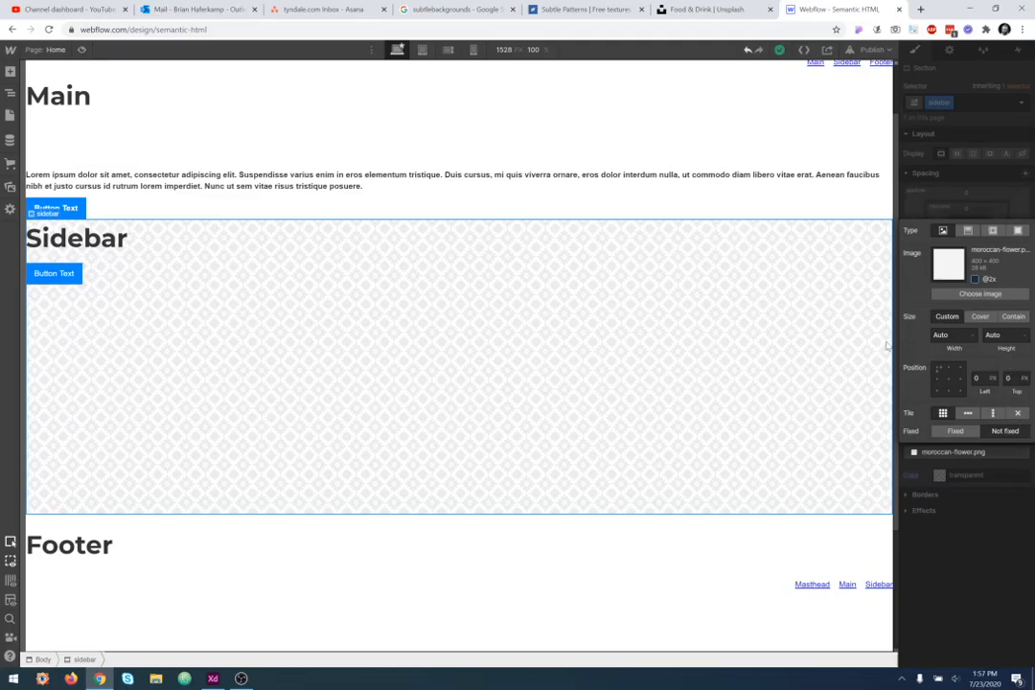
# - Open the moroccan-flower image from the Desktop in Photos to view it, then return to the designer
pyautogui.click(155, 679)
pyautogui.click(428, 237)
pyautogui.scroll(-10, 959, 438)
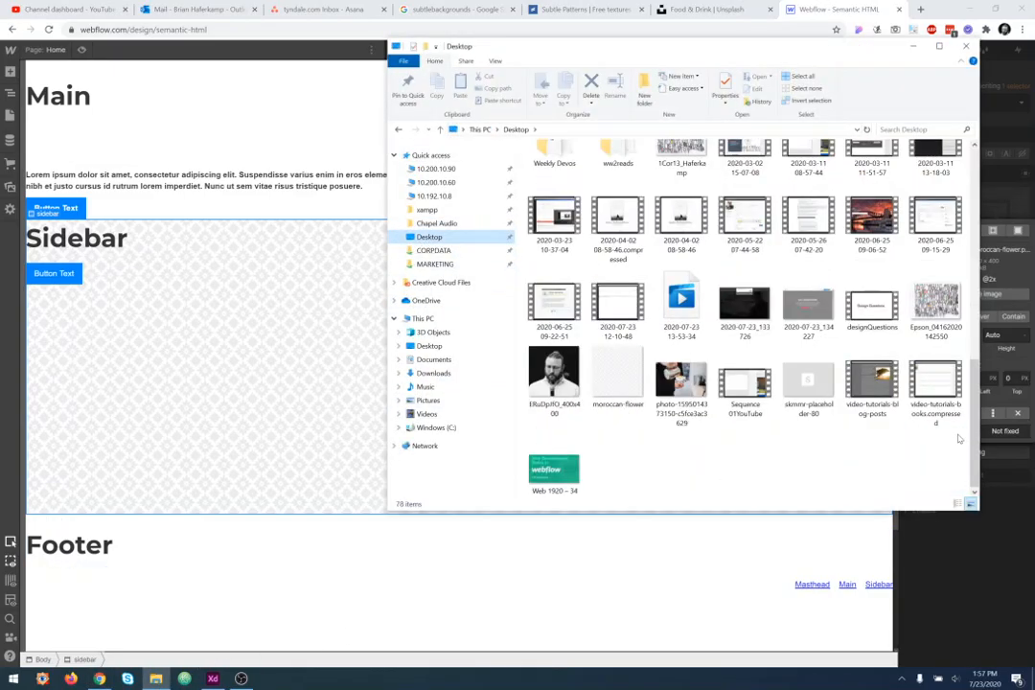
pyautogui.doubleClick(631, 390)
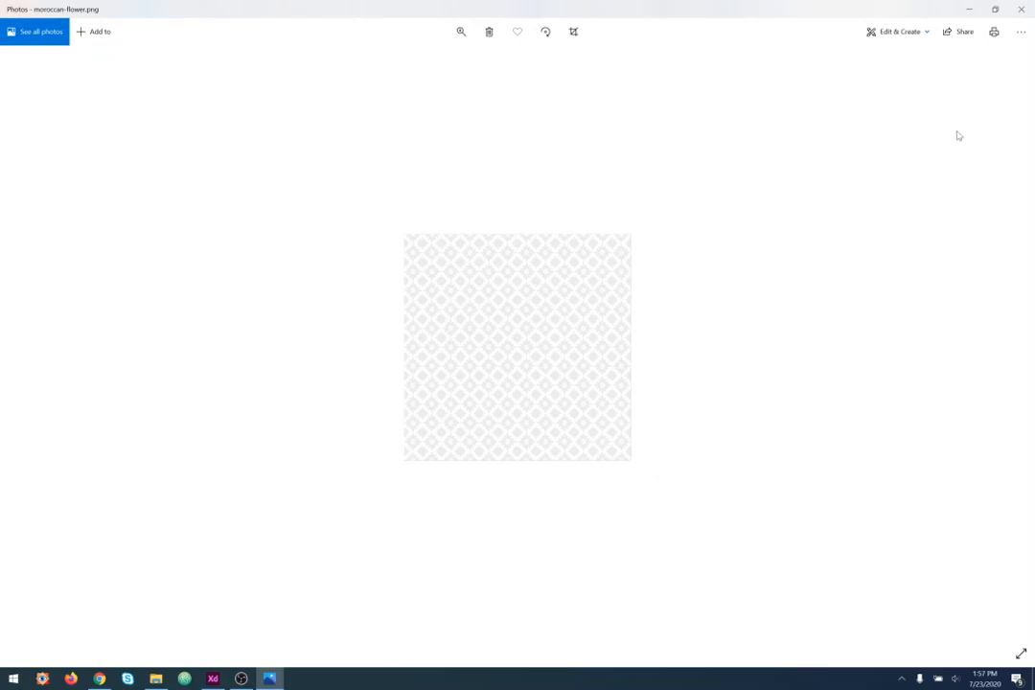
pyautogui.click(1021, 8)
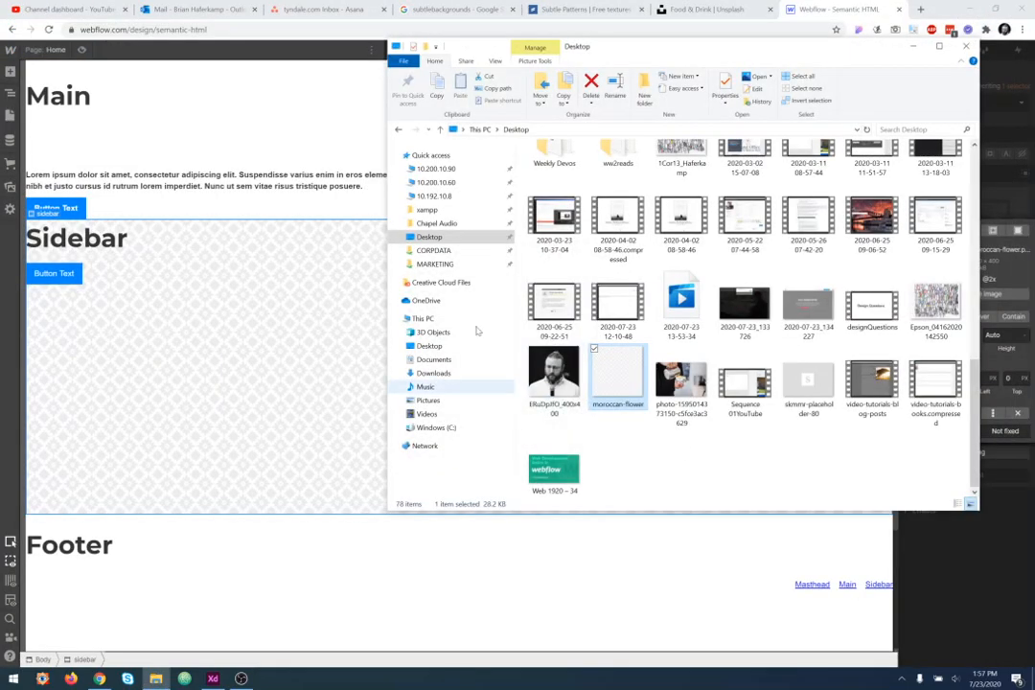
pyautogui.click(239, 396)
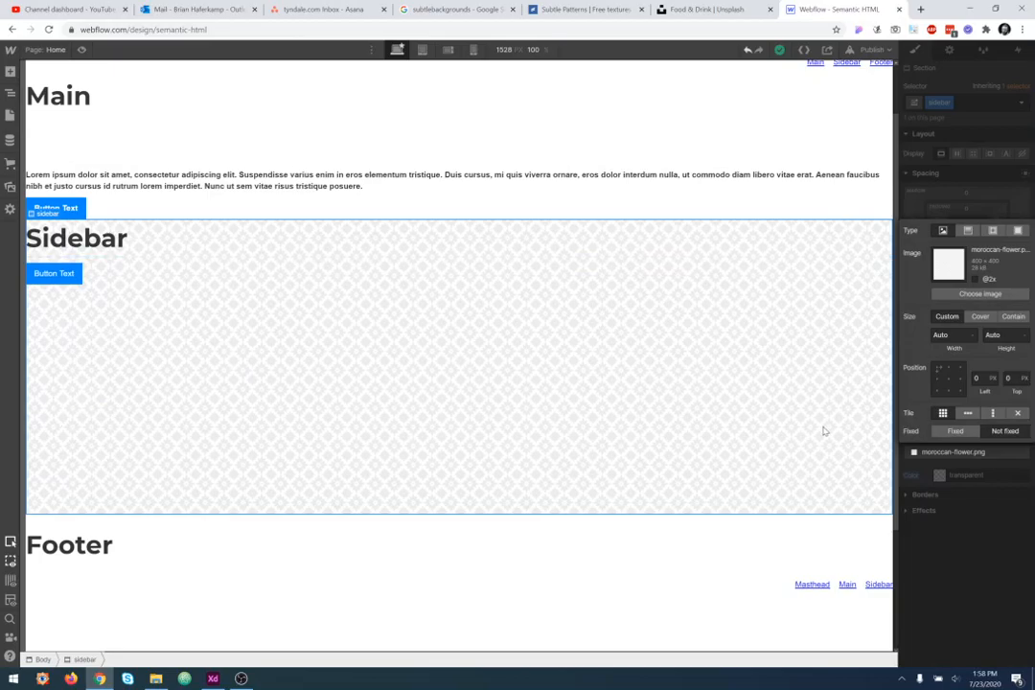
# - Try each background tile option and set the image to tile horizontally and vertically
pyautogui.click(970, 416)
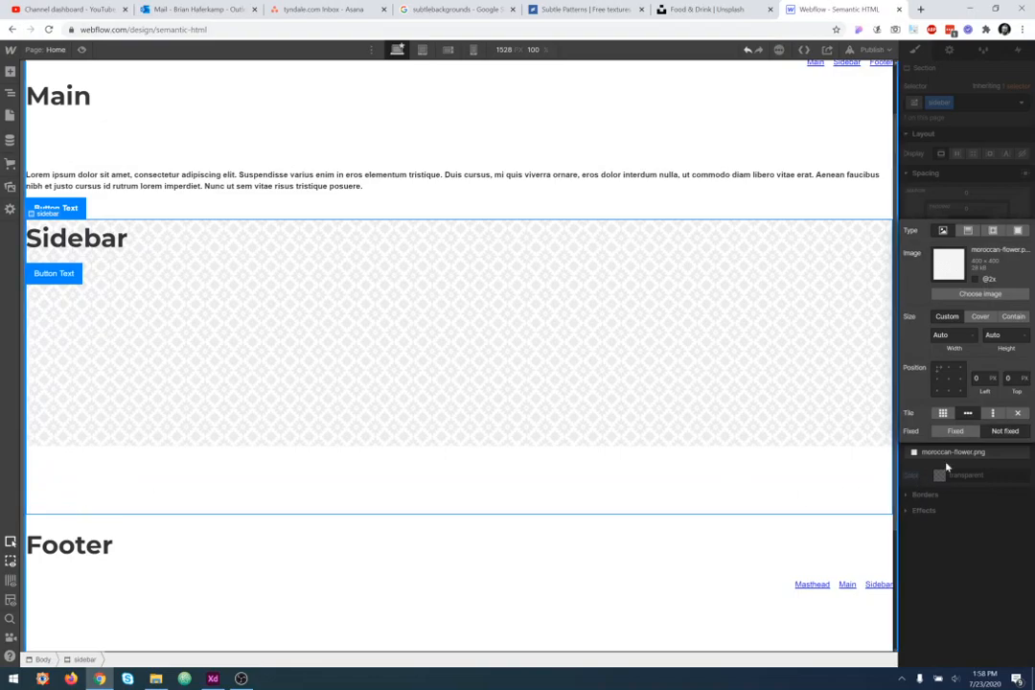
pyautogui.click(993, 414)
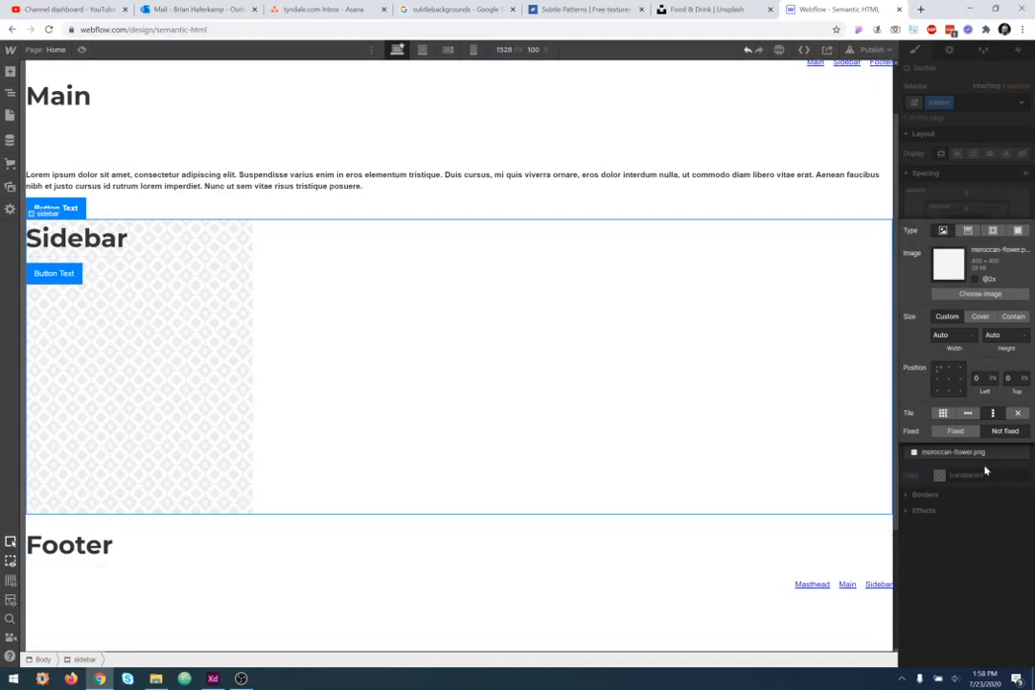
pyautogui.click(1019, 415)
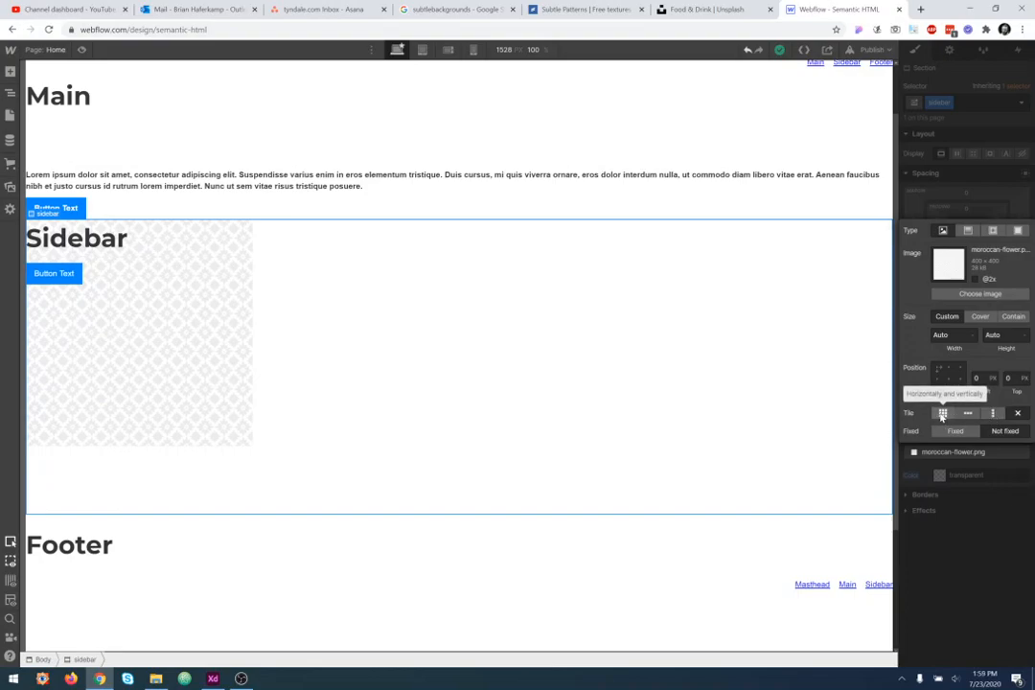
pyautogui.click(943, 414)
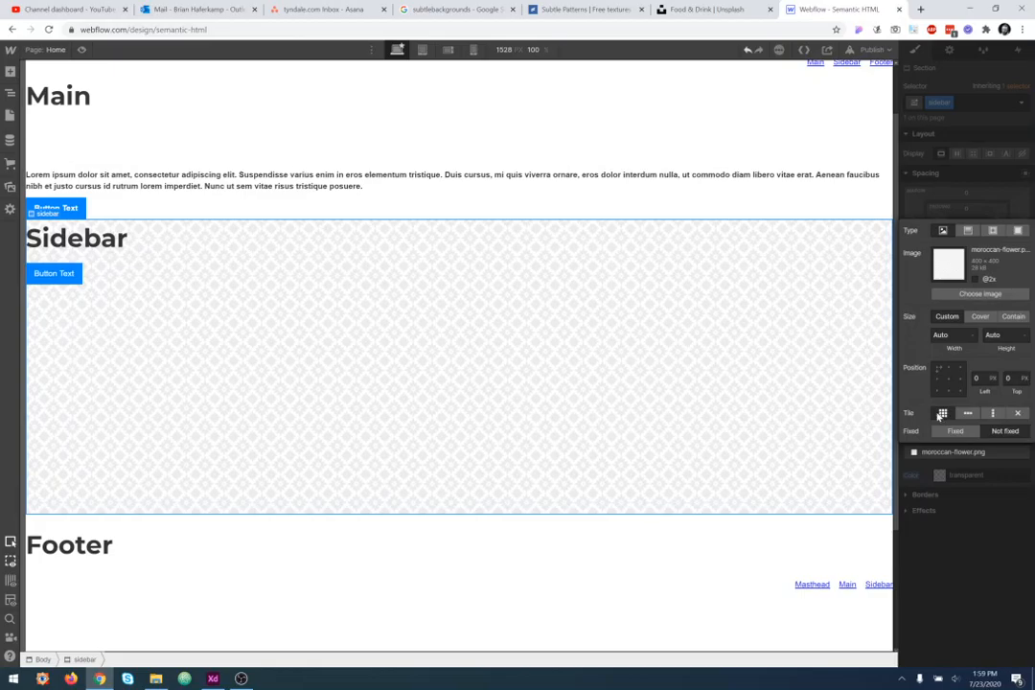
# - Set the background image to Not fixed and scroll the page to preview it
pyautogui.click(1006, 431)
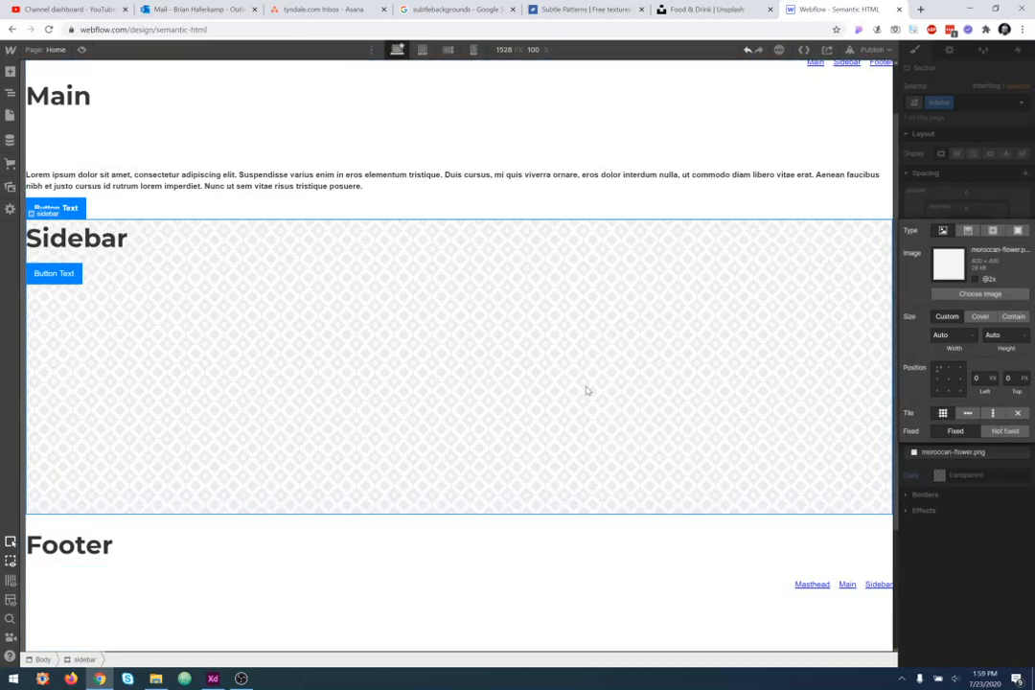
pyautogui.scroll(-3, 588, 390)
pyautogui.scroll(5, 570, 444)
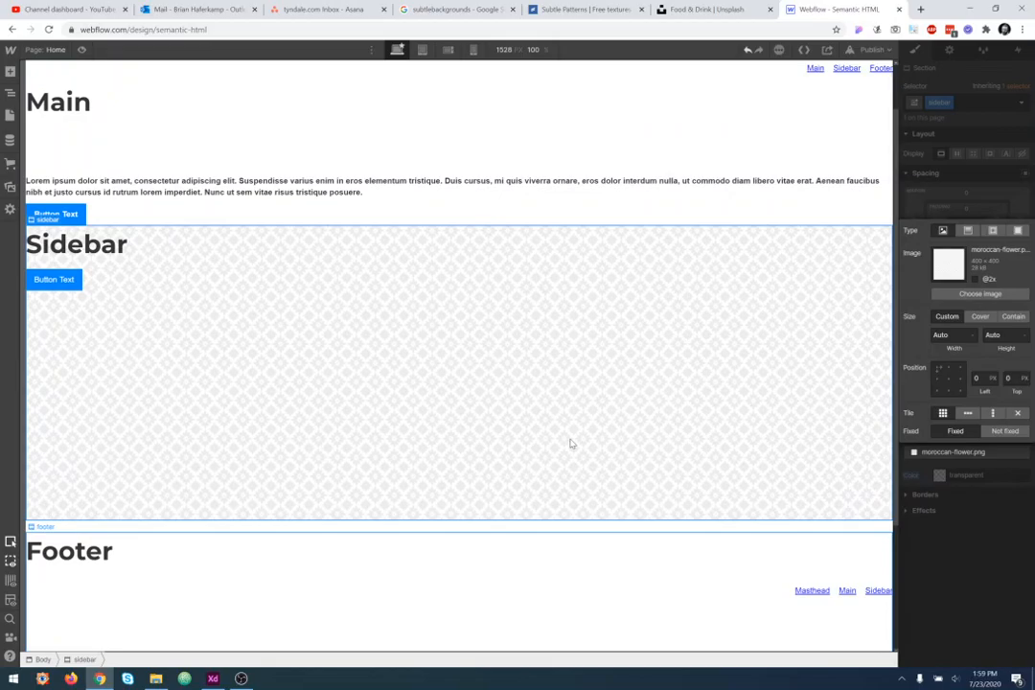
pyautogui.scroll(-3, 570, 443)
pyautogui.scroll(3, 570, 444)
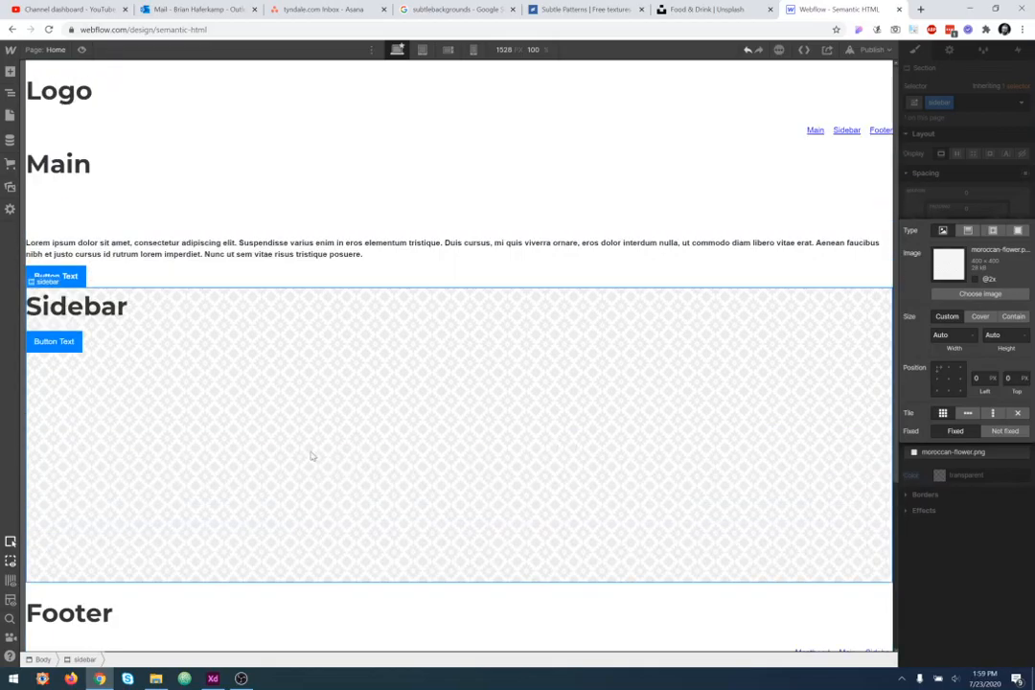
# - Set the background image to Fixed and scroll the page to preview it
pyautogui.click(955, 431)
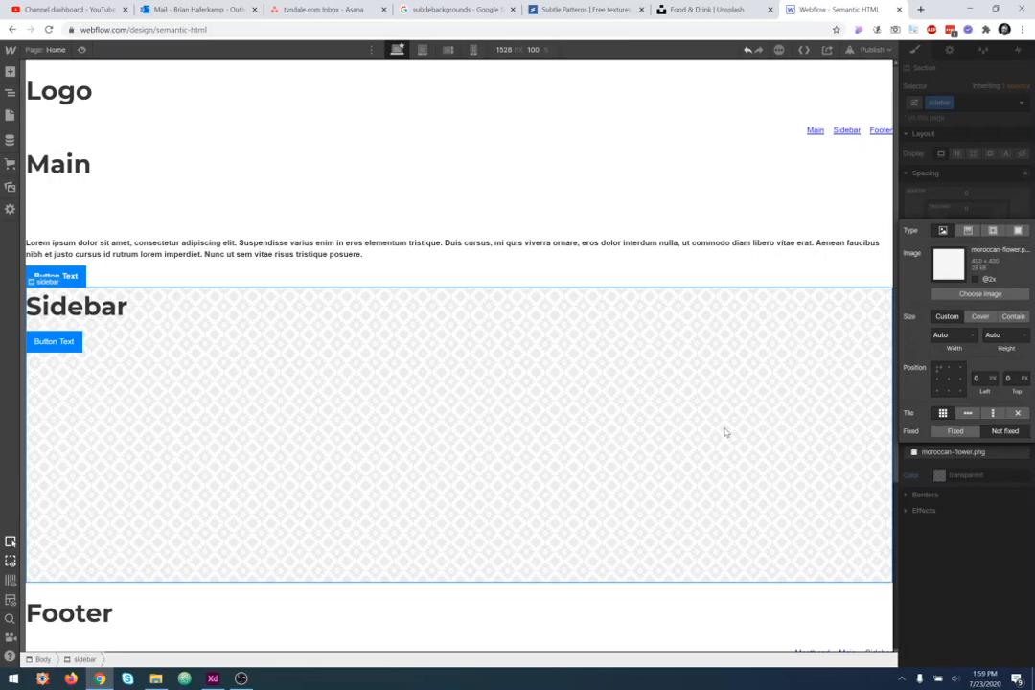
pyautogui.scroll(-3, 714, 420)
pyautogui.scroll(3, 714, 420)
pyautogui.scroll(-3, 714, 420)
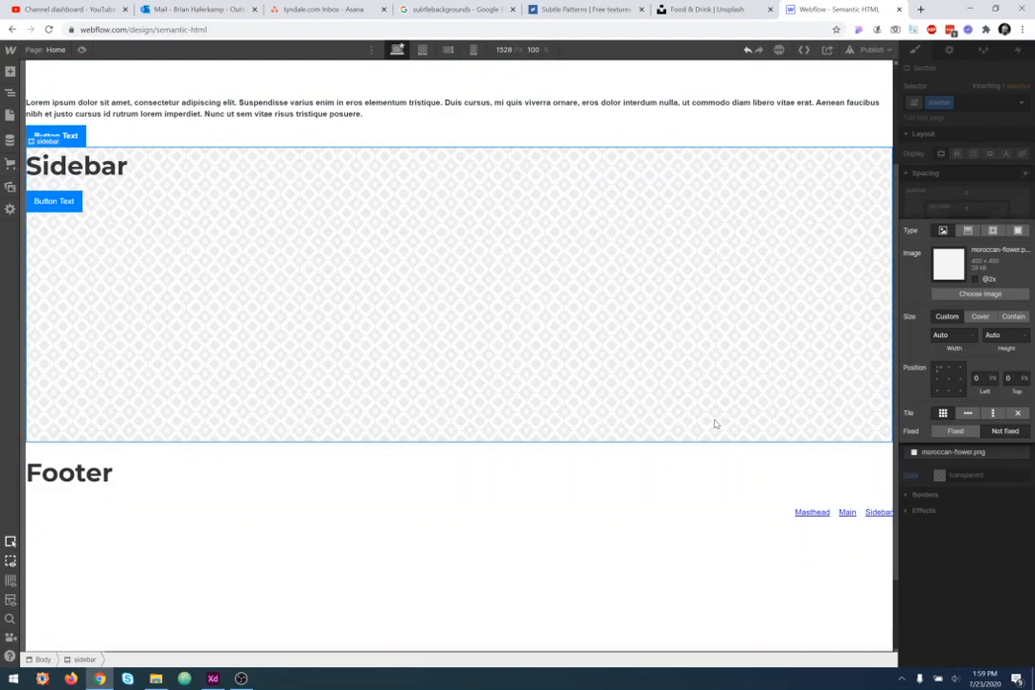
pyautogui.scroll(2, 719, 427)
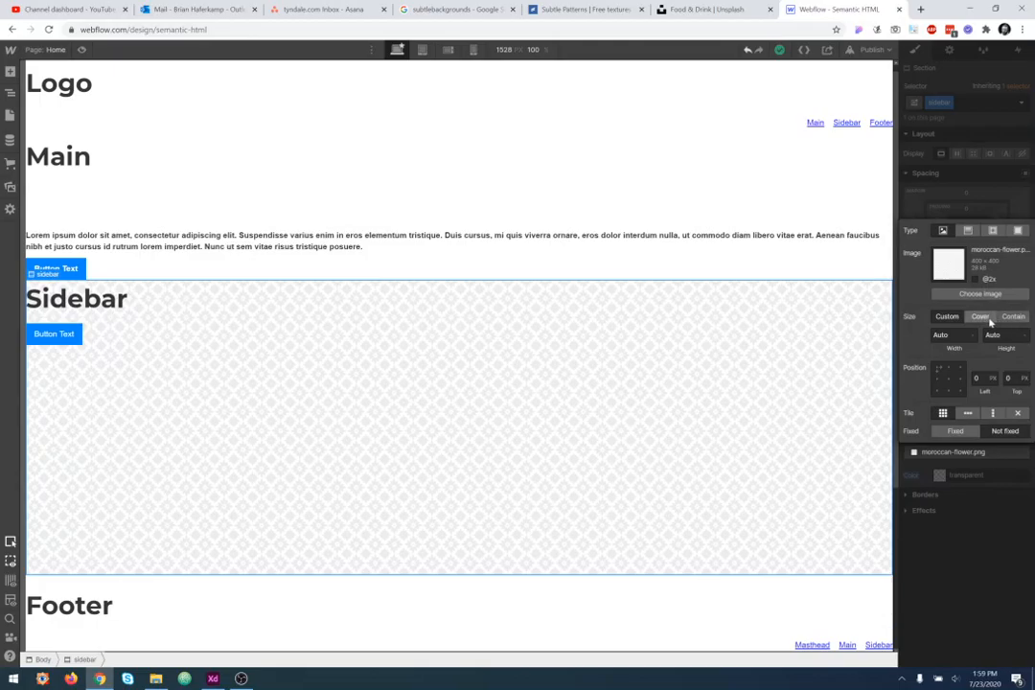
# - Switch the background image size to Cover and back to Custom
pyautogui.click(982, 317)
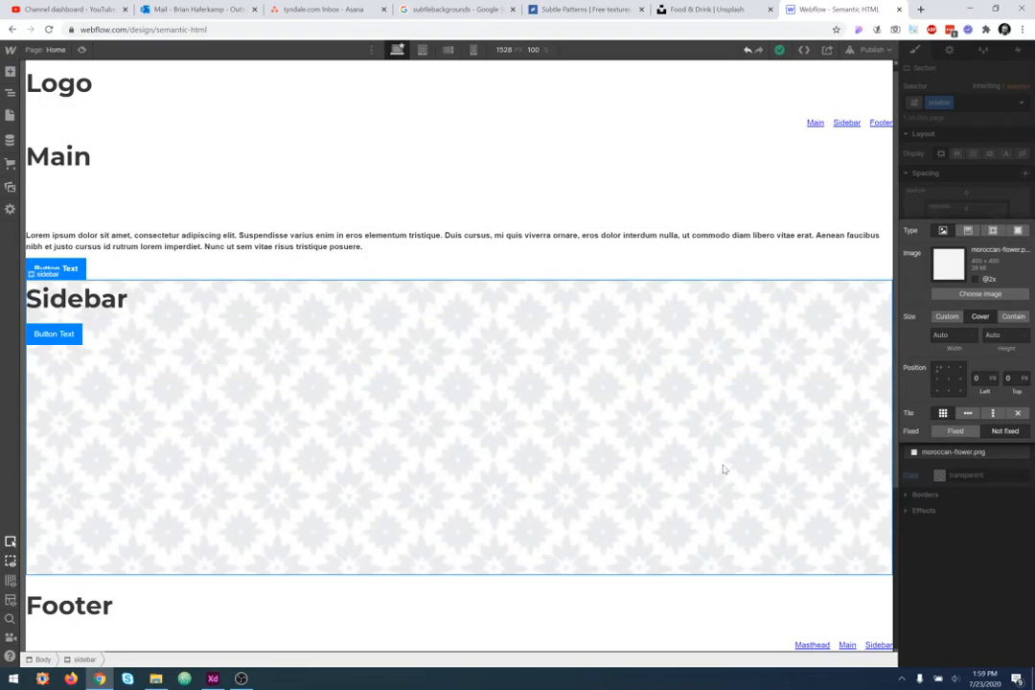
pyautogui.click(947, 317)
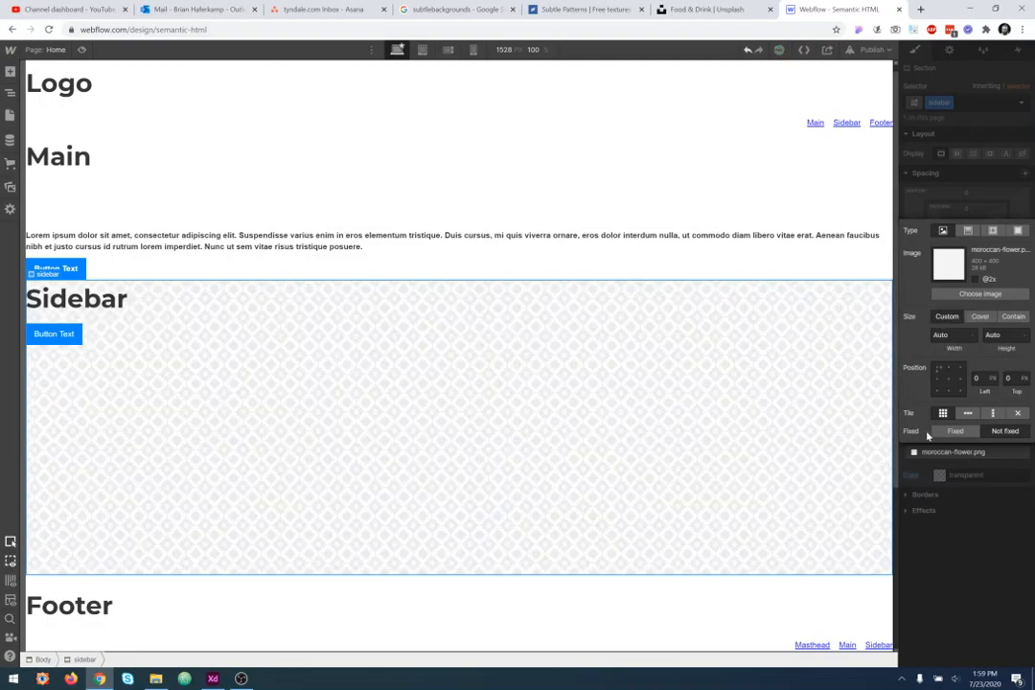
# - Replace the sidebar's background image with the coffee-pouring photo from the assets
pyautogui.click(953, 295)
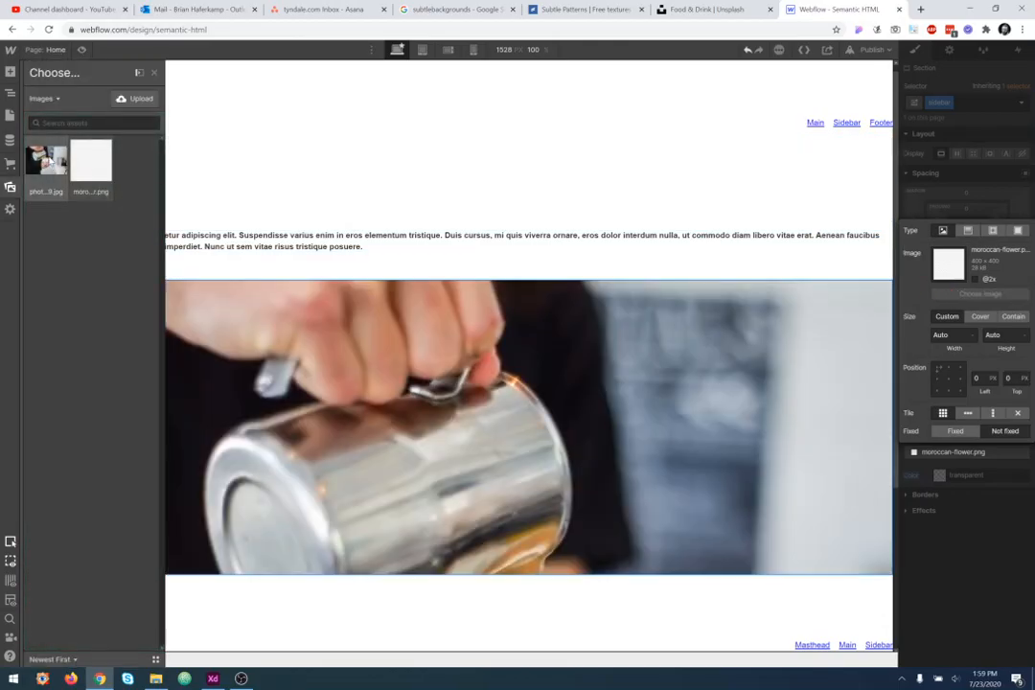
pyautogui.click(46, 160)
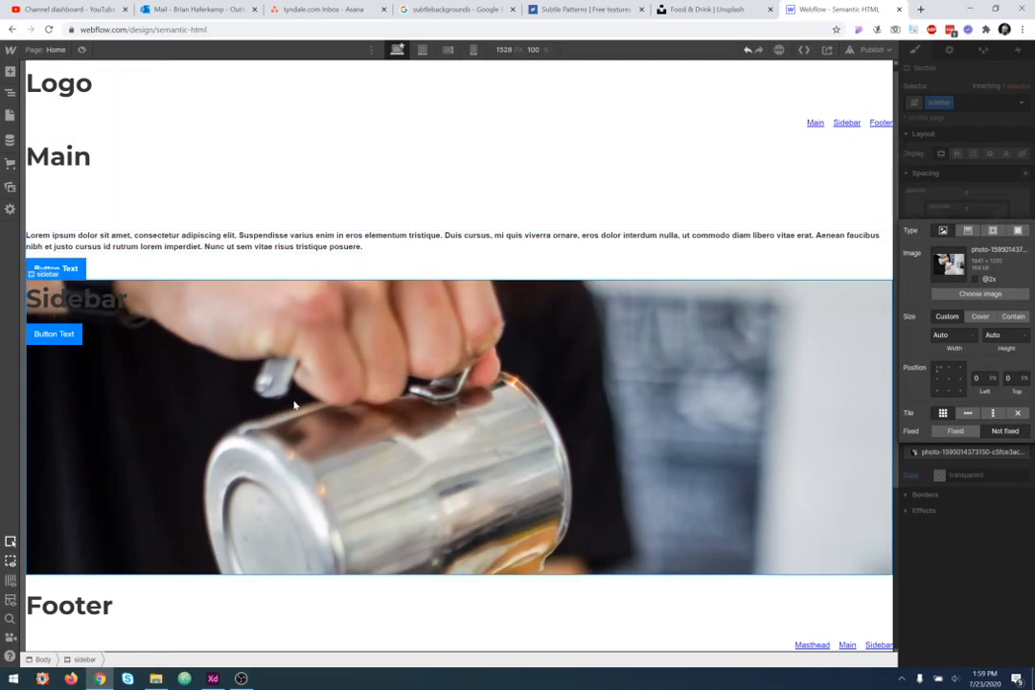
pyautogui.scroll(-3, 596, 437)
pyautogui.scroll(2, 601, 428)
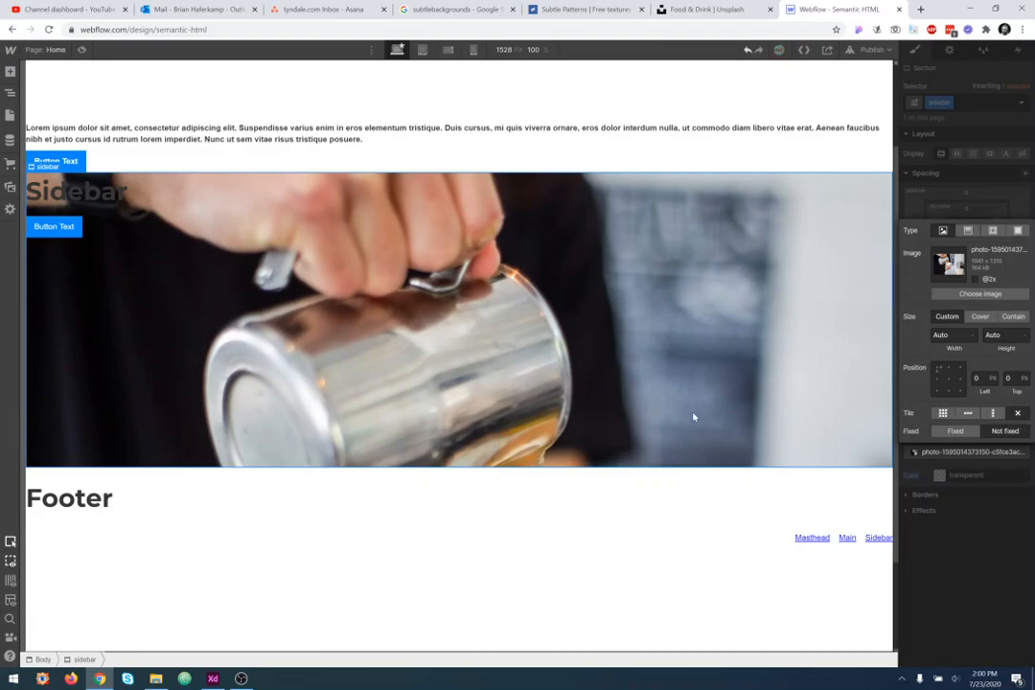
# - Set the background image size to Cover and preview it at the mobile, tablet and desktop breakpoints and widths
pyautogui.click(981, 322)
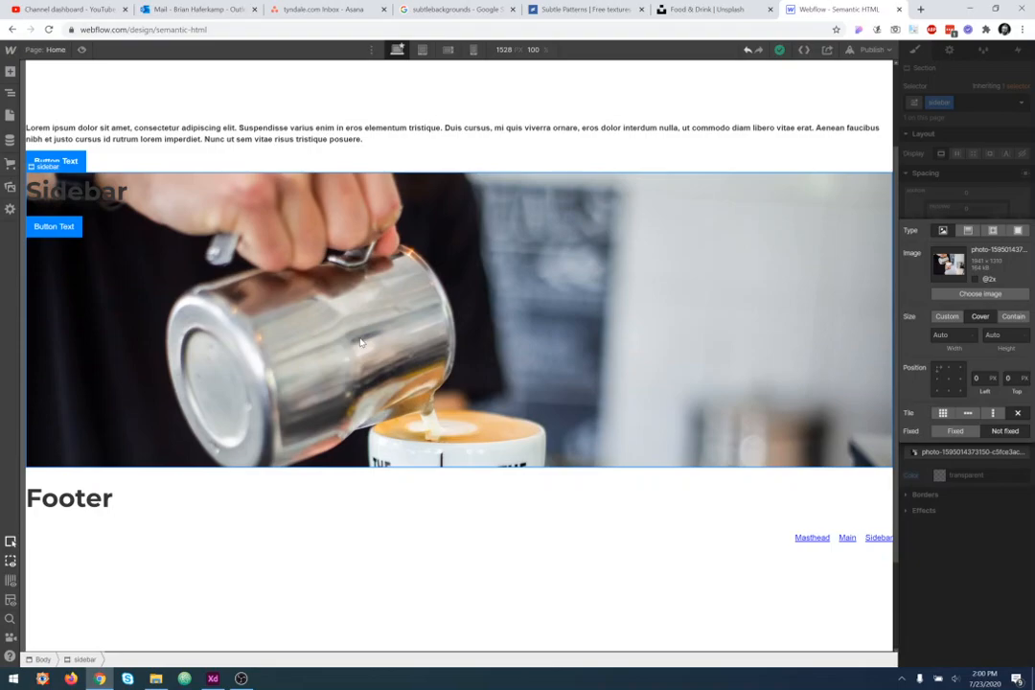
pyautogui.click(473, 50)
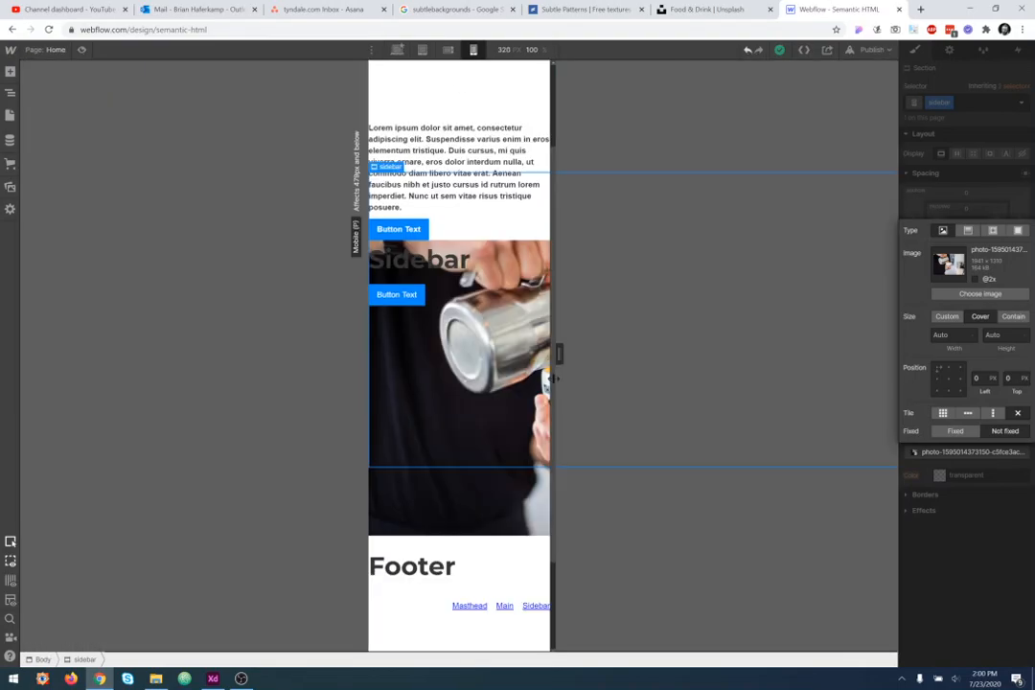
pyautogui.click(448, 50)
pyautogui.moveTo(628, 358); pyautogui.dragTo(687, 354)
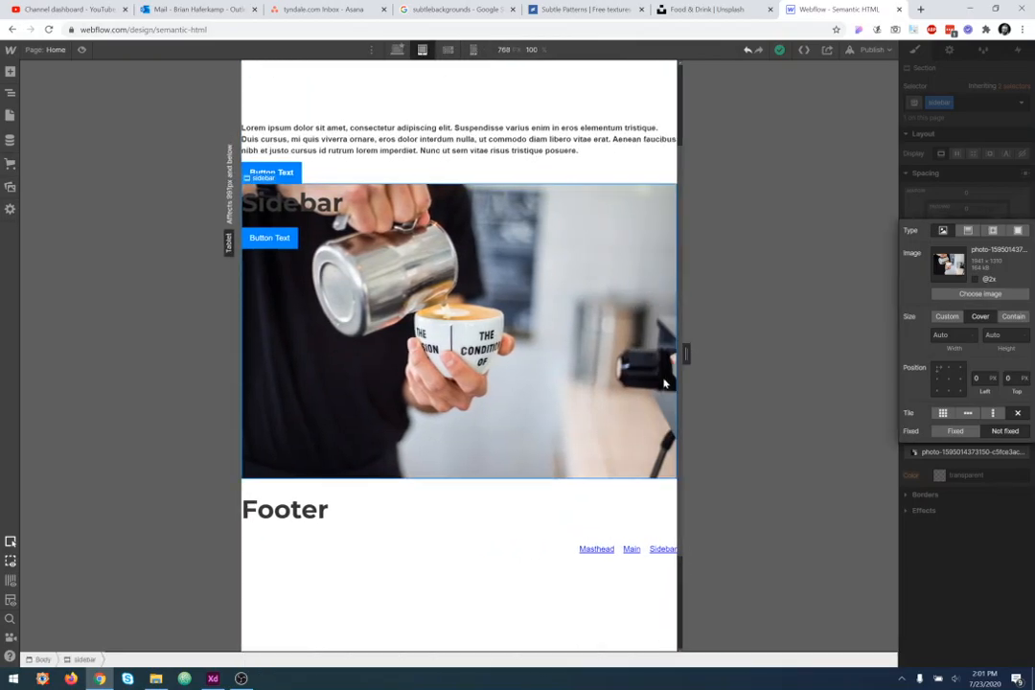
pyautogui.moveTo(686, 354)
pyautogui.mouseDown()
pyautogui.moveTo(719, 354)
pyautogui.moveTo(687, 355)
pyautogui.mouseUp()
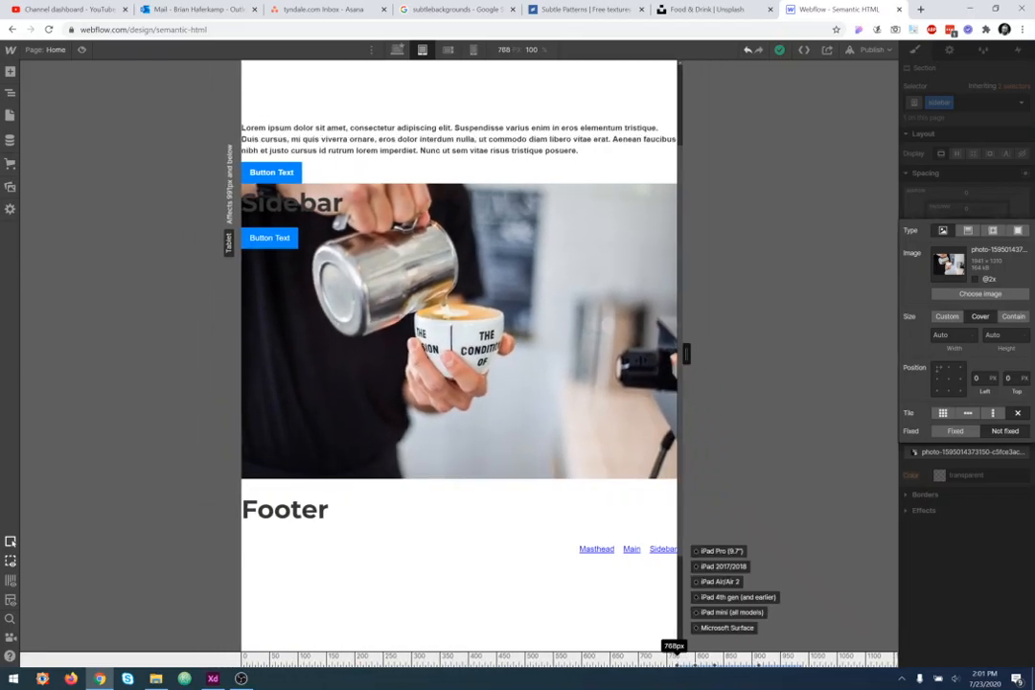
pyautogui.moveTo(686, 355); pyautogui.dragTo(686, 355)
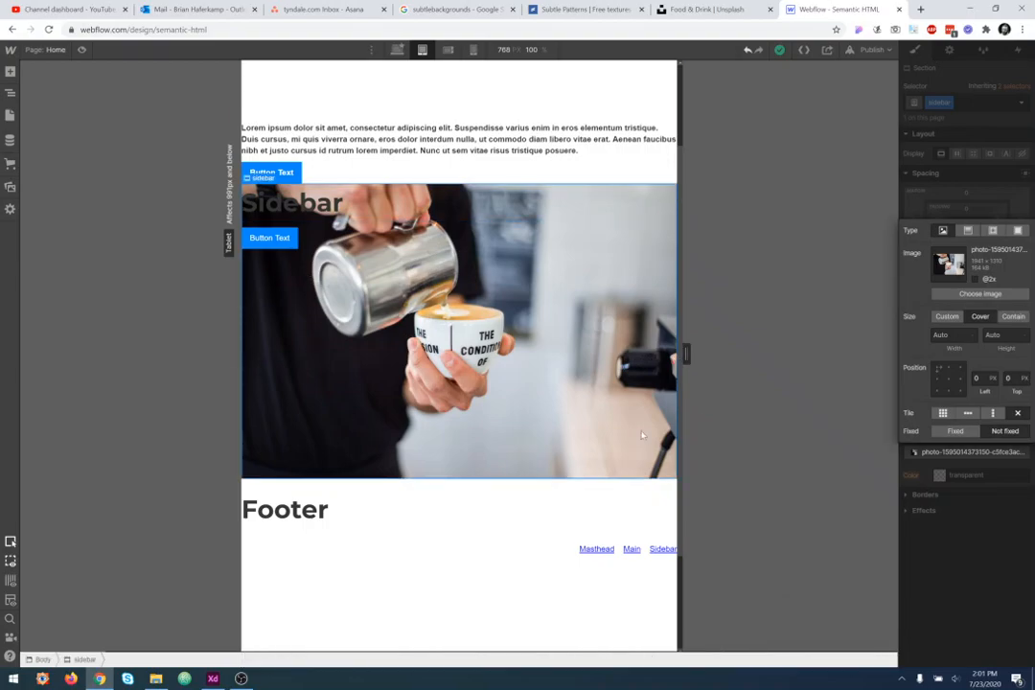
pyautogui.moveTo(684, 353); pyautogui.dragTo(744, 355)
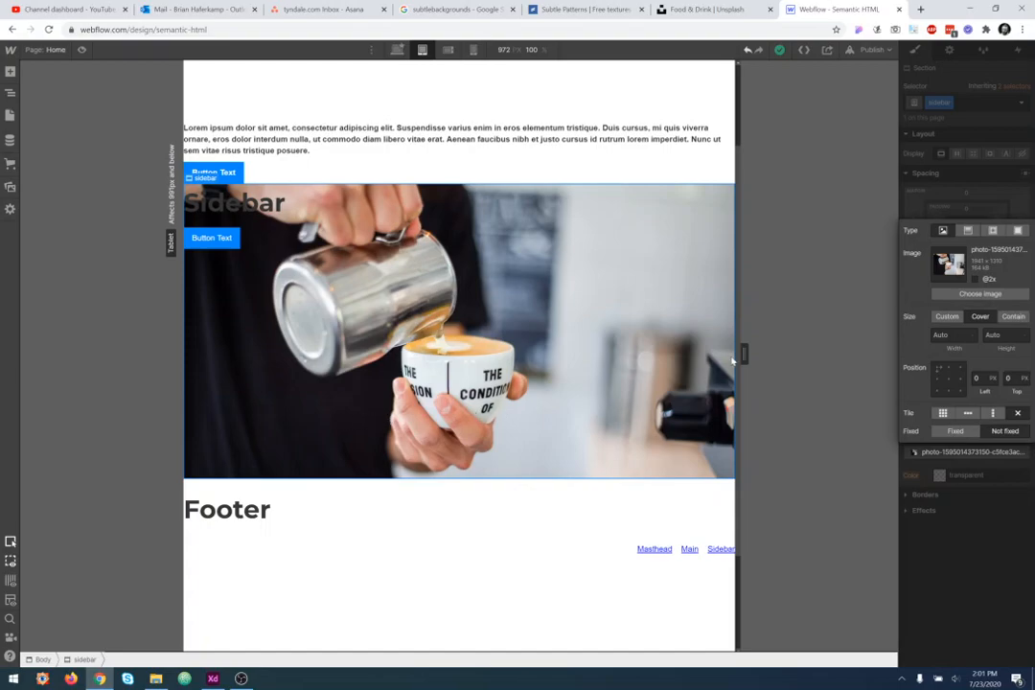
pyautogui.moveTo(744, 354); pyautogui.dragTo(848, 363)
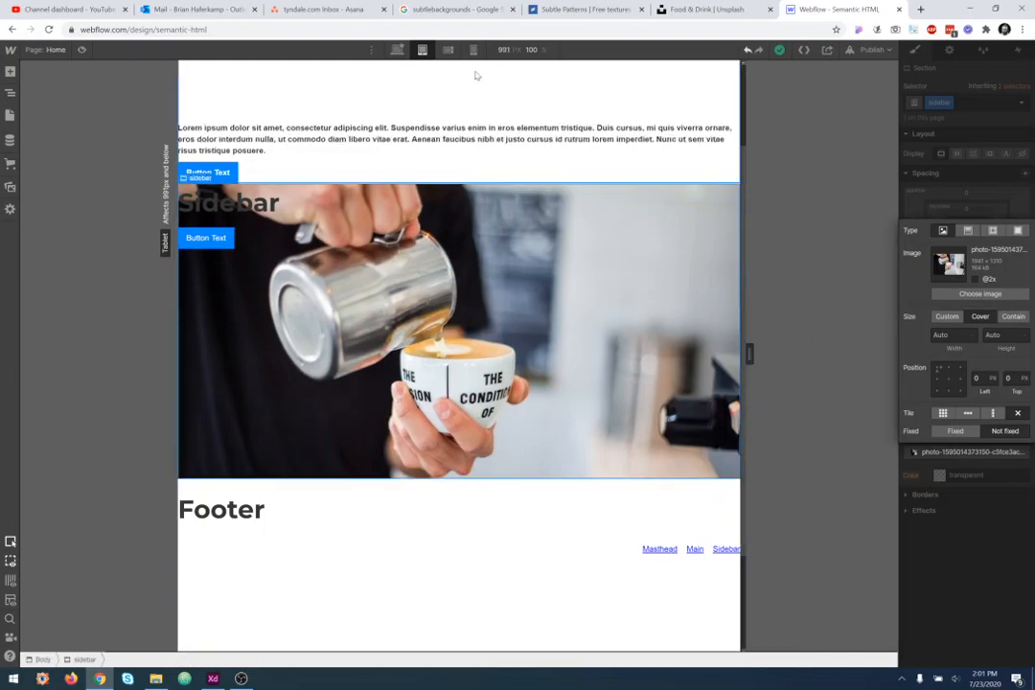
pyautogui.click(397, 49)
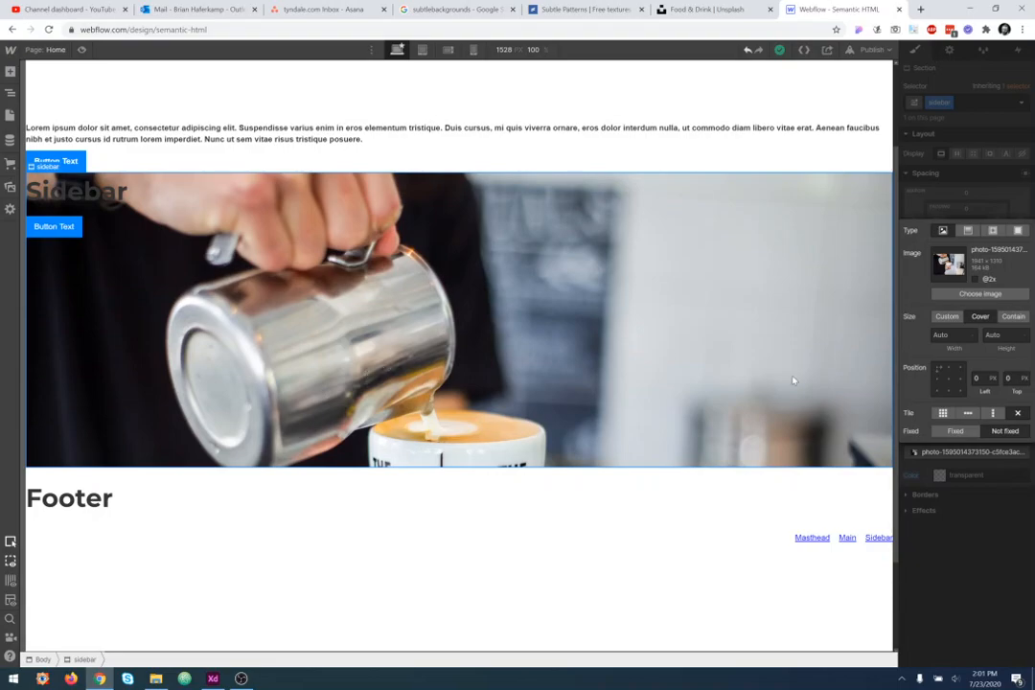
# - Try several background position presets and settle on the centred position (50% left, 50% top)
pyautogui.click(950, 382)
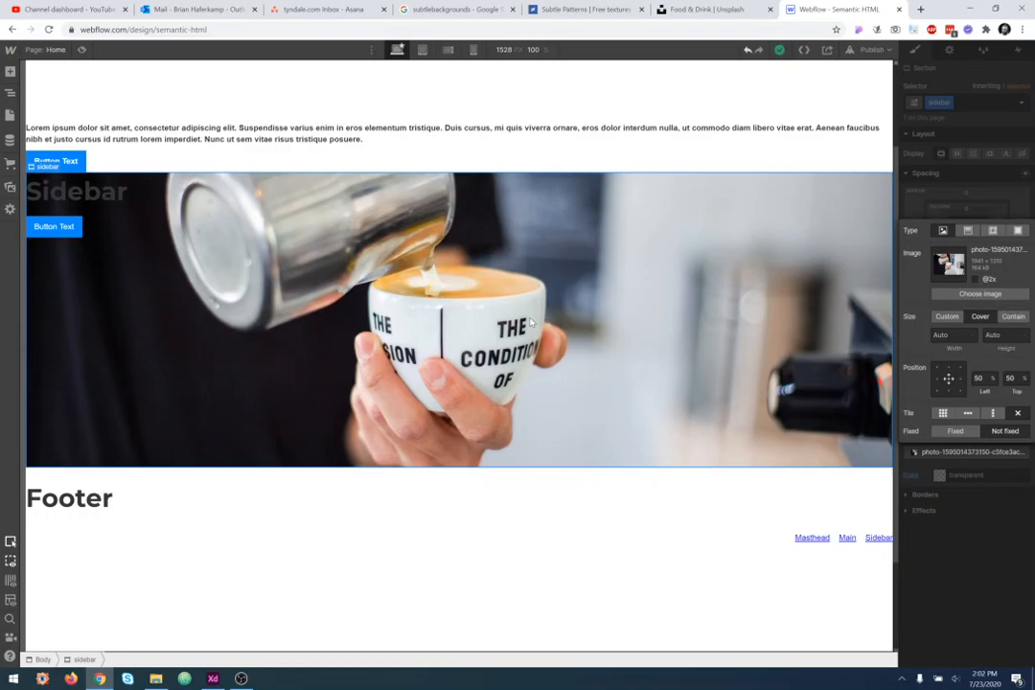
pyautogui.click(939, 369)
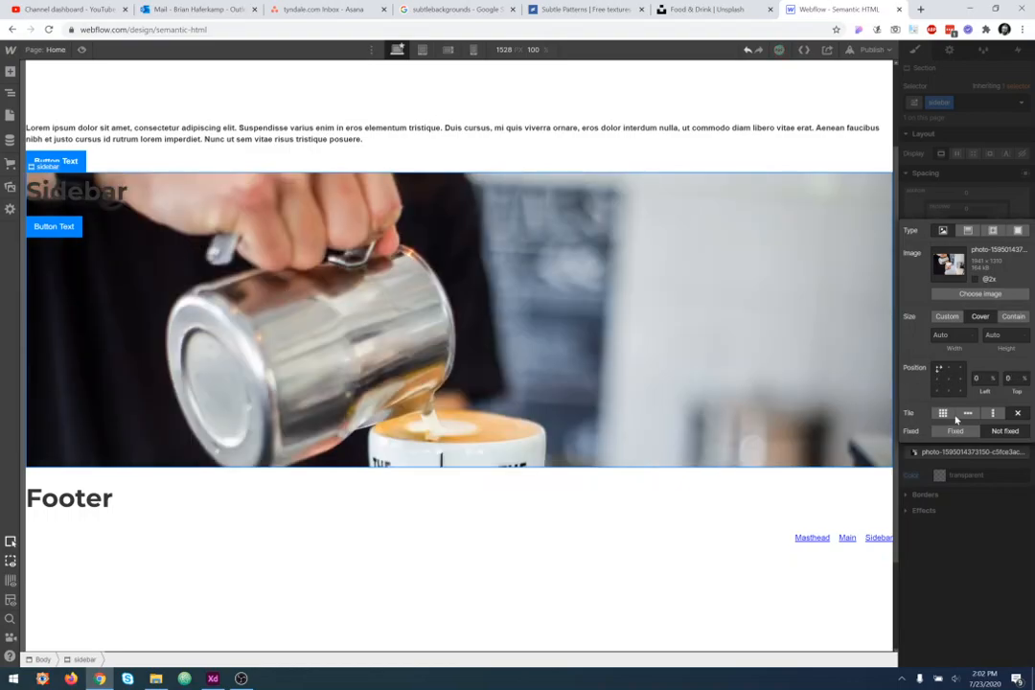
pyautogui.click(939, 389)
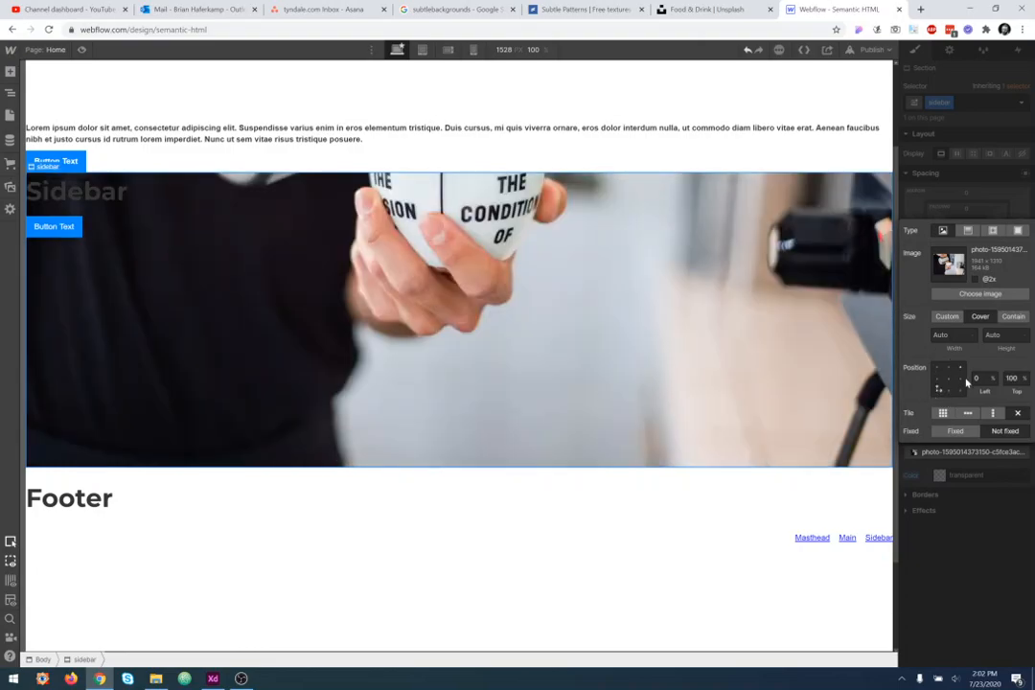
pyautogui.click(959, 369)
pyautogui.click(958, 379)
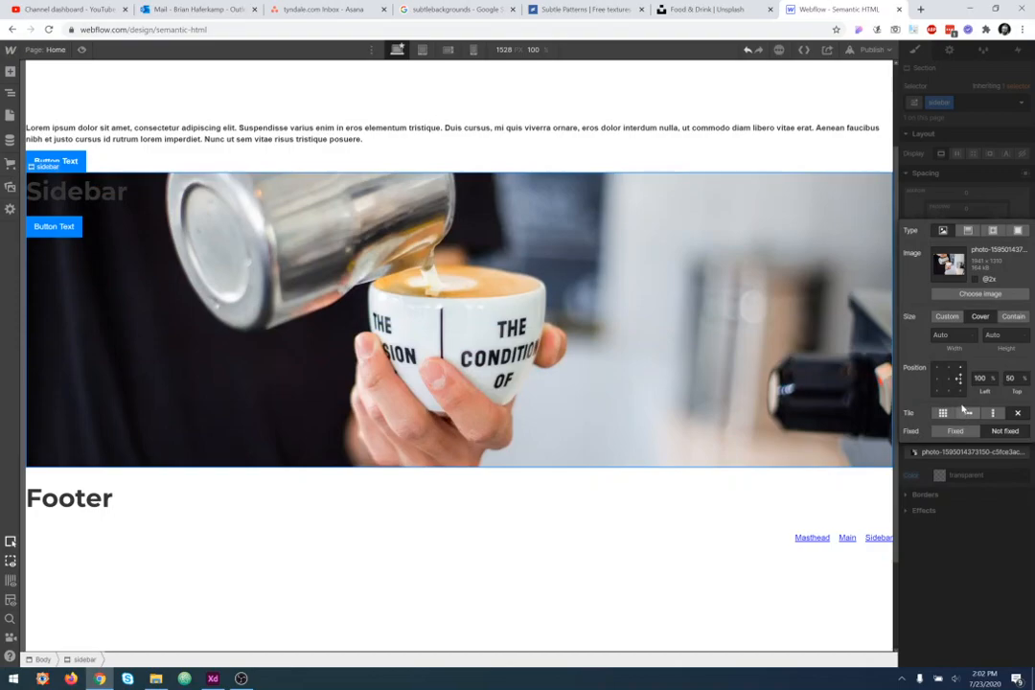
pyautogui.click(962, 390)
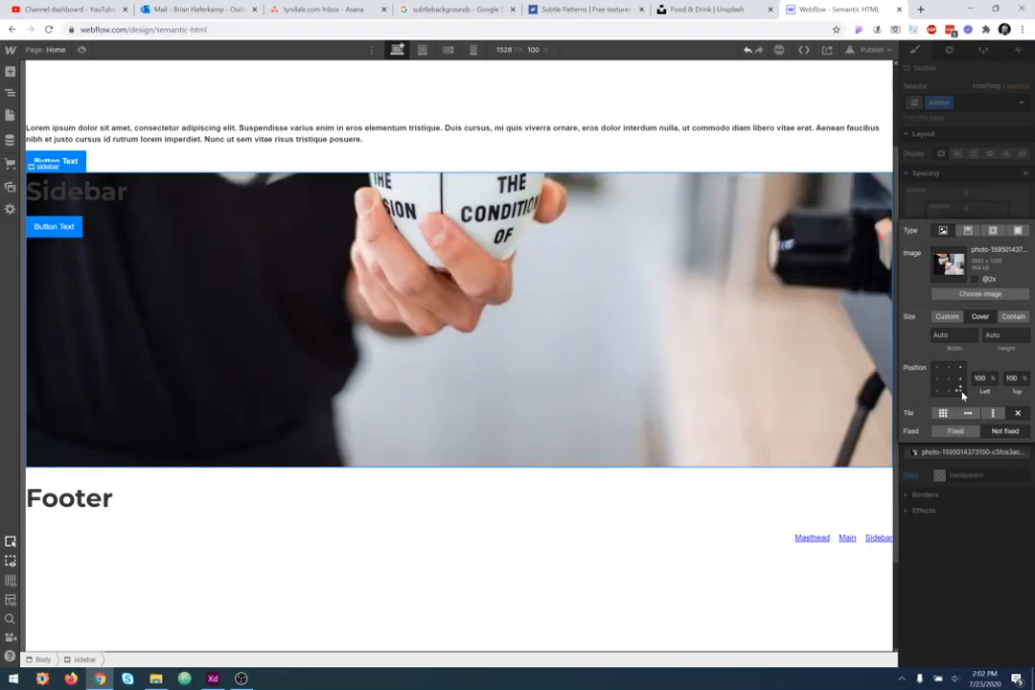
pyautogui.click(948, 378)
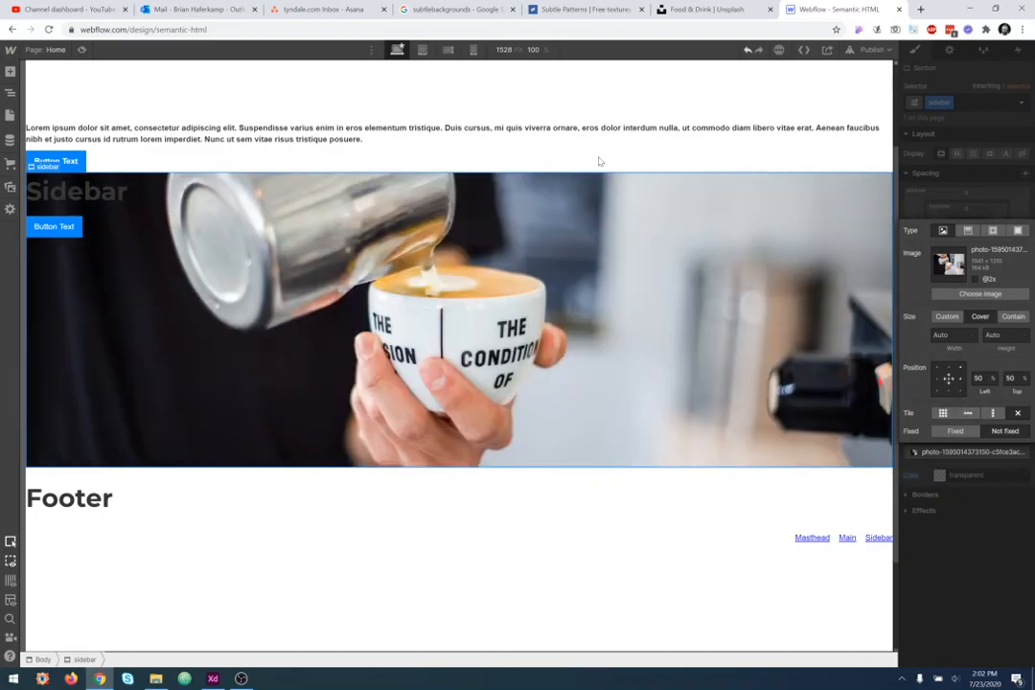
# - At the tablet breakpoint, try top-left and bottom-left background positions while resizing the canvas width
pyautogui.click(422, 49)
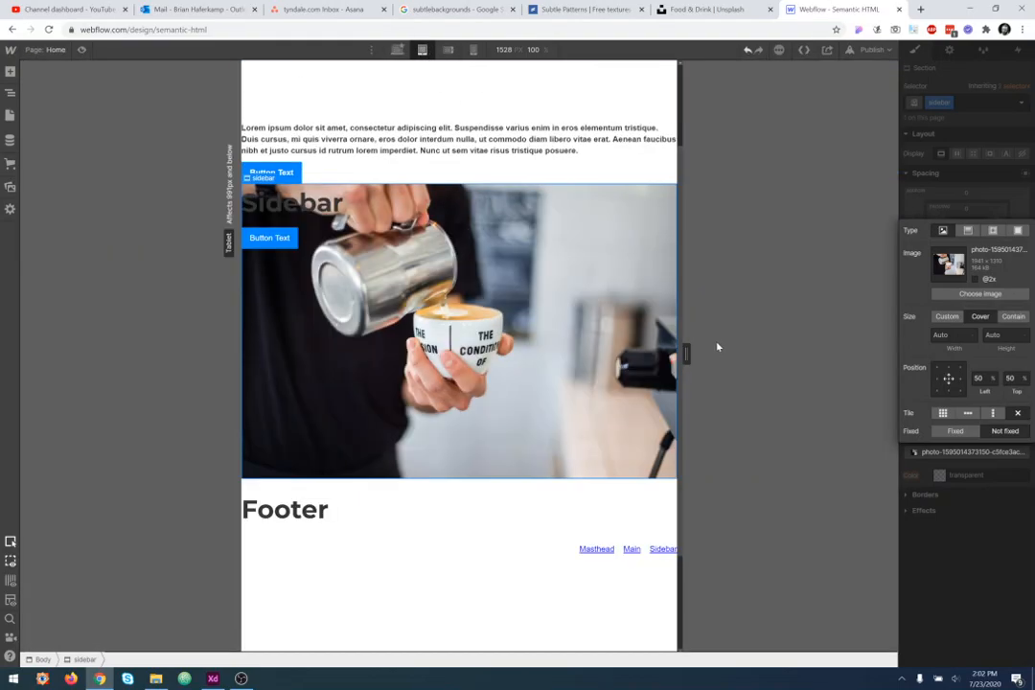
pyautogui.moveTo(685, 355); pyautogui.dragTo(755, 345)
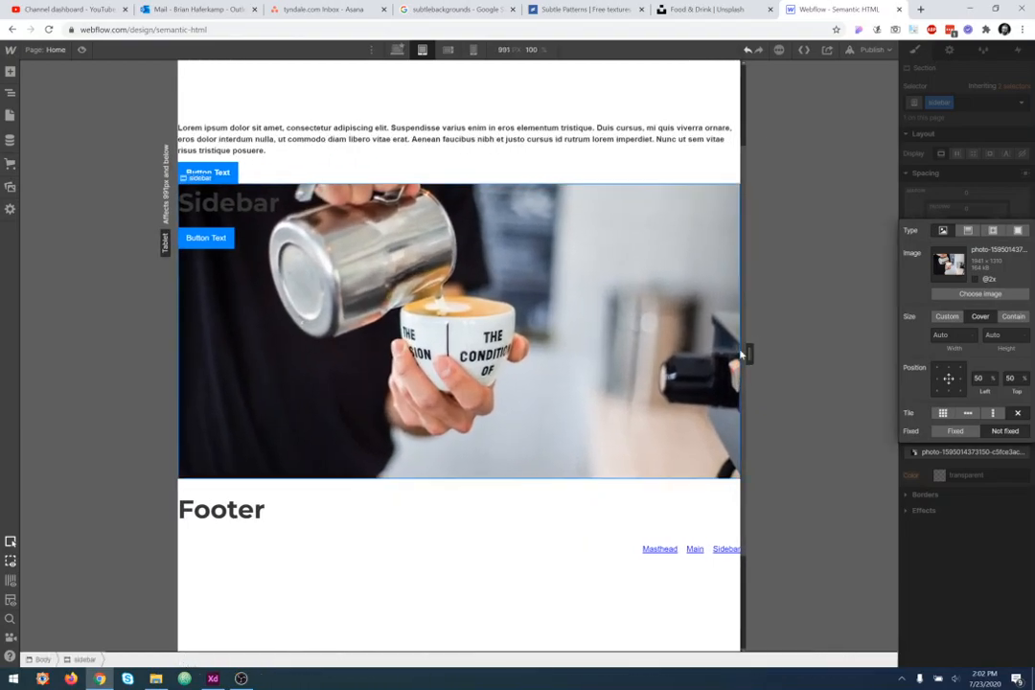
pyautogui.click(939, 368)
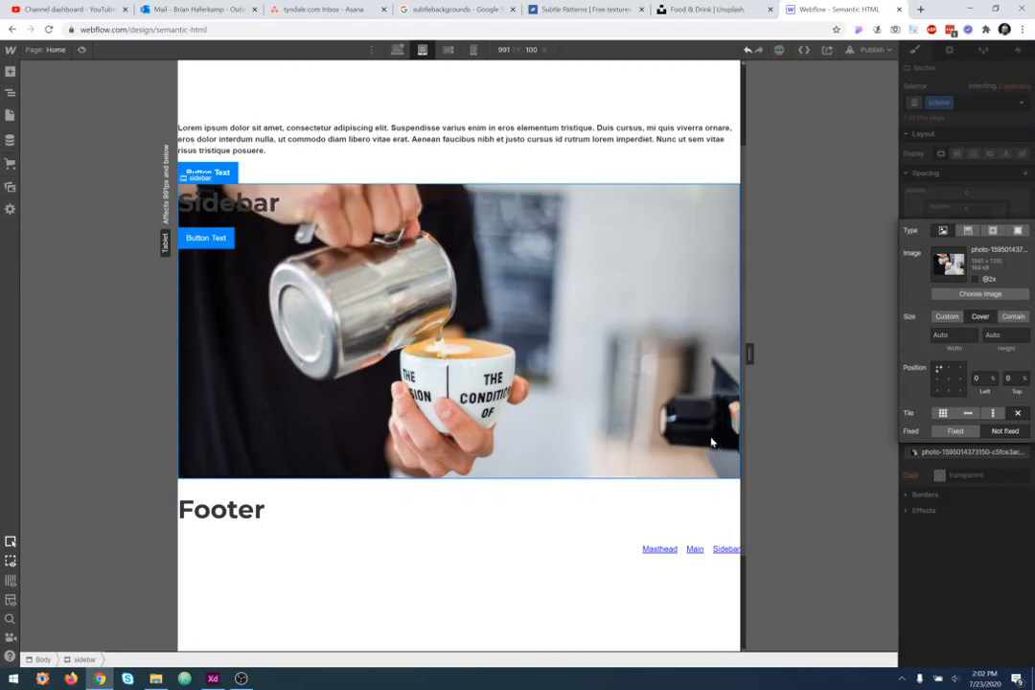
pyautogui.moveTo(751, 357); pyautogui.dragTo(701, 355)
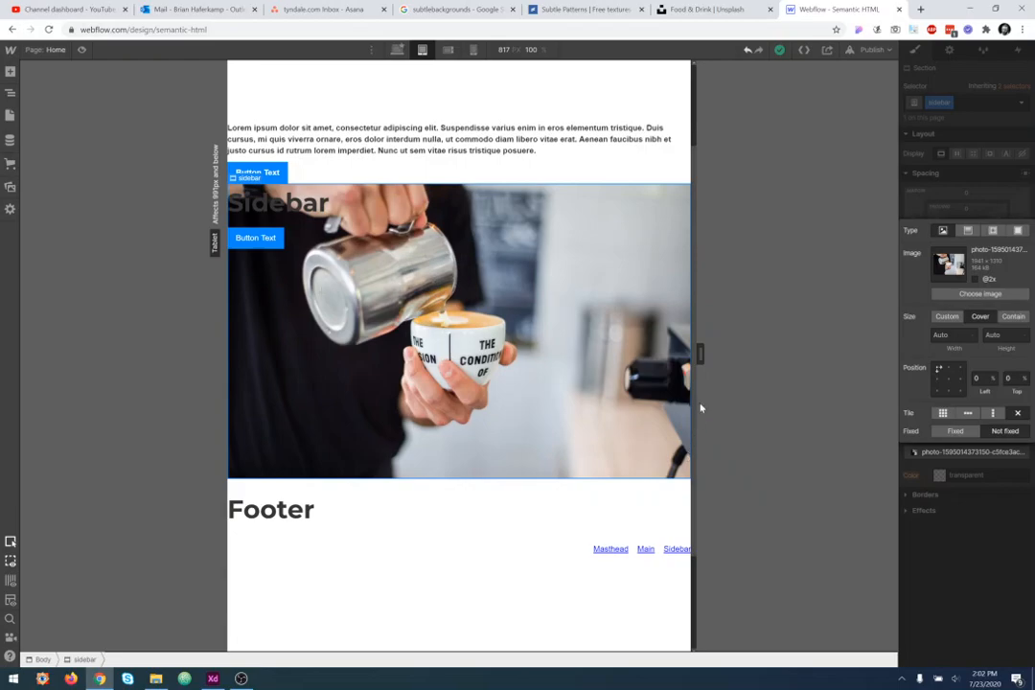
pyautogui.moveTo(701, 355); pyautogui.dragTo(618, 341)
pyautogui.click(940, 388)
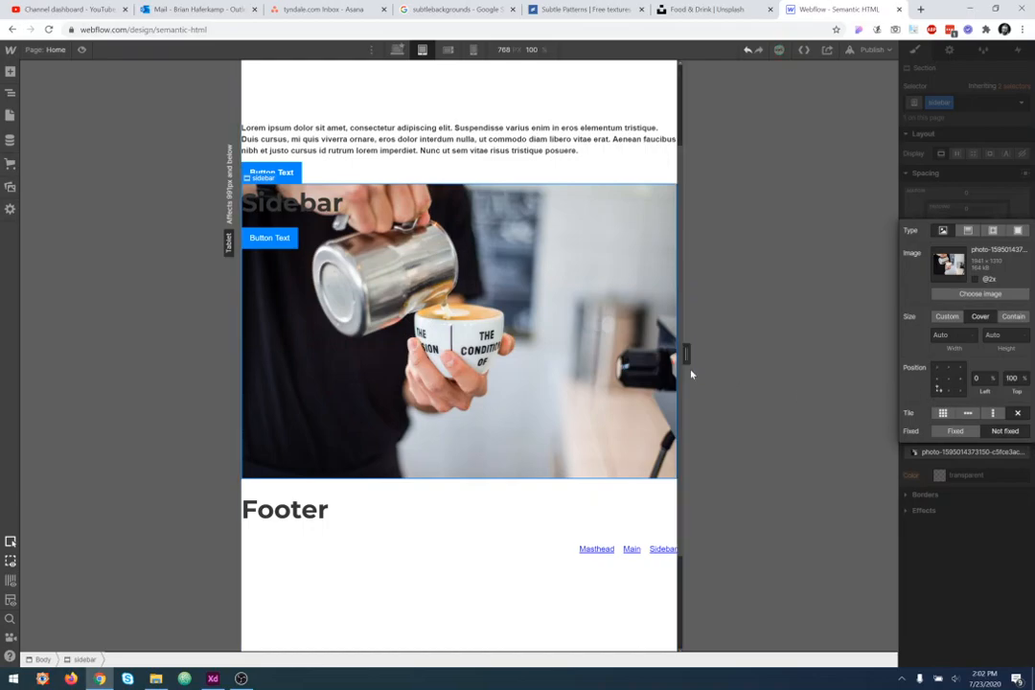
pyautogui.moveTo(687, 353); pyautogui.dragTo(756, 333)
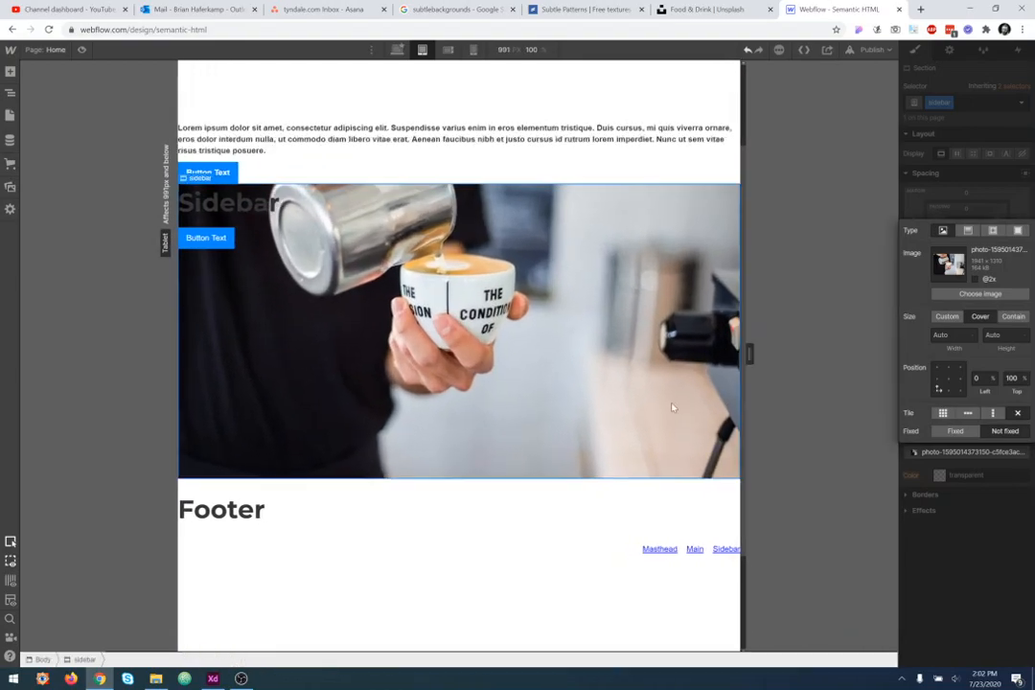
pyautogui.moveTo(768, 353)
pyautogui.mouseDown()
pyautogui.moveTo(804, 356)
pyautogui.moveTo(586, 354)
pyautogui.moveTo(748, 354)
pyautogui.mouseUp()
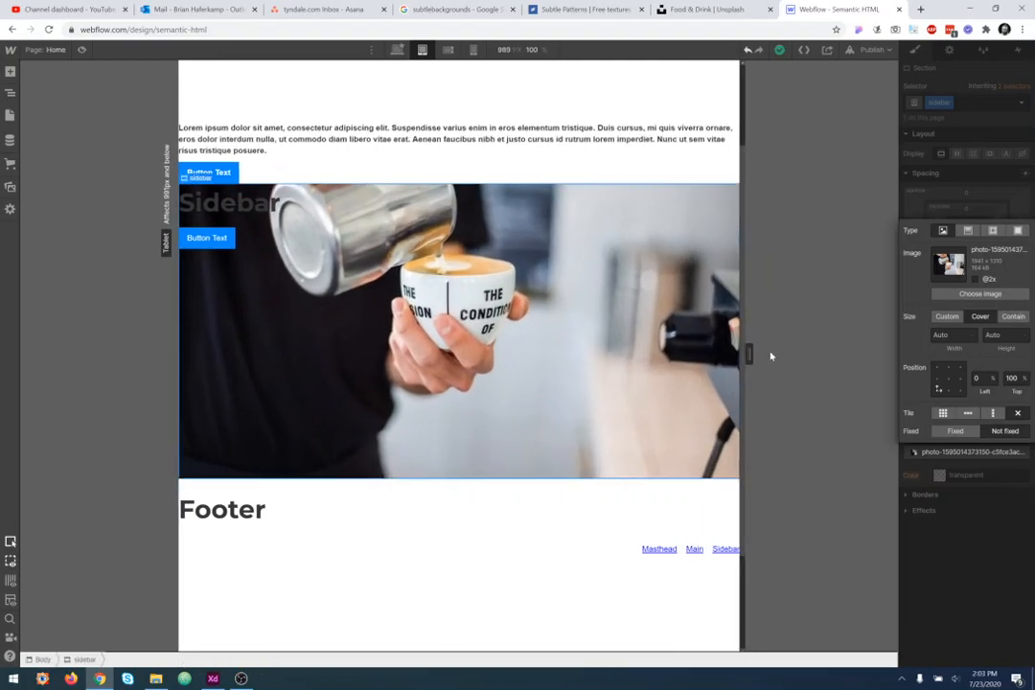
# - Try right and left positions at the tablet breakpoint, return the background to centre, and go back to desktop
pyautogui.click(963, 380)
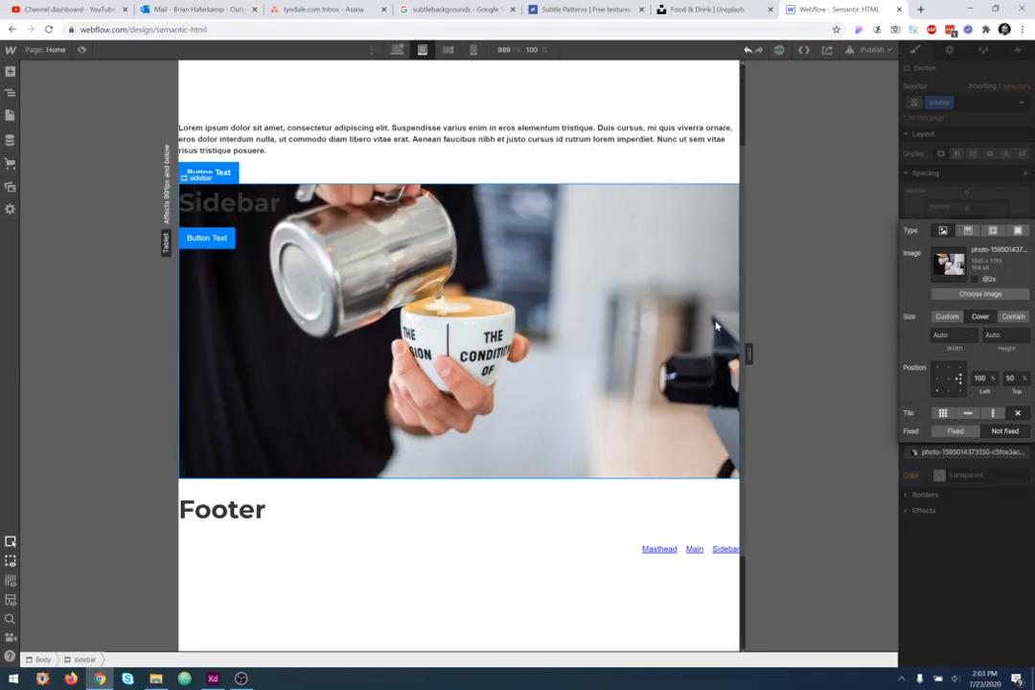
pyautogui.moveTo(747, 354); pyautogui.dragTo(687, 356)
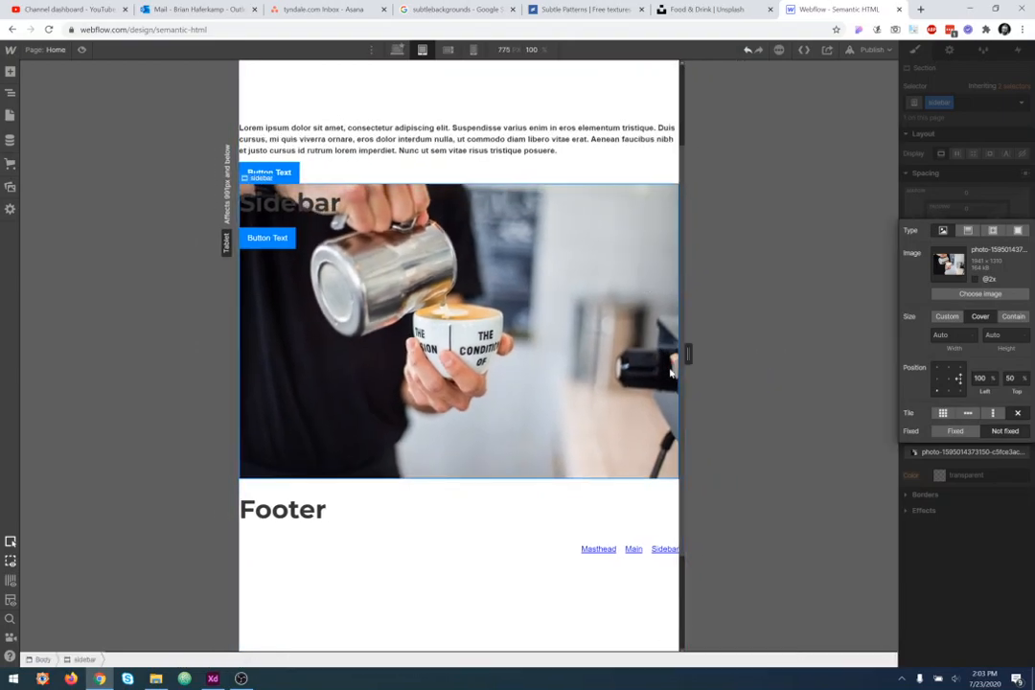
pyautogui.click(938, 380)
pyautogui.moveTo(703, 362); pyautogui.dragTo(844, 385)
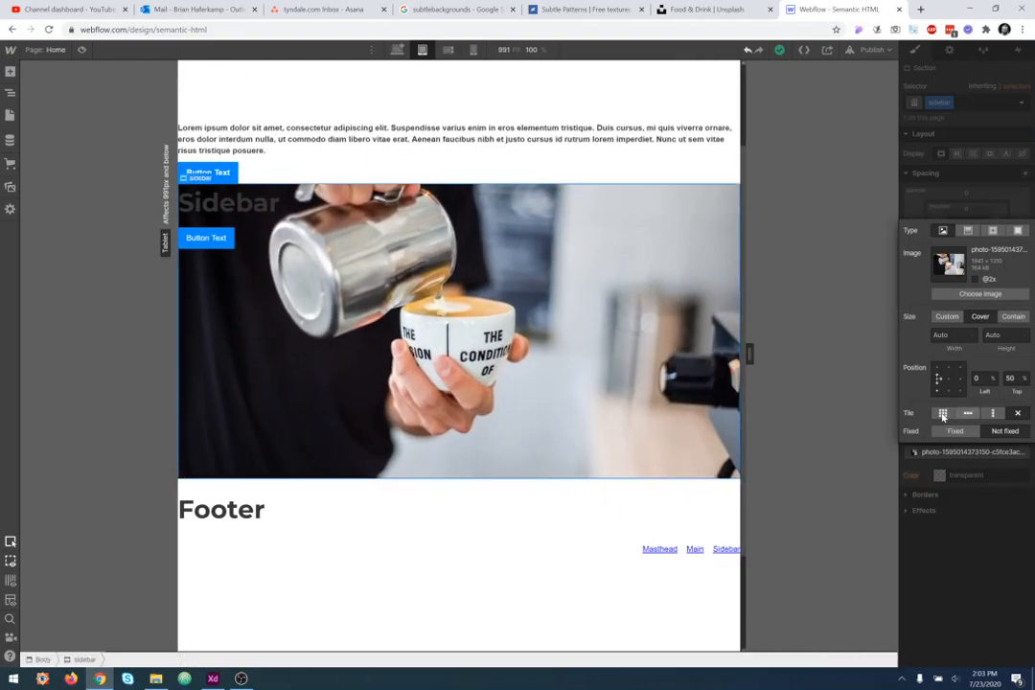
pyautogui.click(948, 379)
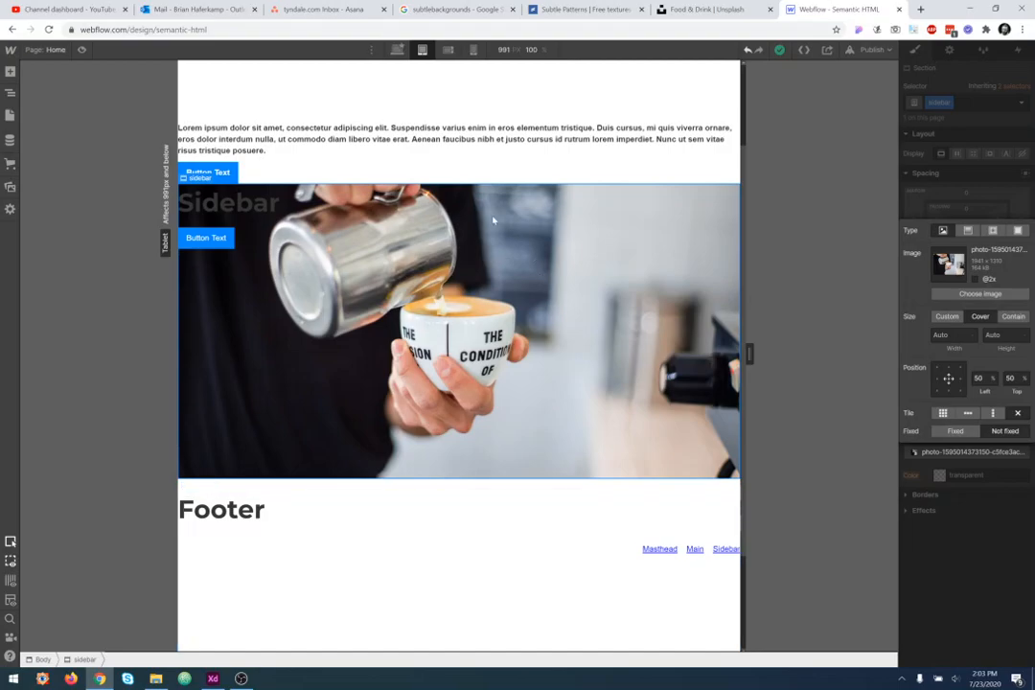
pyautogui.click(396, 49)
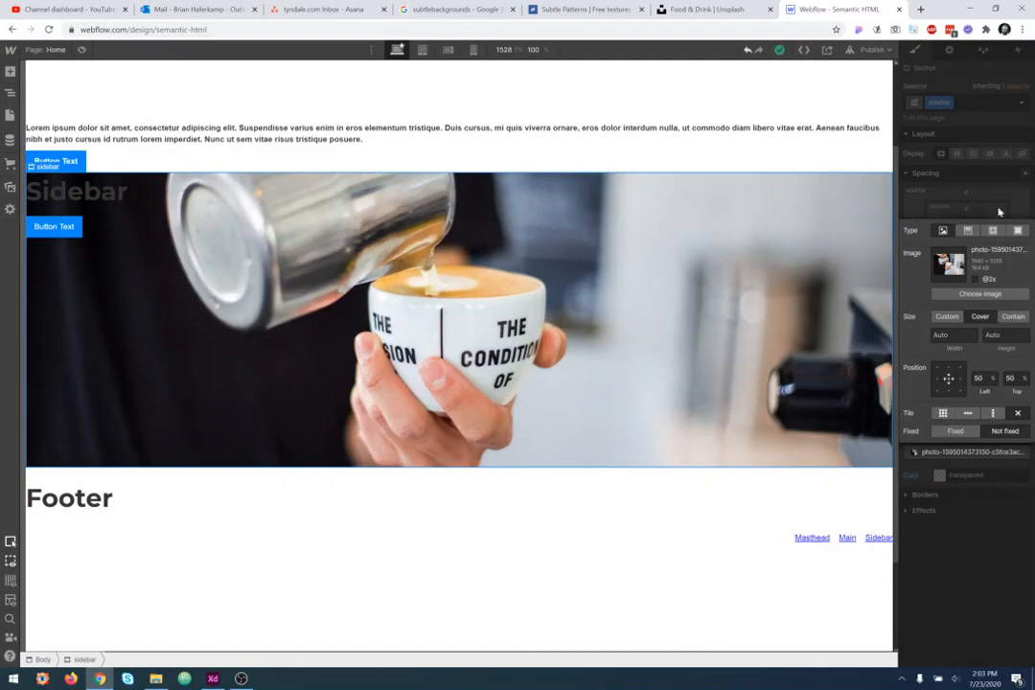
# - Set the sidebar section's height to 40 VH
pyautogui.click(1007, 286)
pyautogui.press('Return')
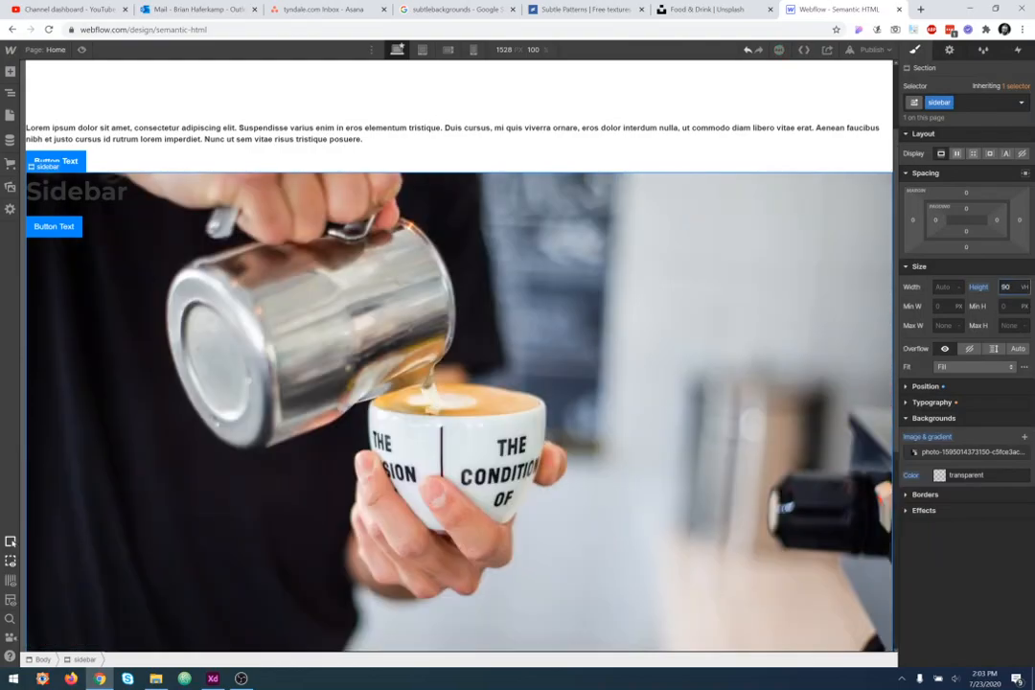
pyautogui.scroll(-3, 748, 276)
pyautogui.scroll(3, 751, 279)
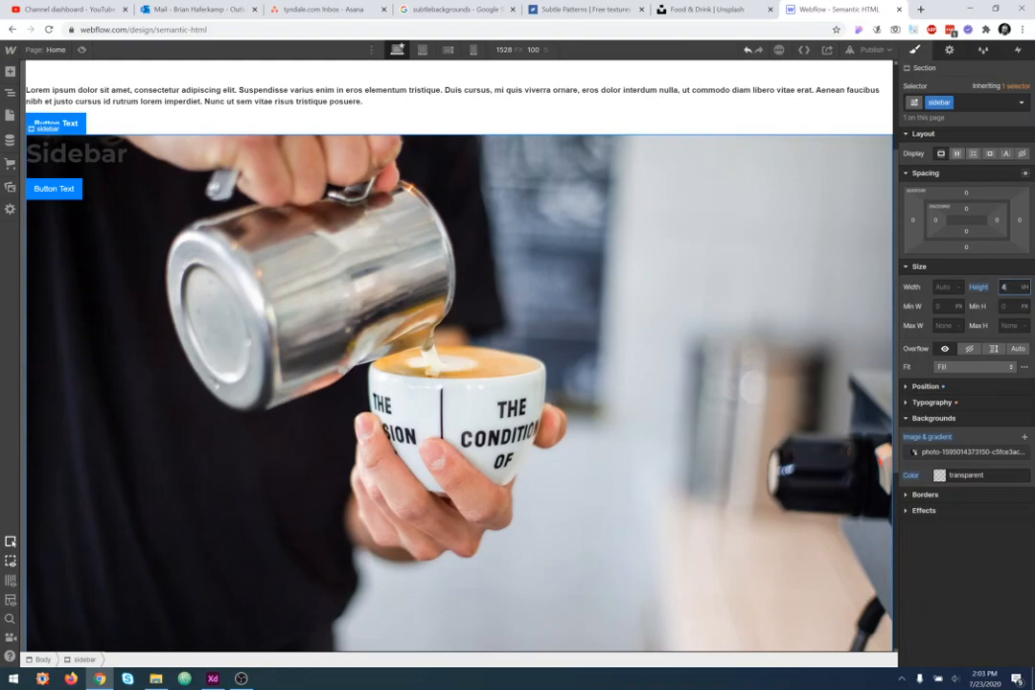
pyautogui.press('Return')
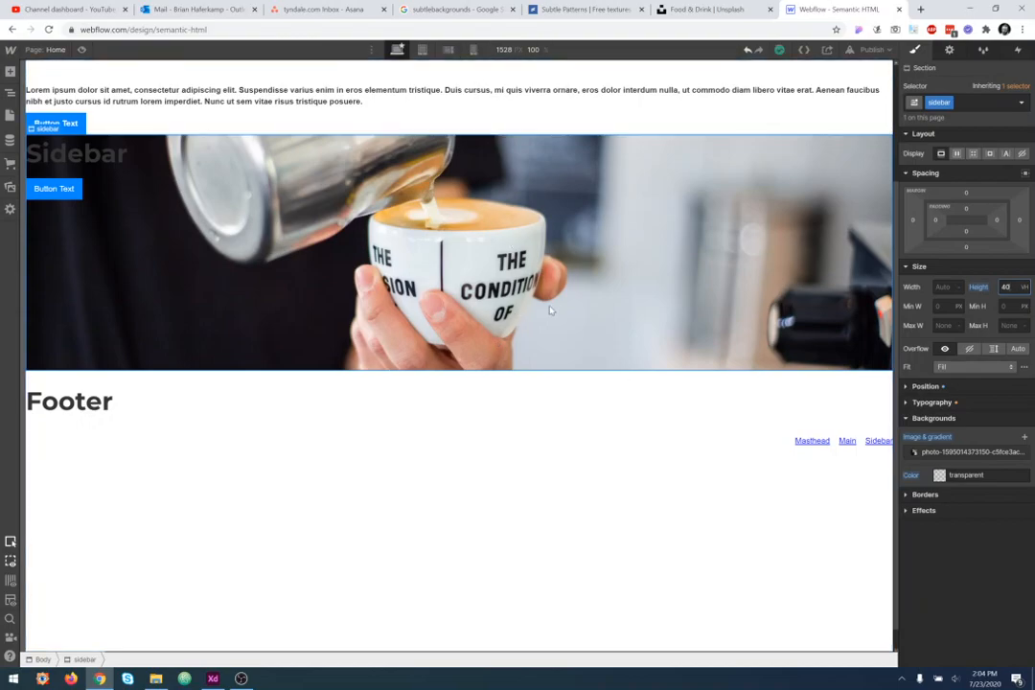
# - Set the sidebar section's height to 80 VH at the mobile breakpoint
pyautogui.click(473, 49)
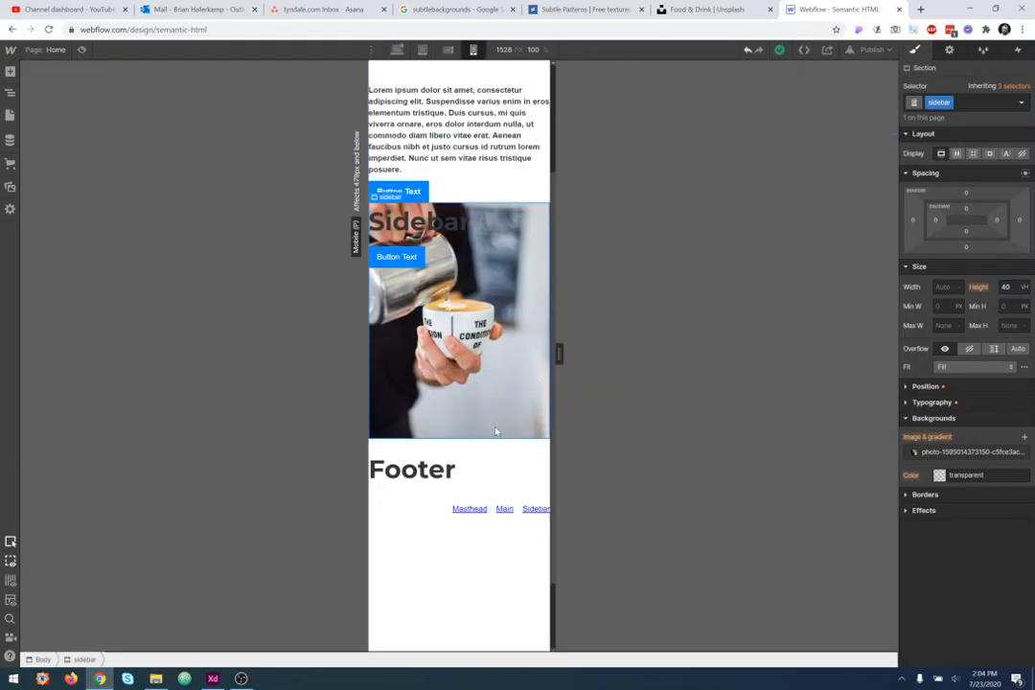
pyautogui.click(1006, 287)
pyautogui.press('Return')
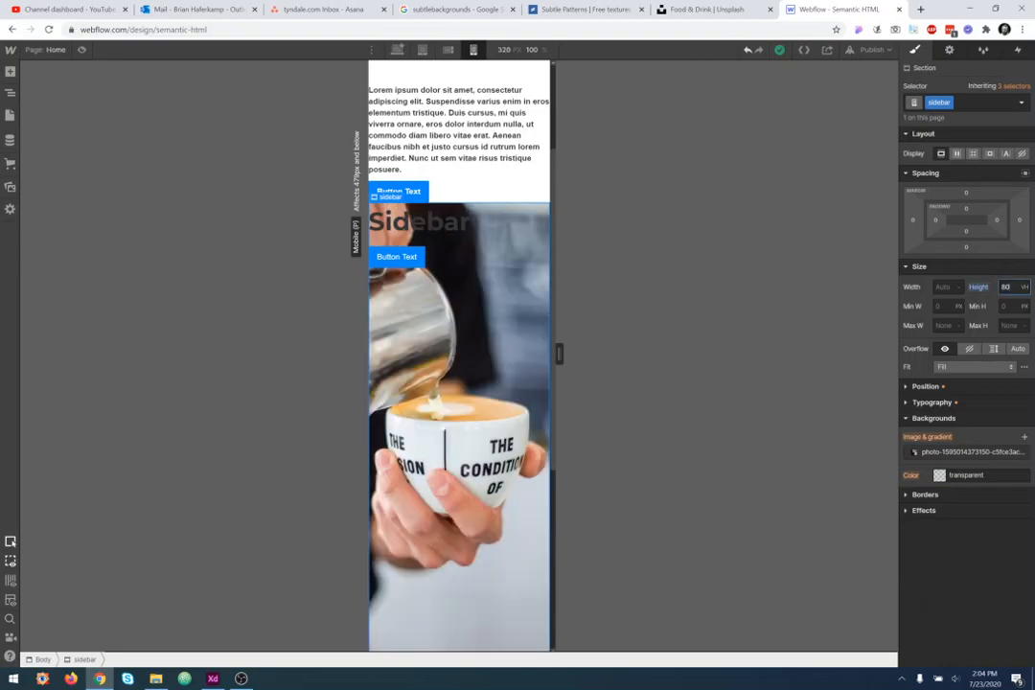
pyautogui.scroll(-3, 450, 470)
pyautogui.scroll(2, 465, 316)
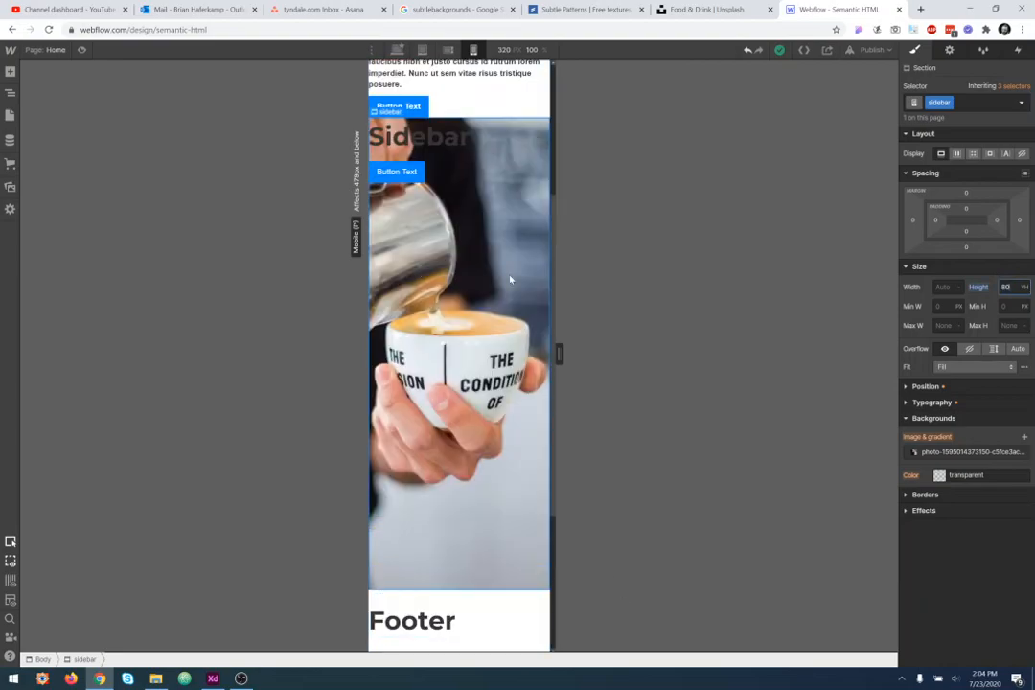
# - Return to the desktop breakpoint and try Contain, then Cover sizing on the sidebar's background image
pyautogui.moveTo(559, 354); pyautogui.dragTo(636, 359)
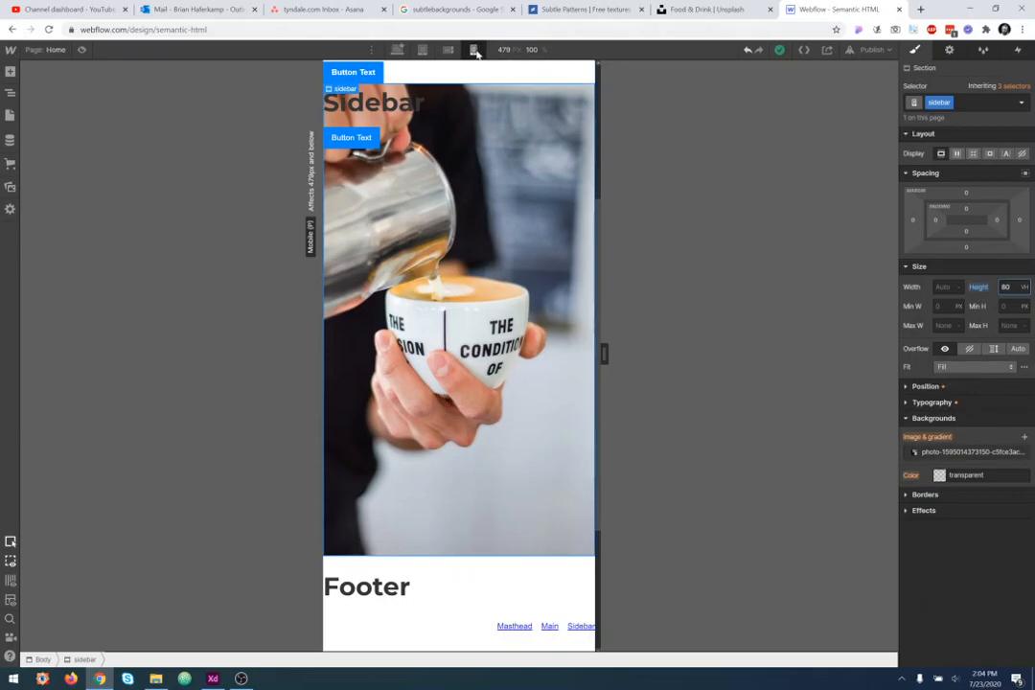
pyautogui.click(397, 49)
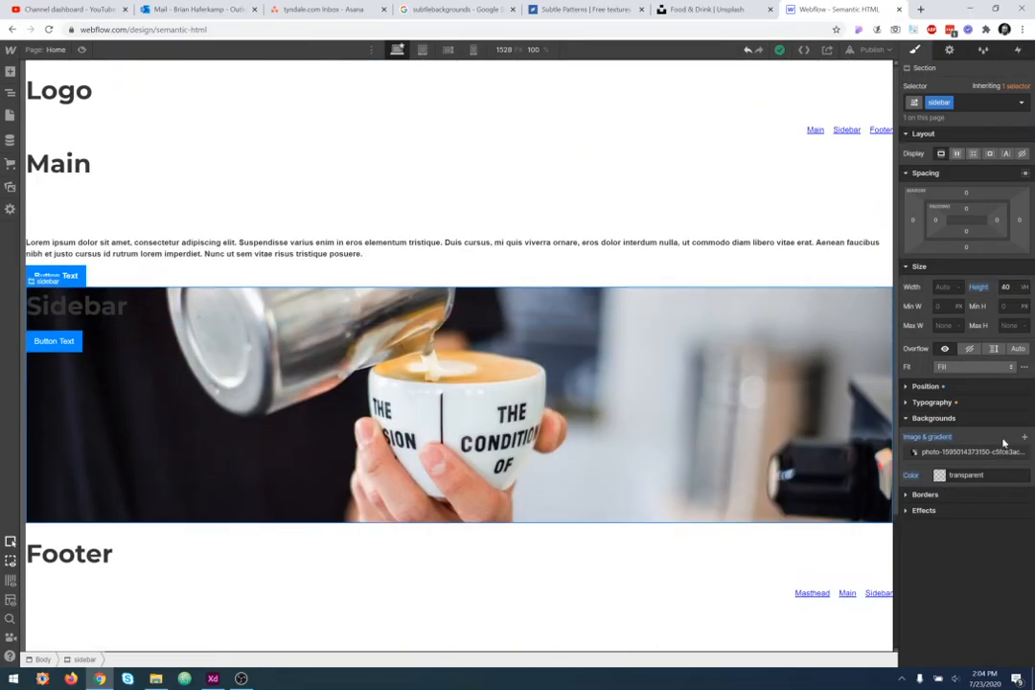
pyautogui.click(972, 452)
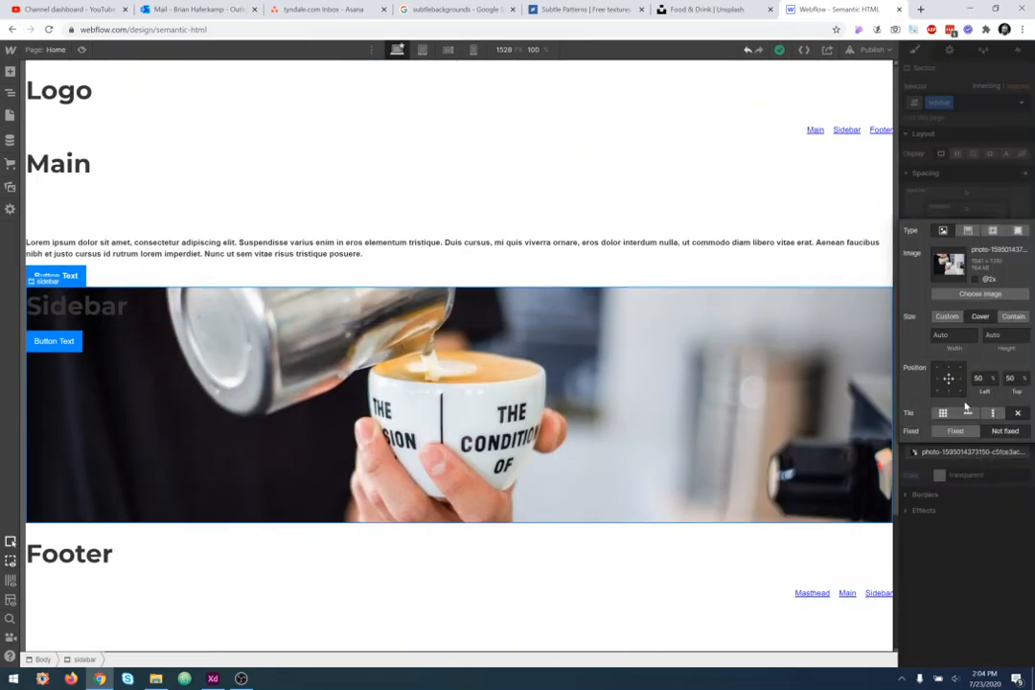
pyautogui.click(1013, 317)
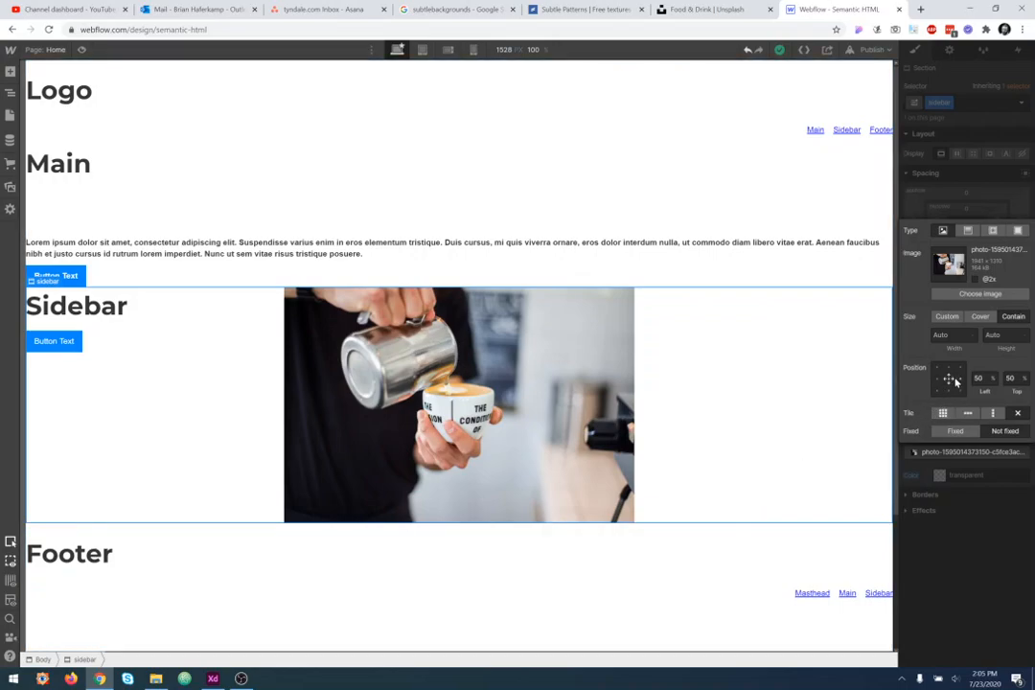
pyautogui.click(983, 317)
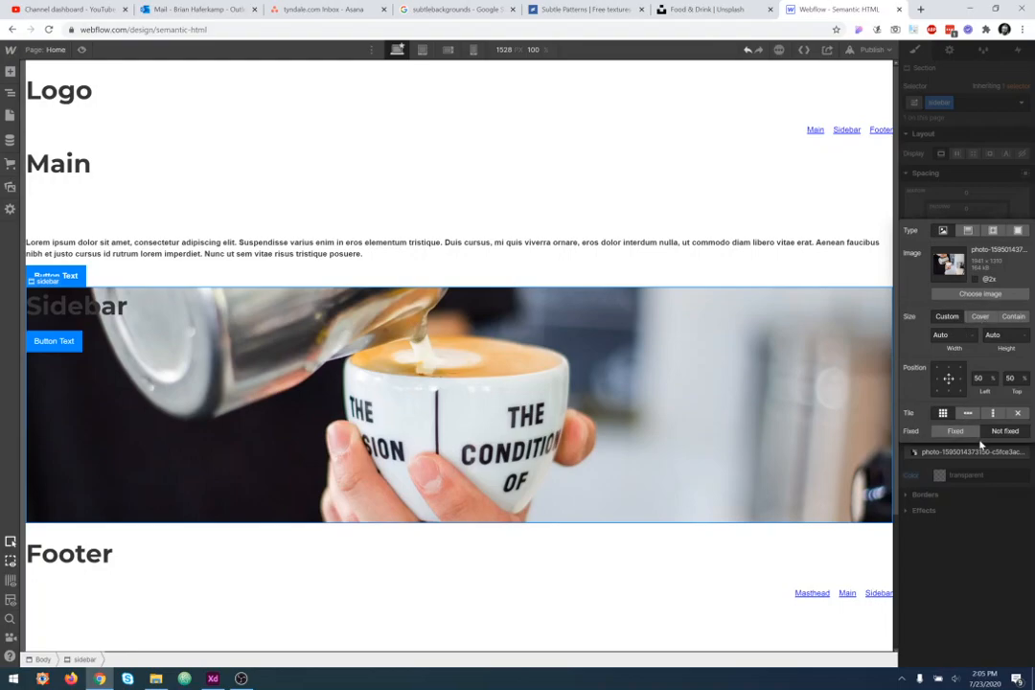
# - Change the background layer to a linear gradient and set its first stop to a translucent red
pyautogui.click(970, 232)
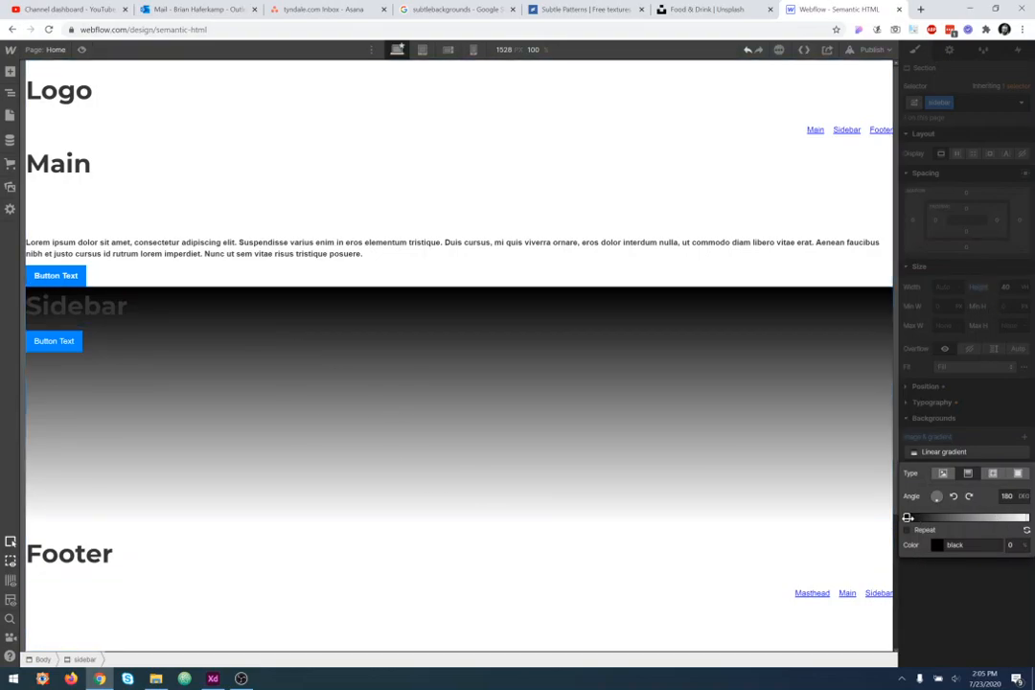
pyautogui.moveTo(908, 517)
pyautogui.mouseDown()
pyautogui.moveTo(954, 518)
pyautogui.moveTo(896, 519)
pyautogui.moveTo(949, 517)
pyautogui.moveTo(896, 528)
pyautogui.moveTo(902, 518)
pyautogui.mouseUp()
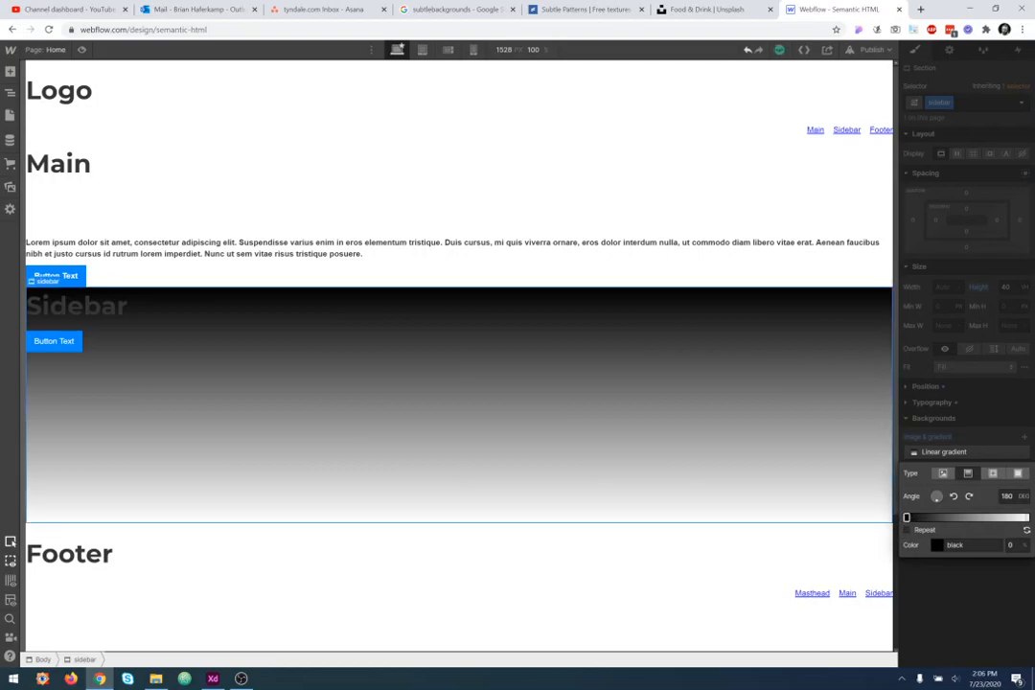
pyautogui.click(937, 547)
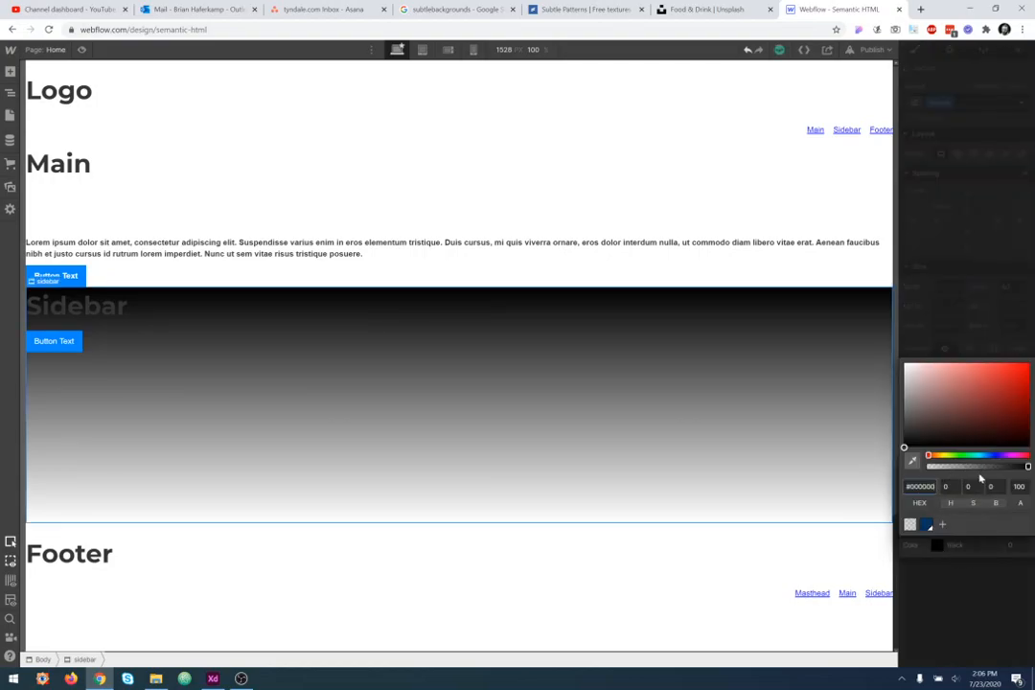
pyautogui.moveTo(993, 464); pyautogui.dragTo(963, 466)
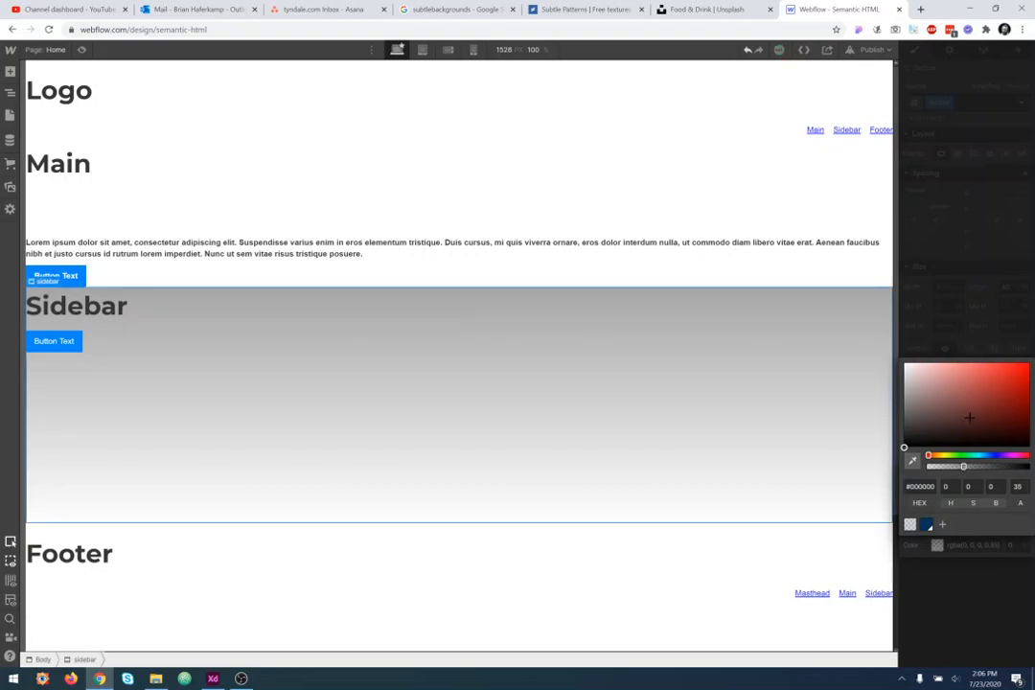
pyautogui.click(1001, 390)
pyautogui.click(942, 330)
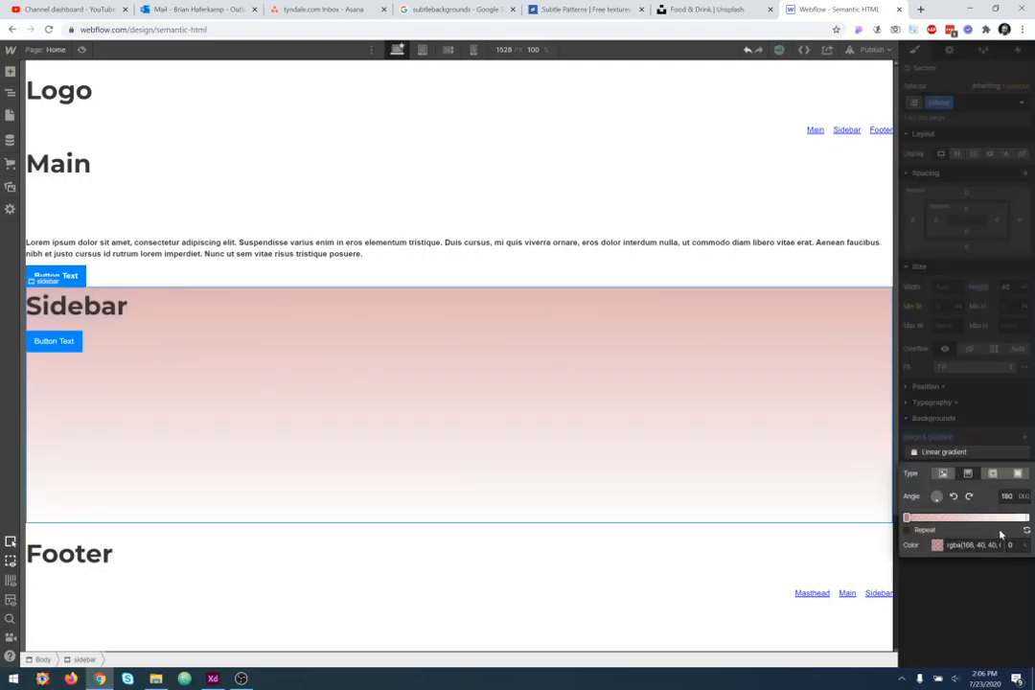
# - Set the gradient's end stop colour to #562e64 and rotate the gradient angle to 225 degrees
pyautogui.click(1027, 518)
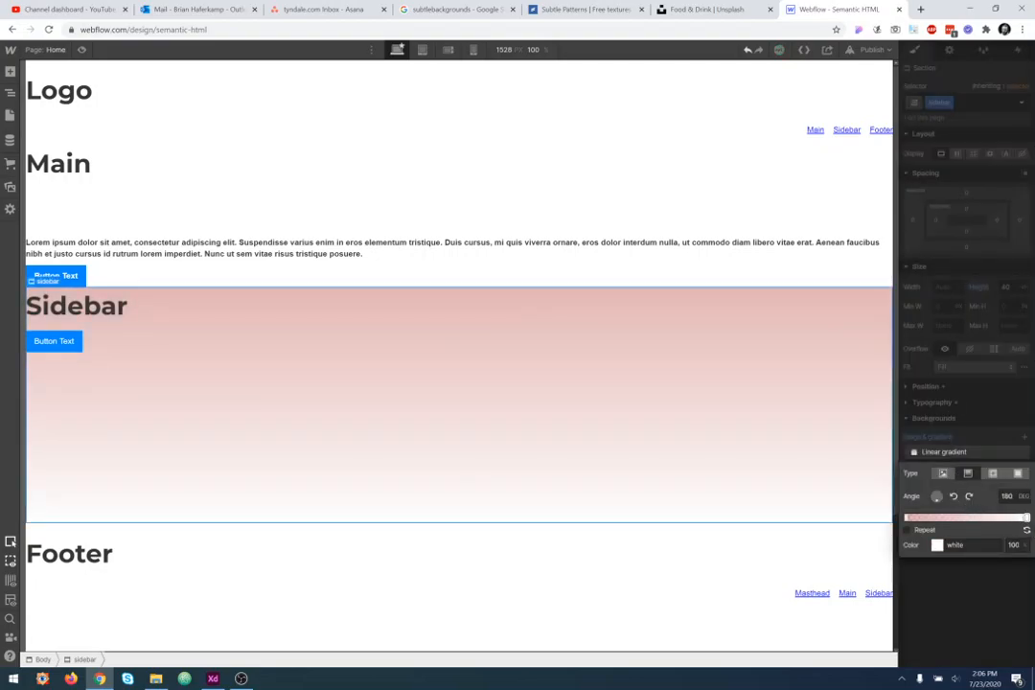
pyautogui.click(936, 545)
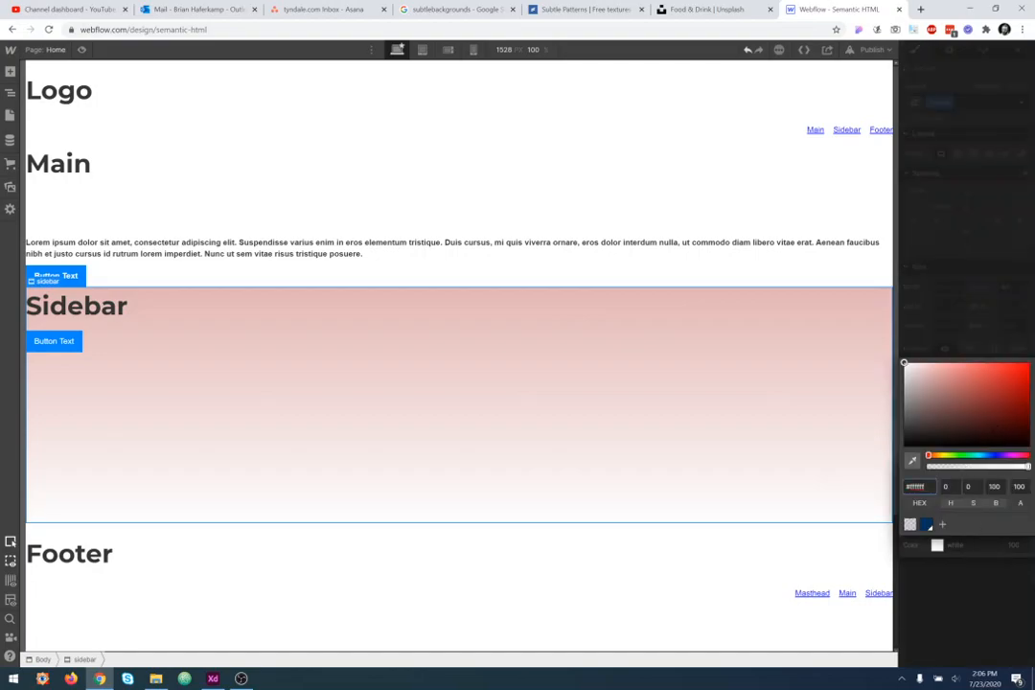
pyautogui.click(1007, 456)
pyautogui.moveTo(999, 414)
pyautogui.mouseDown()
pyautogui.moveTo(1030, 396)
pyautogui.moveTo(998, 429)
pyautogui.moveTo(973, 429)
pyautogui.moveTo(973, 414)
pyautogui.mouseUp()
pyautogui.click(976, 321)
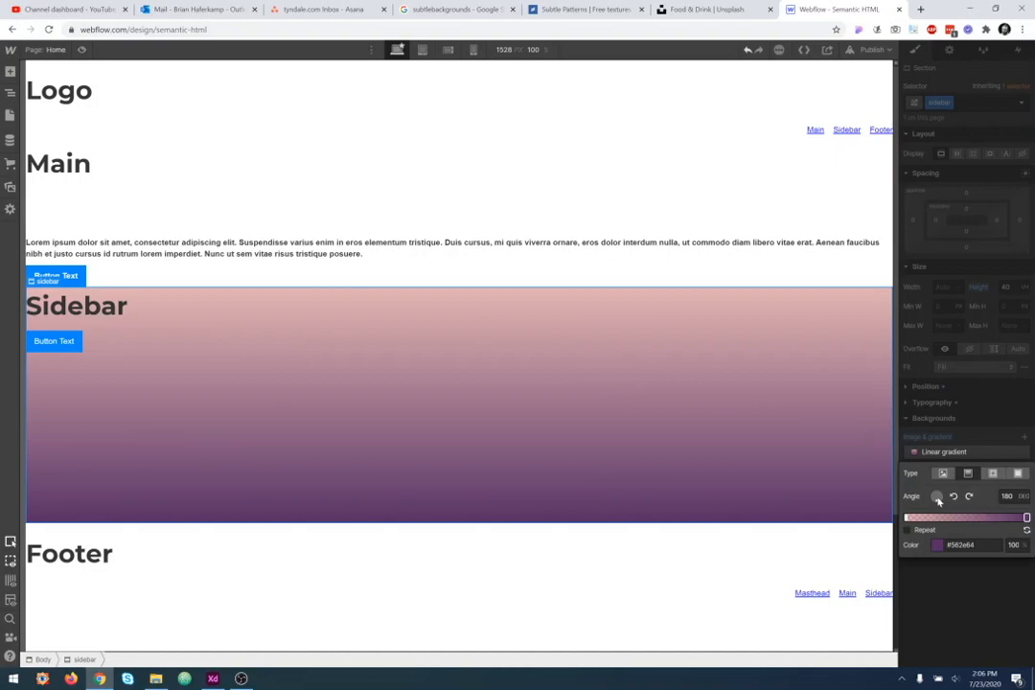
pyautogui.moveTo(940, 506); pyautogui.dragTo(903, 518)
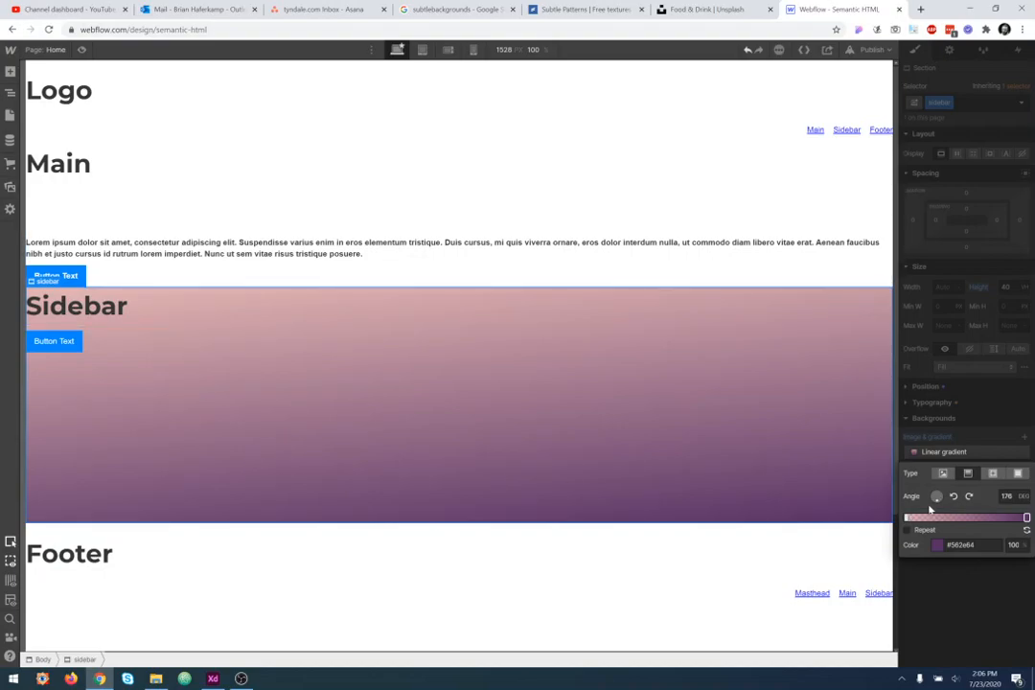
pyautogui.moveTo(929, 509); pyautogui.dragTo(933, 504)
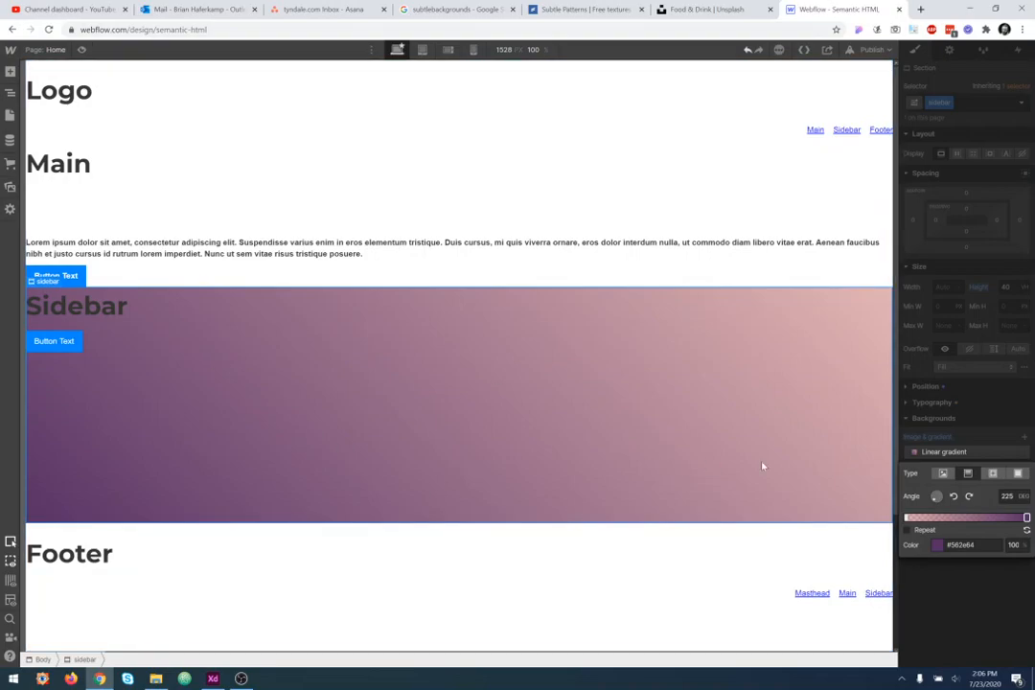
# - Try a radial gradient, then switch the layer to a solid colour and pick an opaque red #f75e5e
pyautogui.click(993, 473)
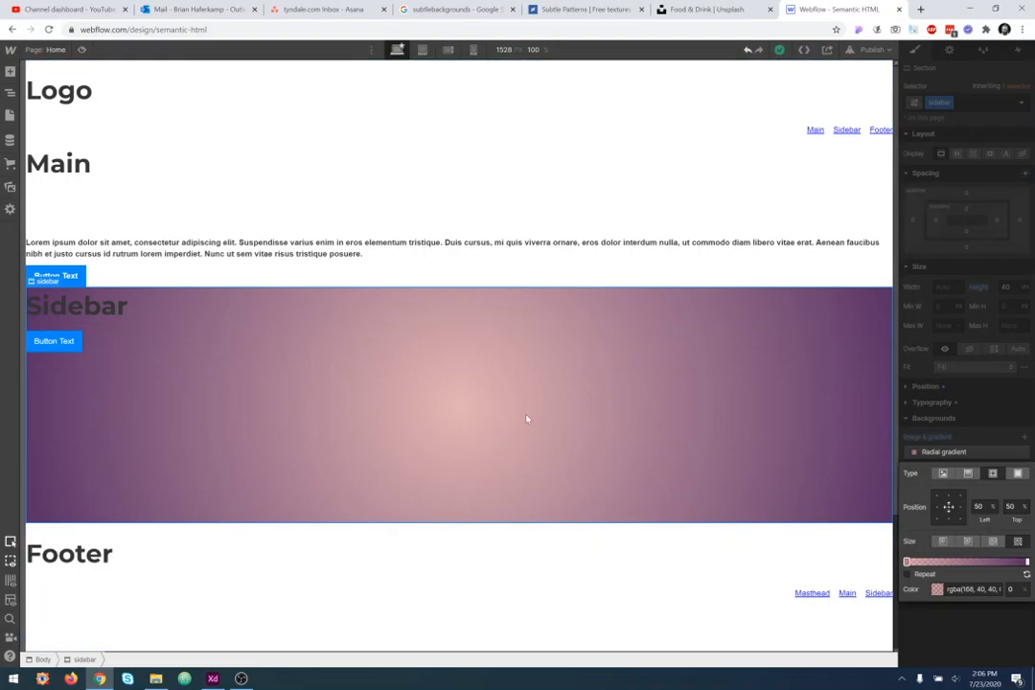
pyautogui.click(1018, 474)
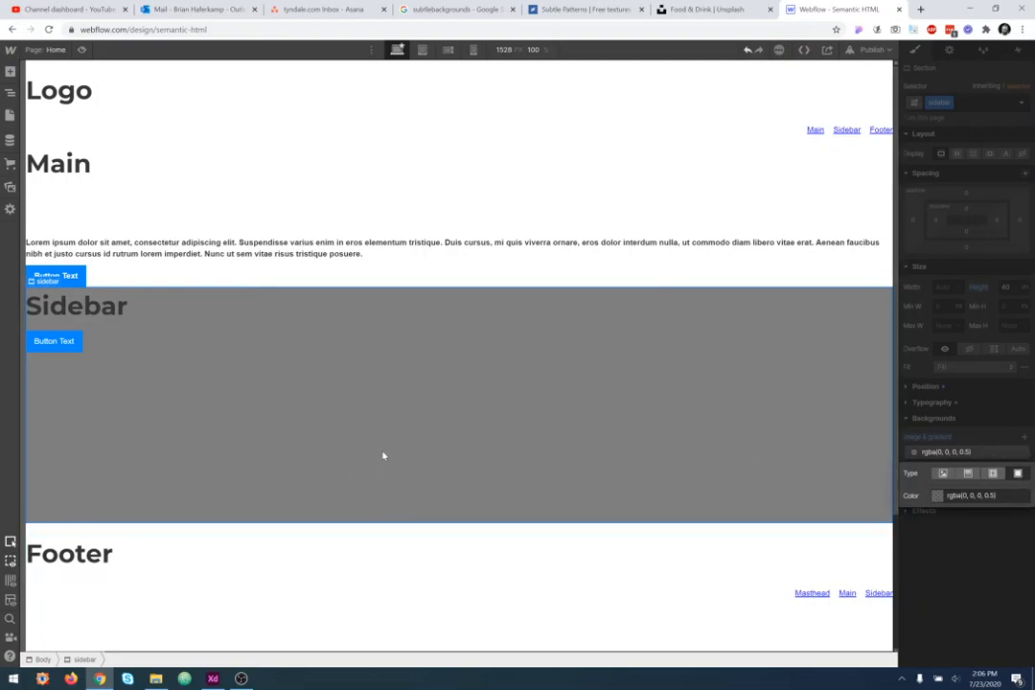
pyautogui.click(939, 496)
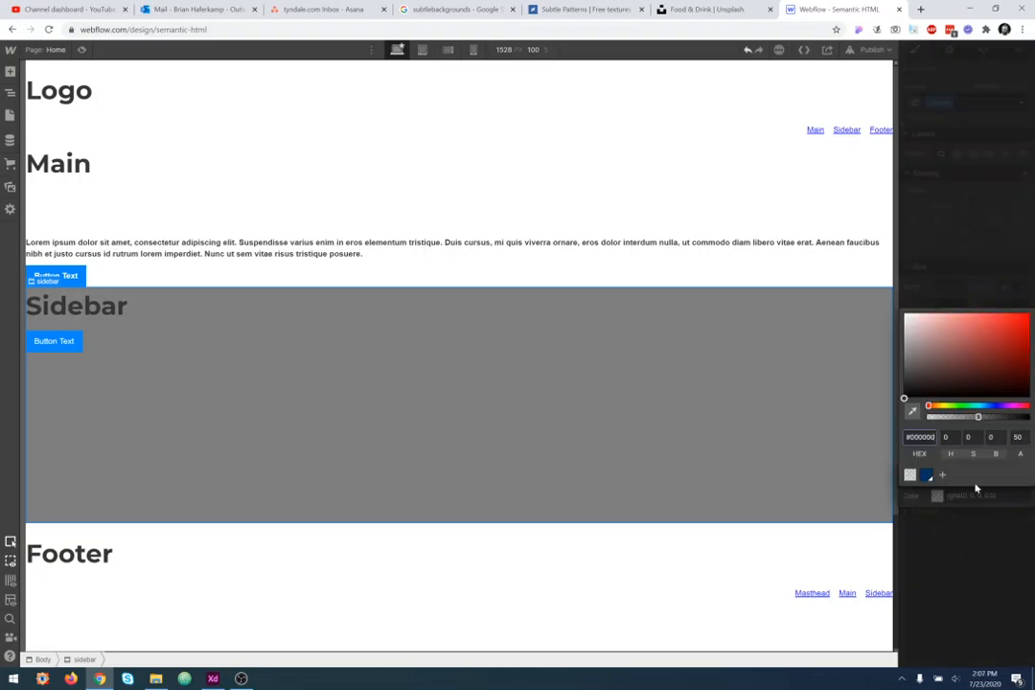
pyautogui.moveTo(977, 417); pyautogui.dragTo(1028, 417)
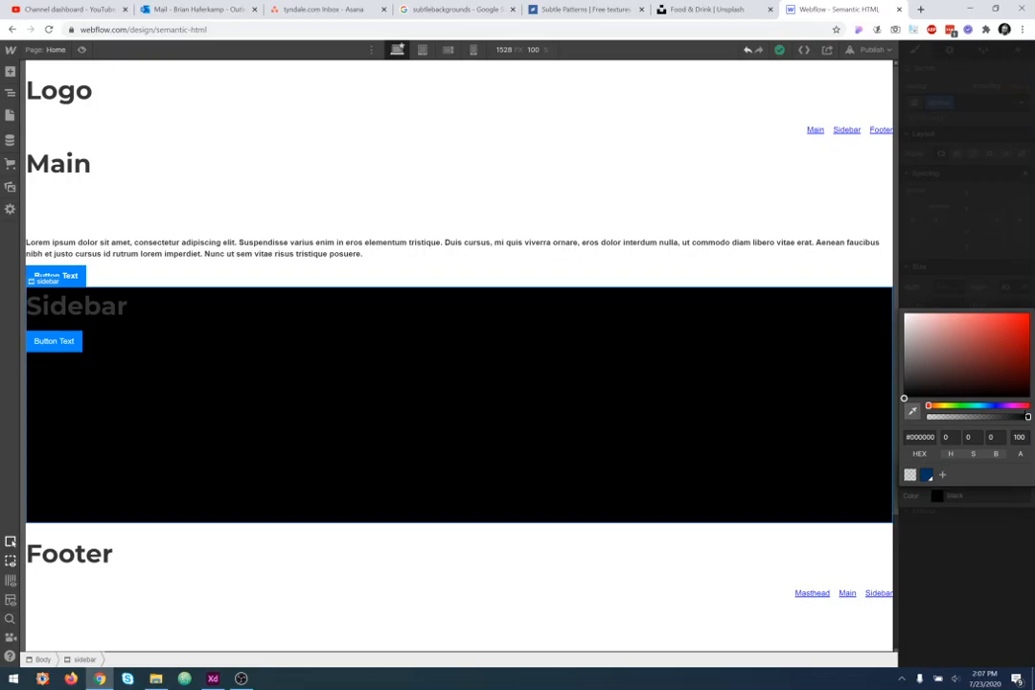
pyautogui.moveTo(1027, 417)
pyautogui.mouseDown()
pyautogui.moveTo(951, 417)
pyautogui.moveTo(1030, 417)
pyautogui.mouseUp()
pyautogui.moveTo(996, 354); pyautogui.dragTo(982, 316)
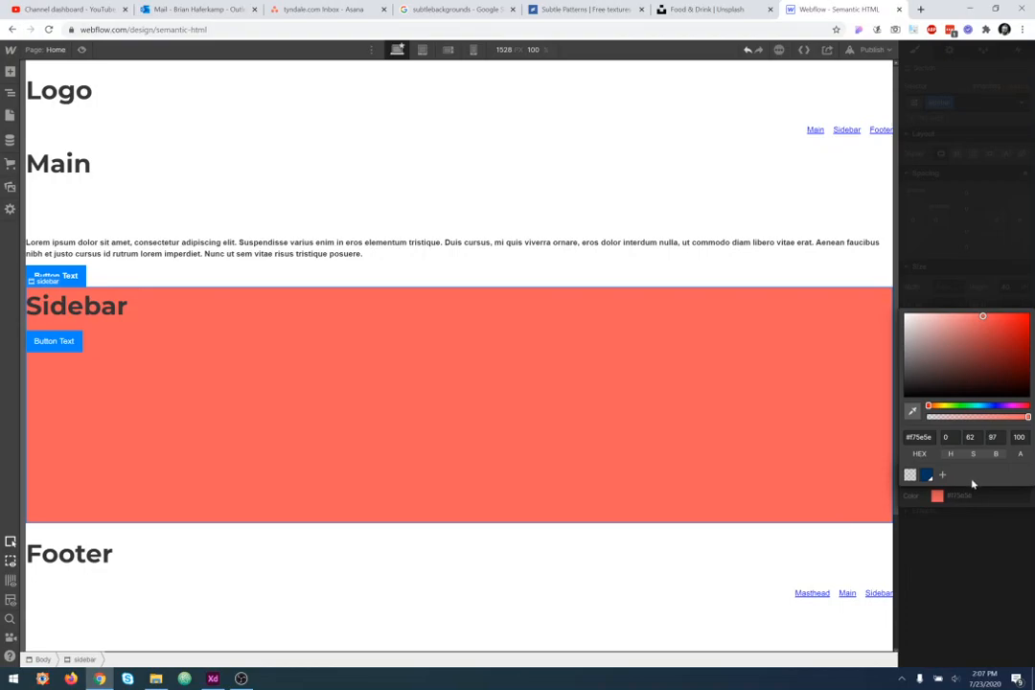
# - Switch the colour picker's channel fields from HSB to RGB values
pyautogui.doubleClick(920, 438)
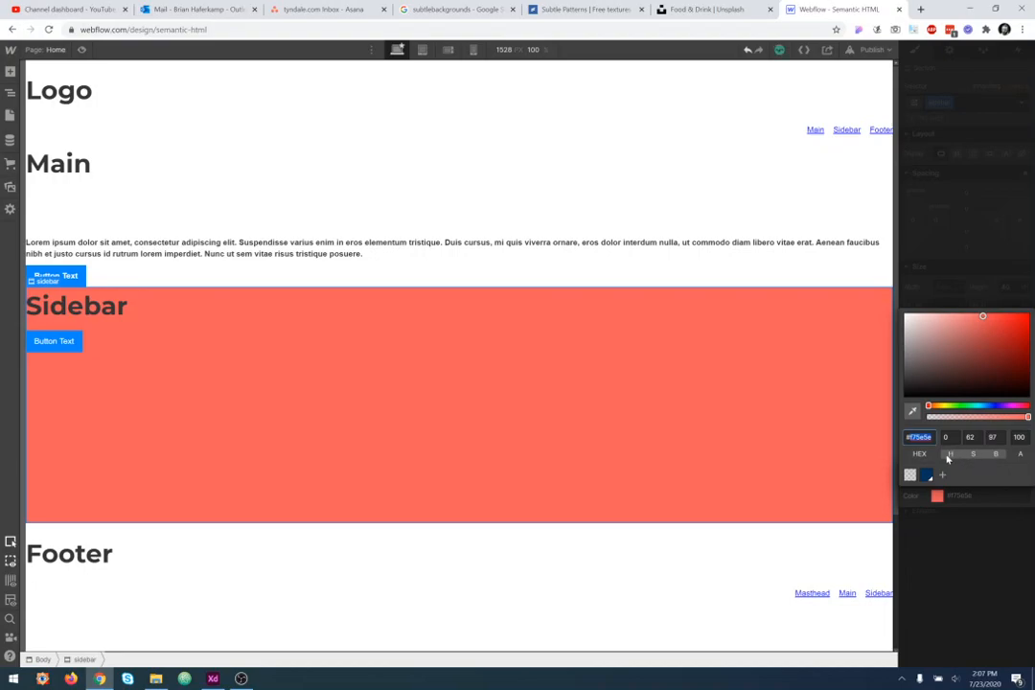
pyautogui.click(978, 456)
pyautogui.click(983, 458)
pyautogui.click(986, 459)
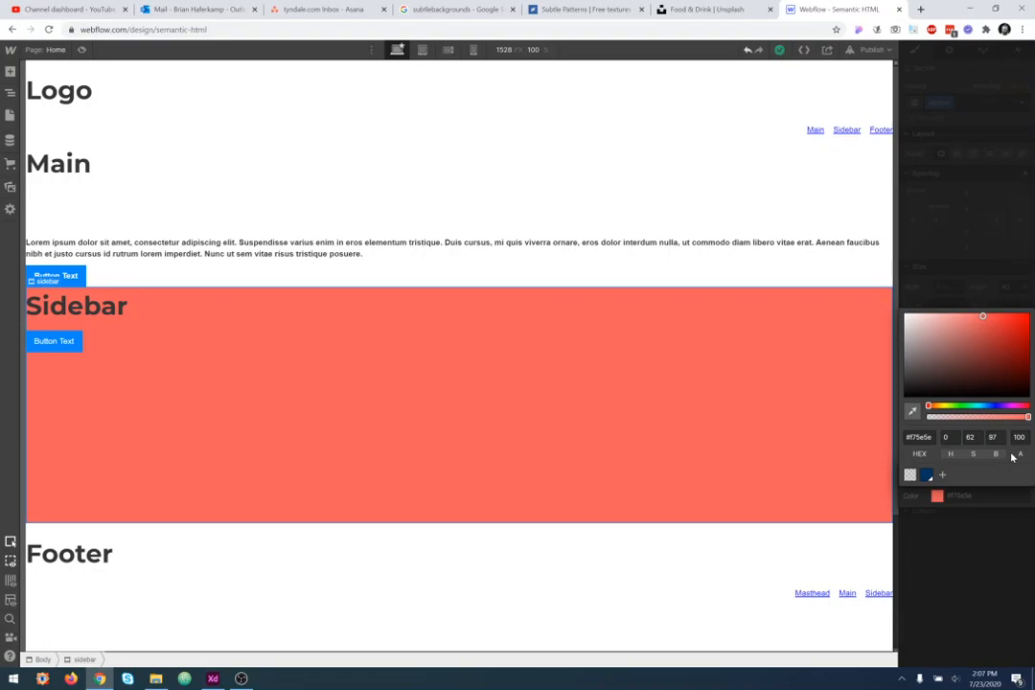
pyautogui.click(973, 457)
# - Try the colour picker's eyedropper and close the Chrome Web Store extension tab
pyautogui.moveTo(946, 407); pyautogui.dragTo(991, 407)
pyautogui.click(914, 413)
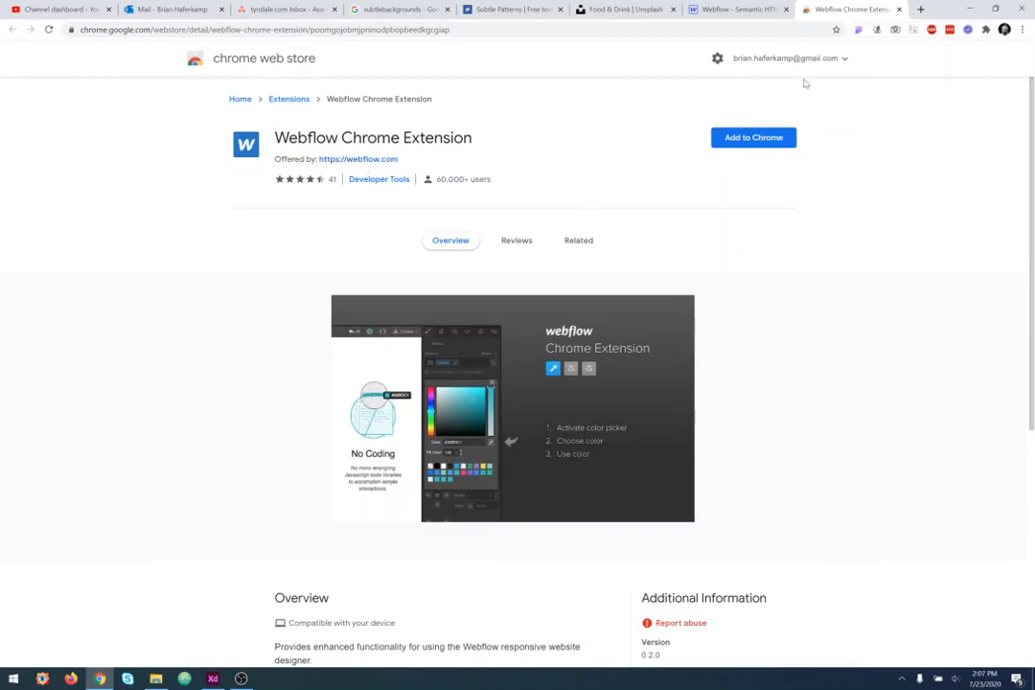
pyautogui.click(899, 10)
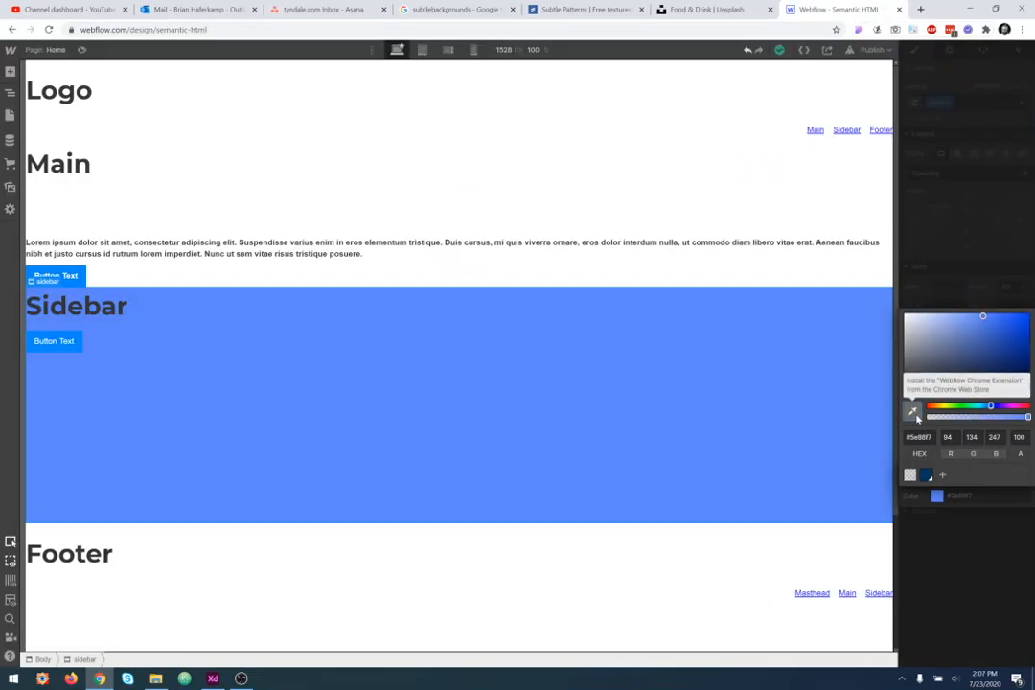
# - Set the solid background colour to green #449c72 and close the layer settings
pyautogui.click(969, 405)
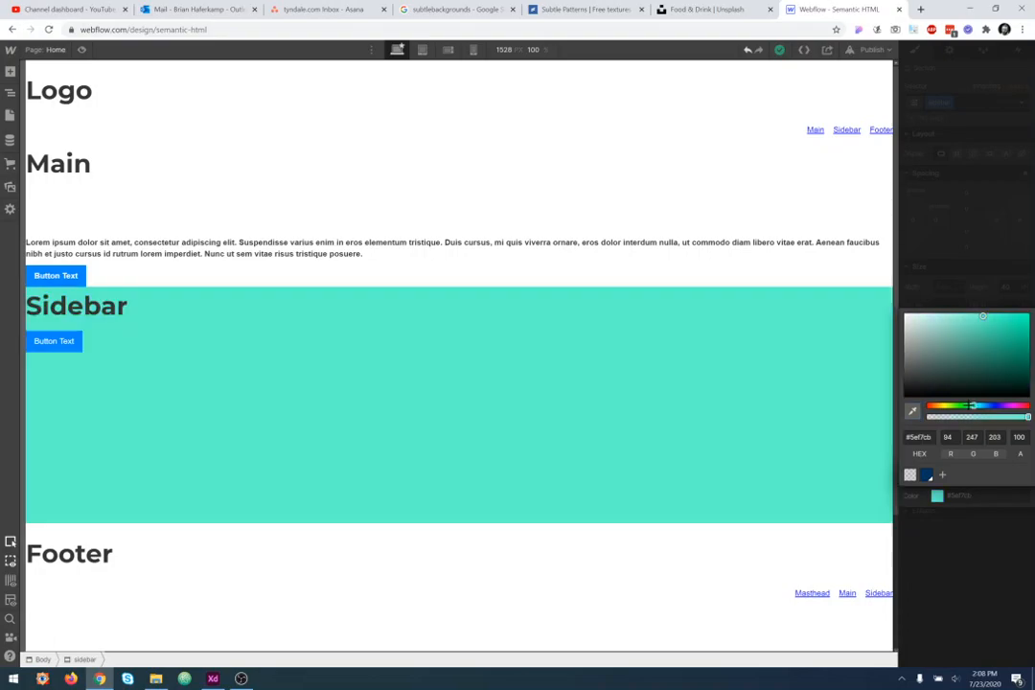
pyautogui.moveTo(958, 362); pyautogui.dragTo(975, 346)
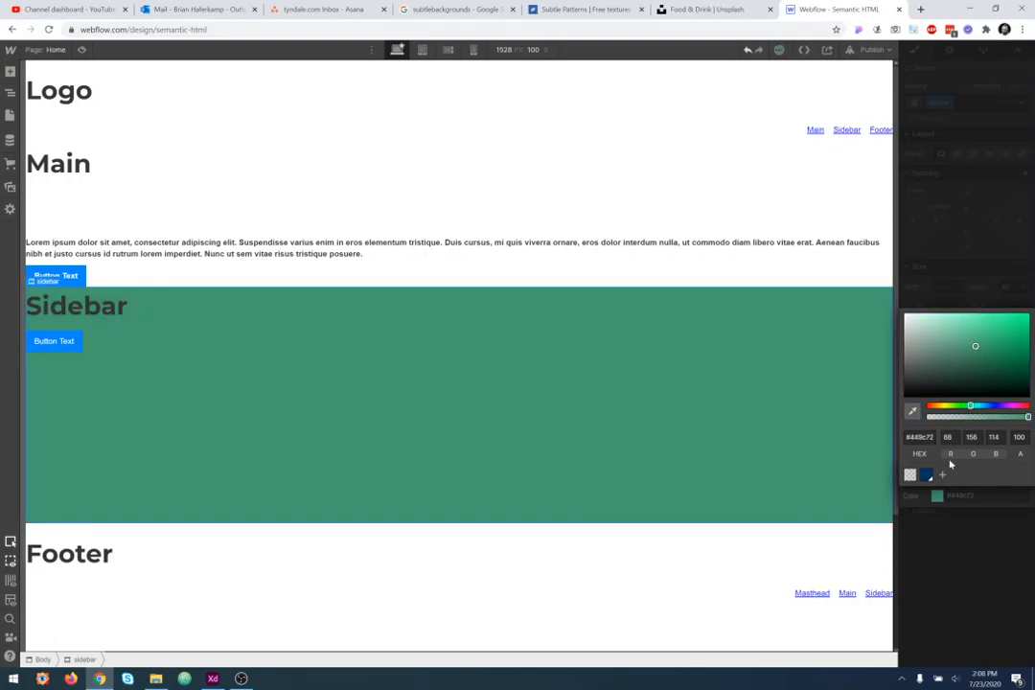
pyautogui.click(965, 314)
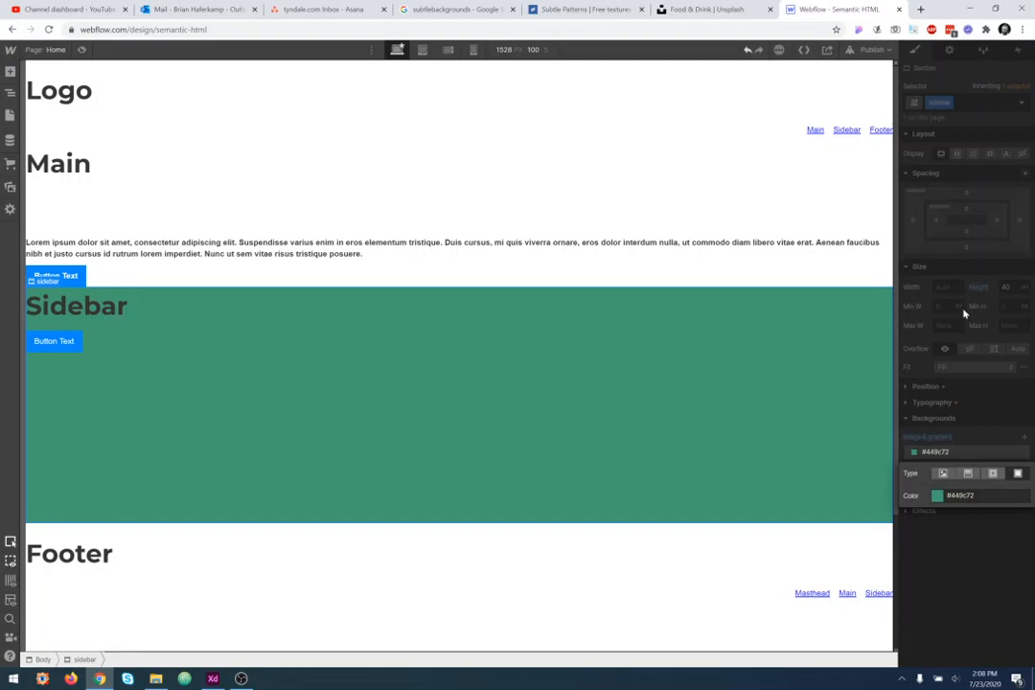
pyautogui.click(994, 344)
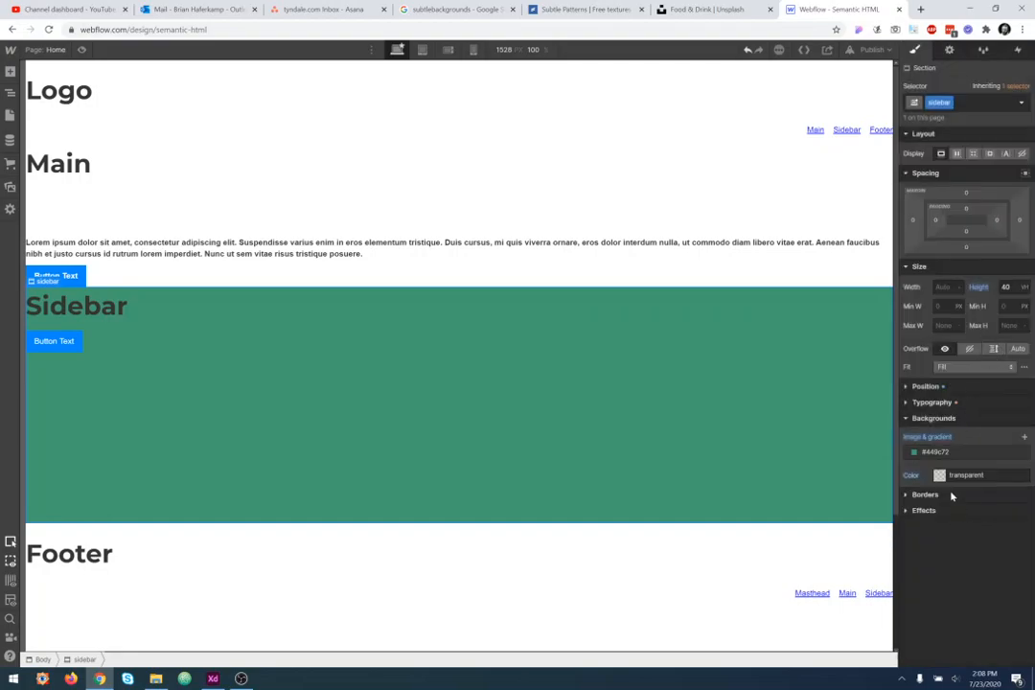
# - Add a new background image layer with the coffee photo, sized Cover and centred
pyautogui.click(1025, 437)
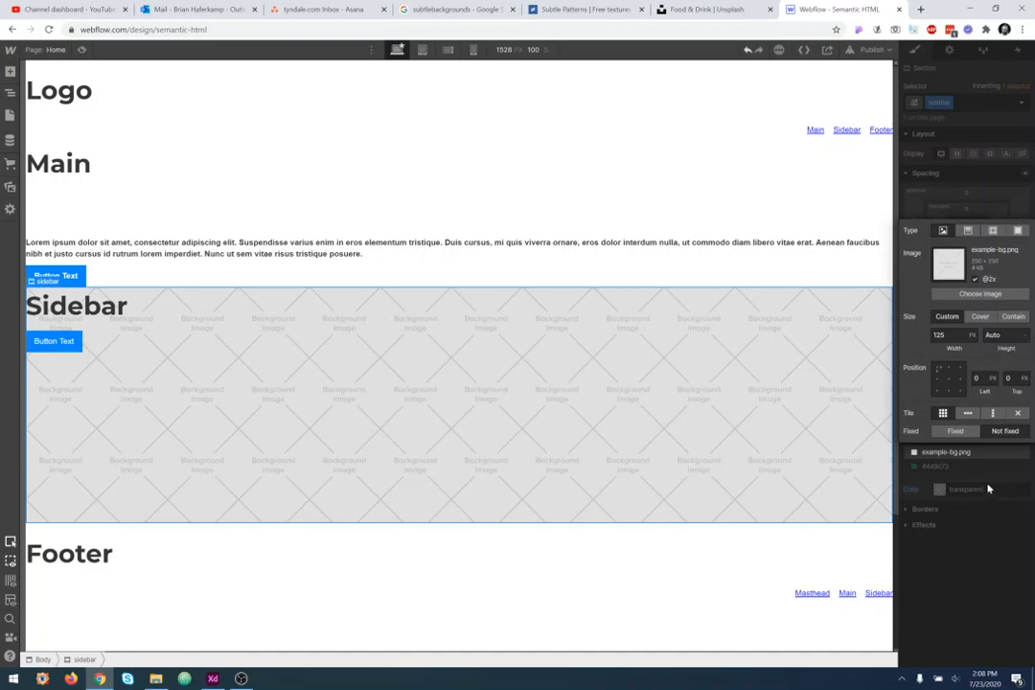
pyautogui.click(980, 293)
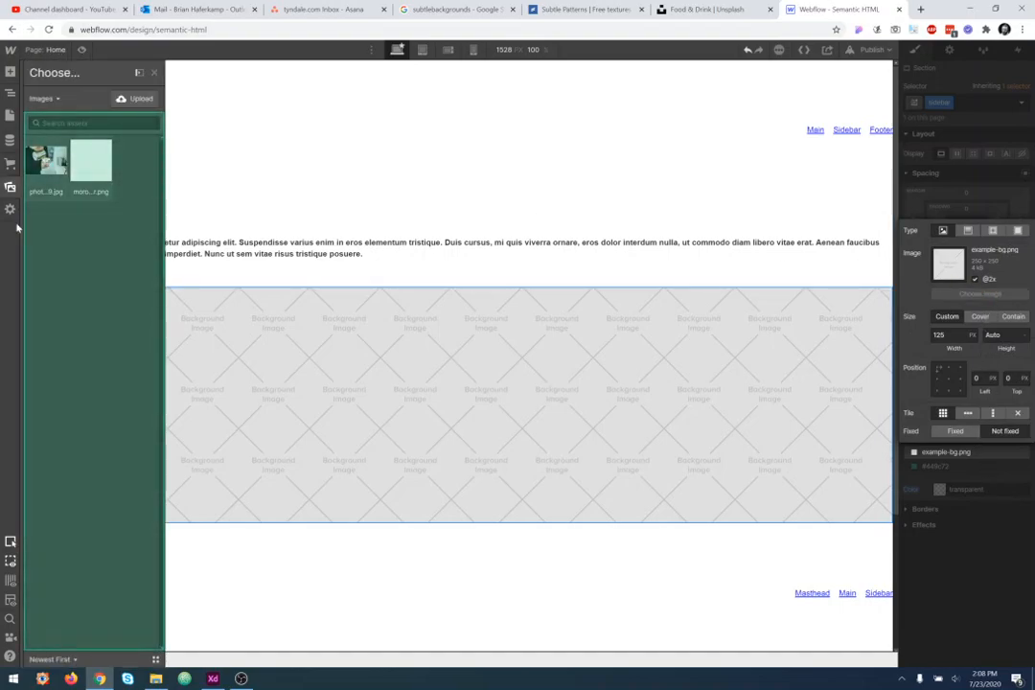
pyautogui.click(45, 170)
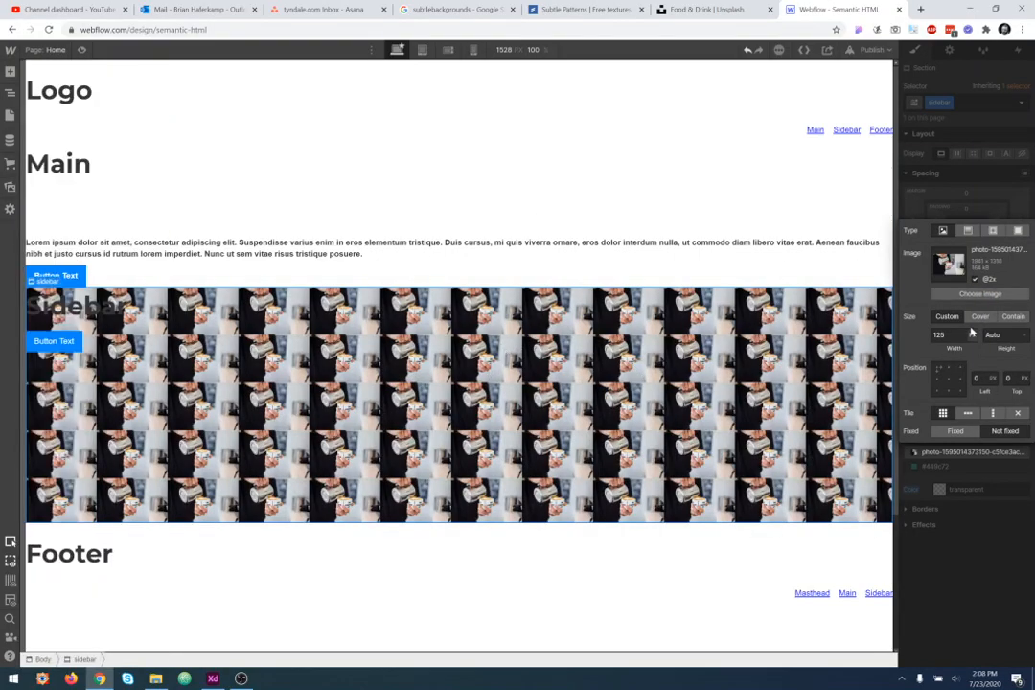
pyautogui.click(980, 317)
pyautogui.click(949, 379)
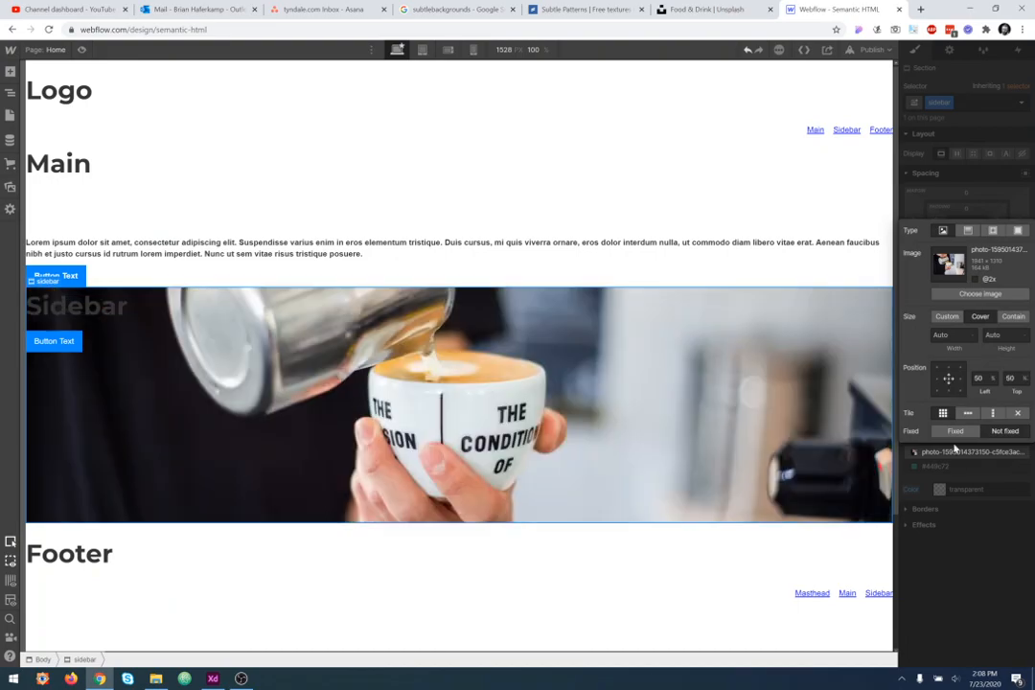
pyautogui.click(978, 471)
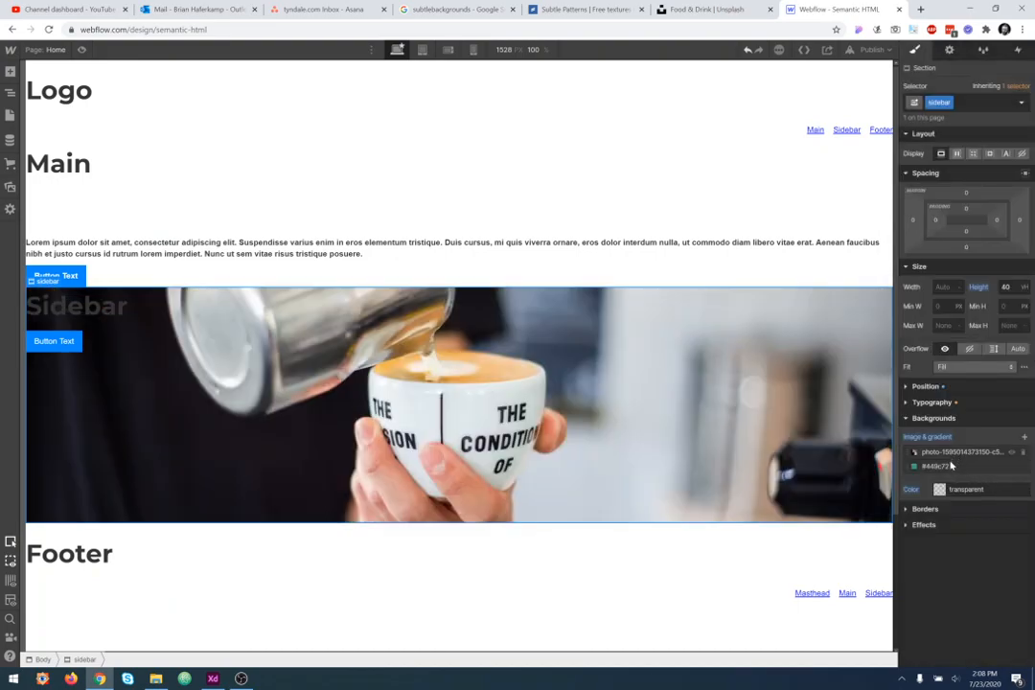
# - Move the #449c72 colour layer above the photo layer and open its settings
pyautogui.moveTo(942, 470); pyautogui.dragTo(943, 453)
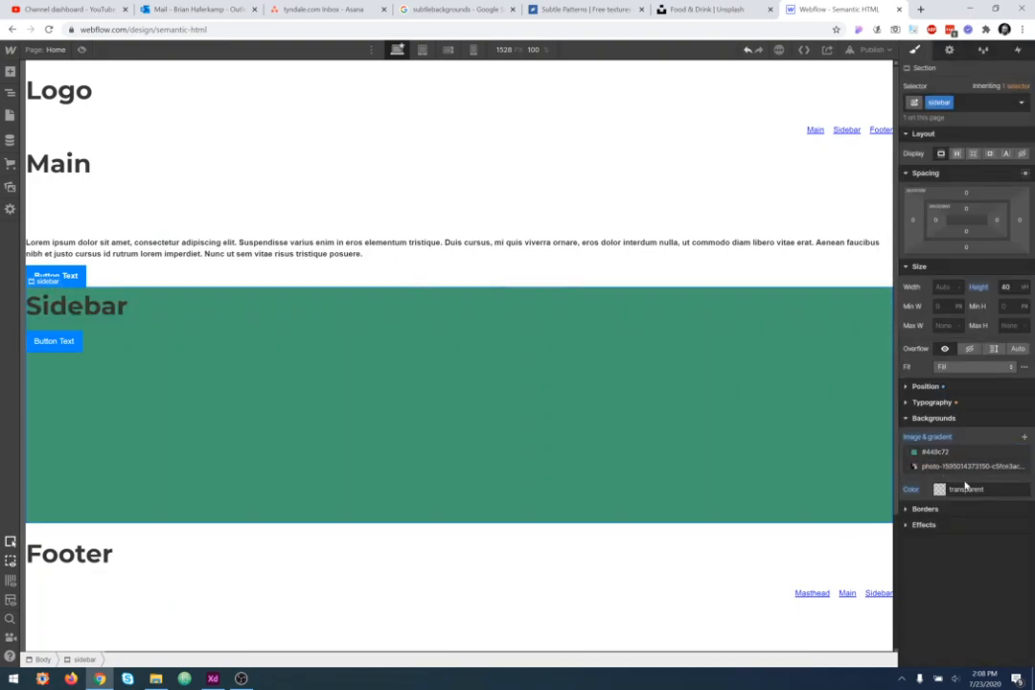
pyautogui.click(975, 455)
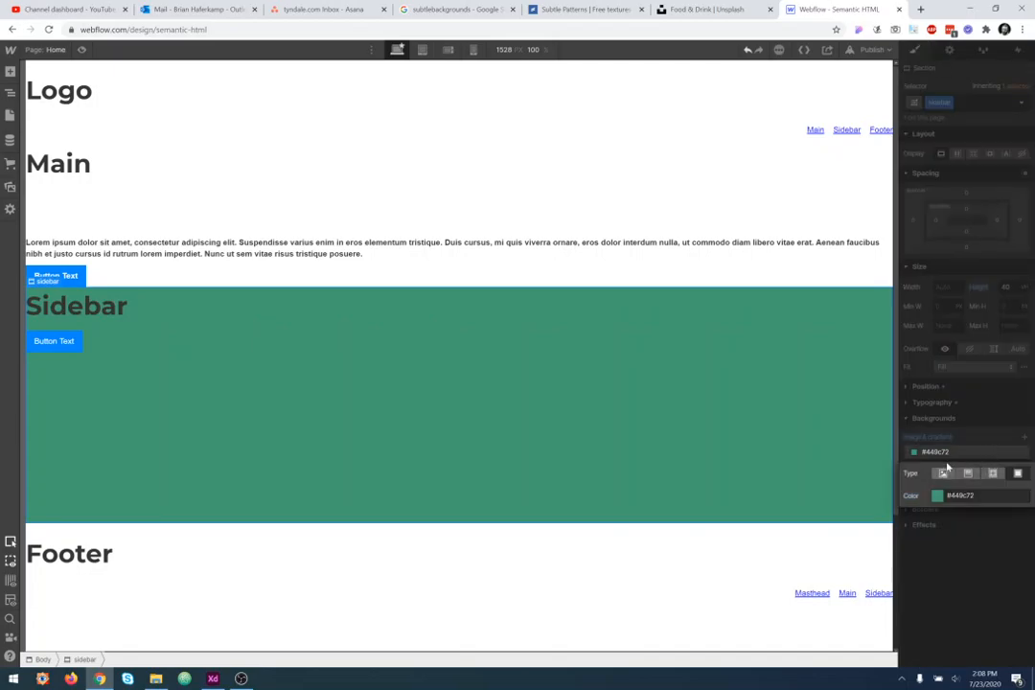
# - Lower the #449c72 colour layer's opacity to about 74% and reselect the sidebar section
pyautogui.click(937, 496)
pyautogui.moveTo(1019, 417)
pyautogui.mouseDown()
pyautogui.moveTo(993, 419)
pyautogui.moveTo(1002, 417)
pyautogui.mouseUp()
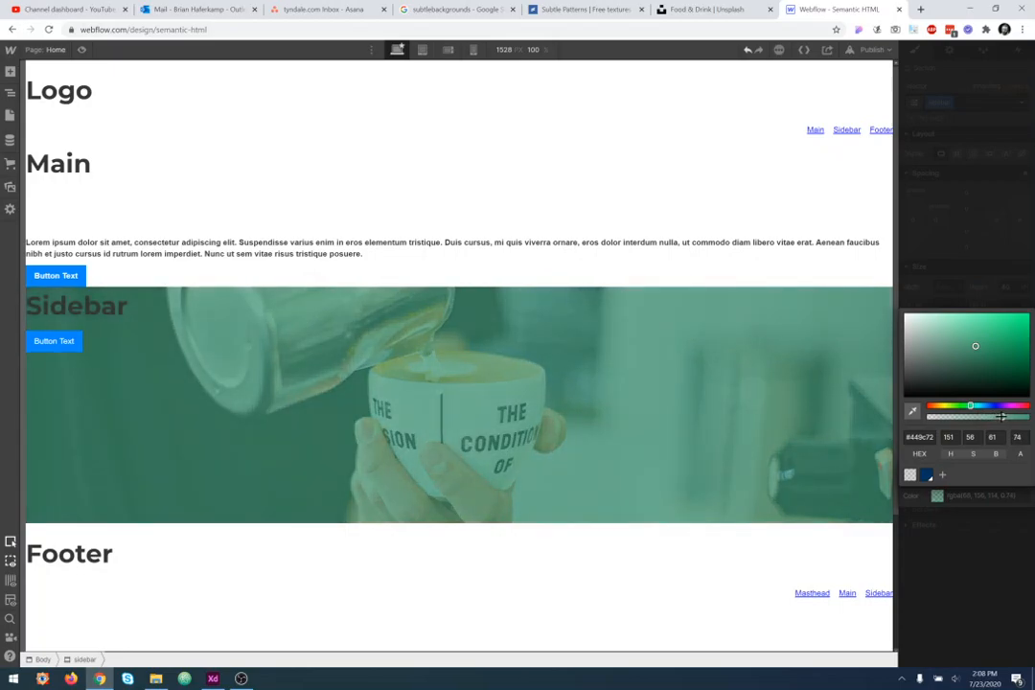
pyautogui.click(573, 614)
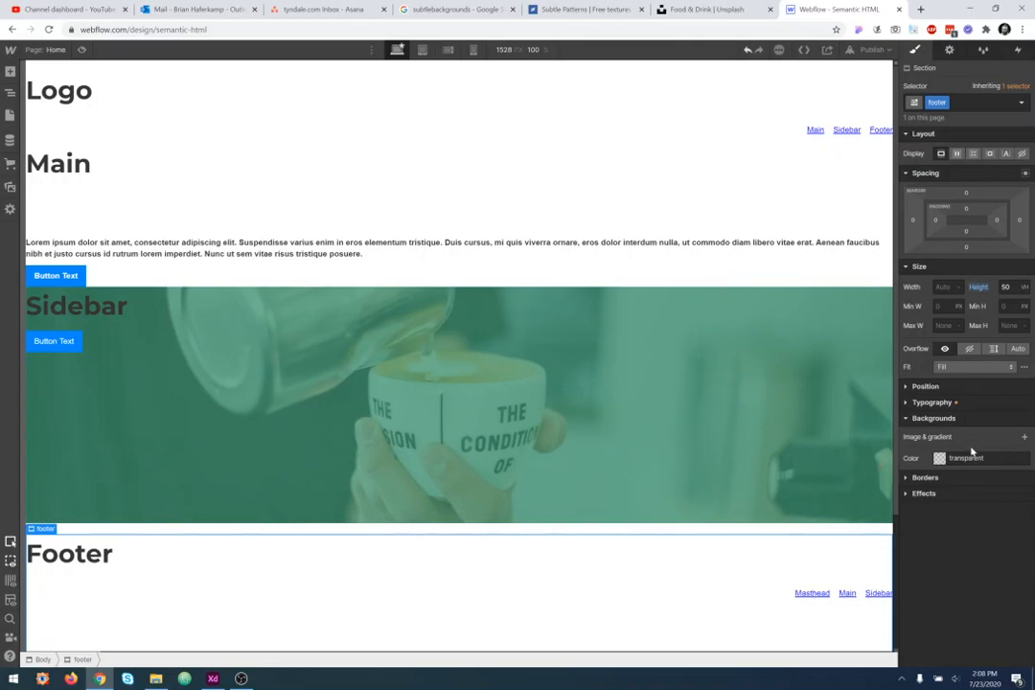
pyautogui.click(740, 461)
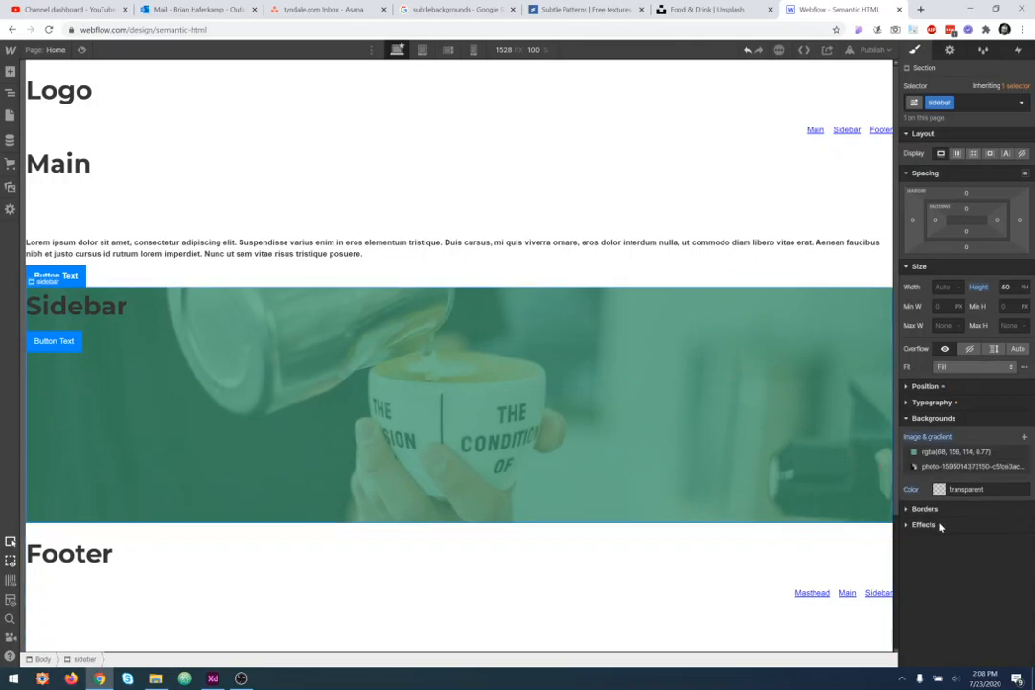
# - Add a linear gradient background layer to the sidebar and set its first stop colour to #8d4747
pyautogui.click(1024, 437)
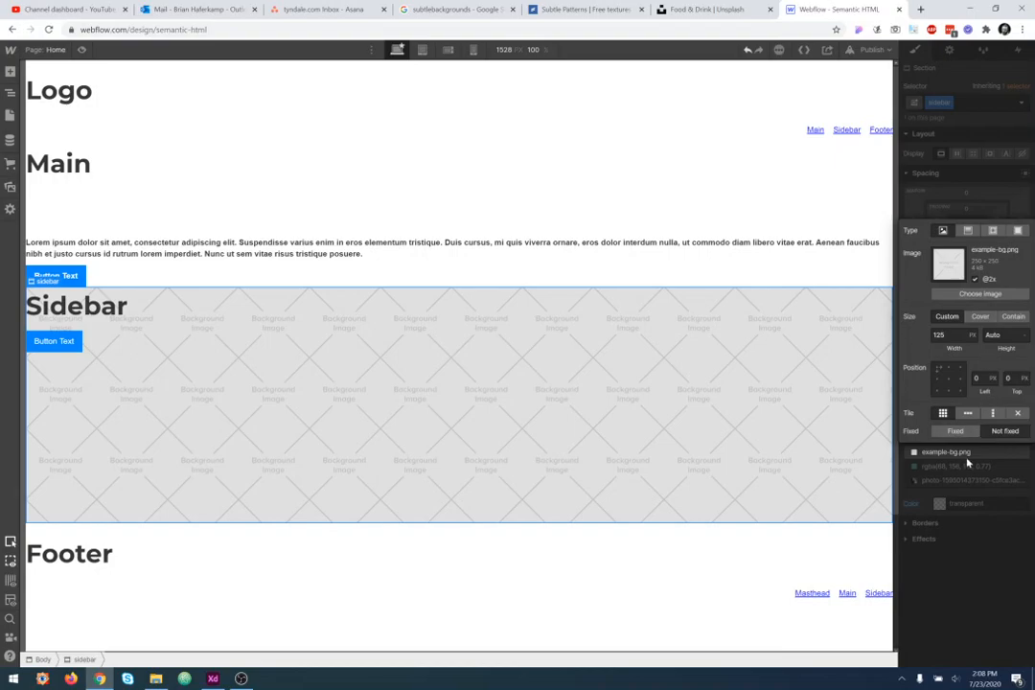
pyautogui.click(969, 231)
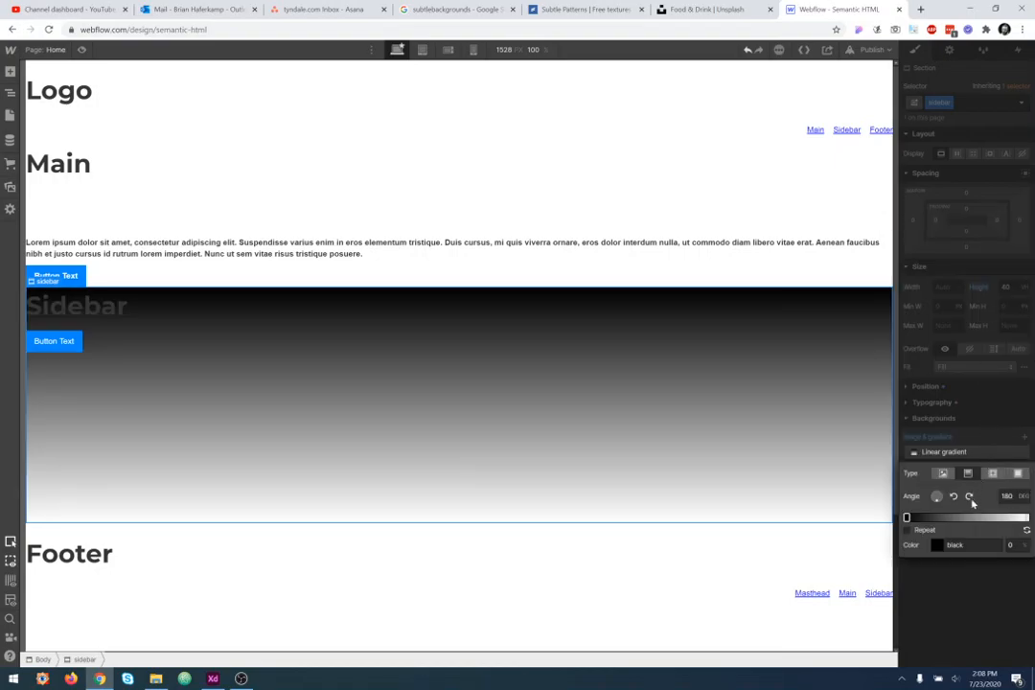
pyautogui.click(936, 545)
pyautogui.click(967, 400)
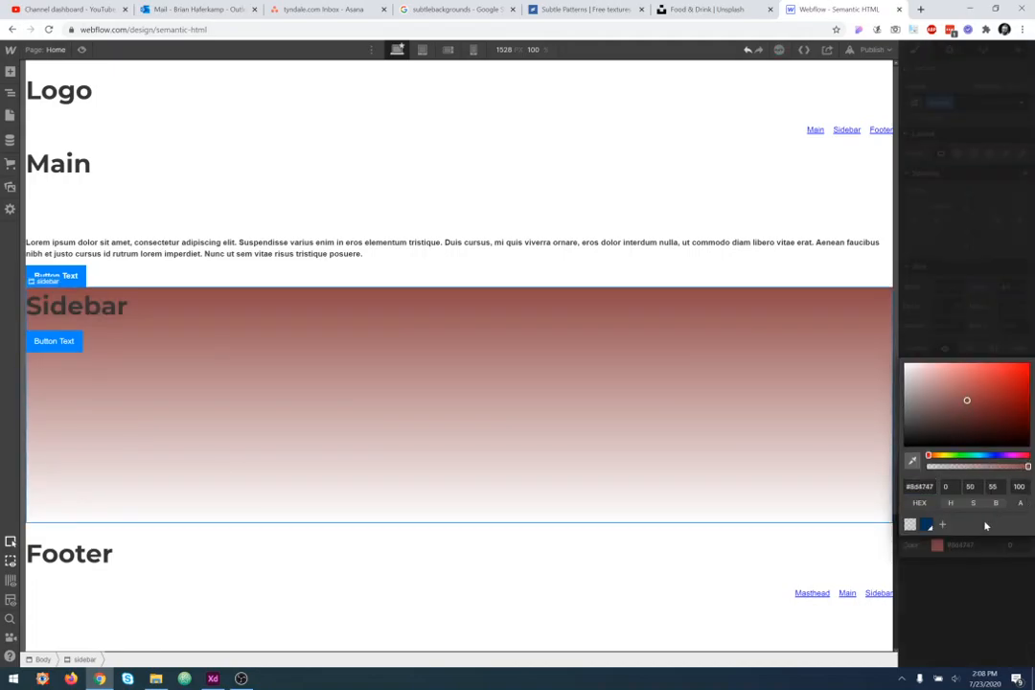
pyautogui.click(983, 564)
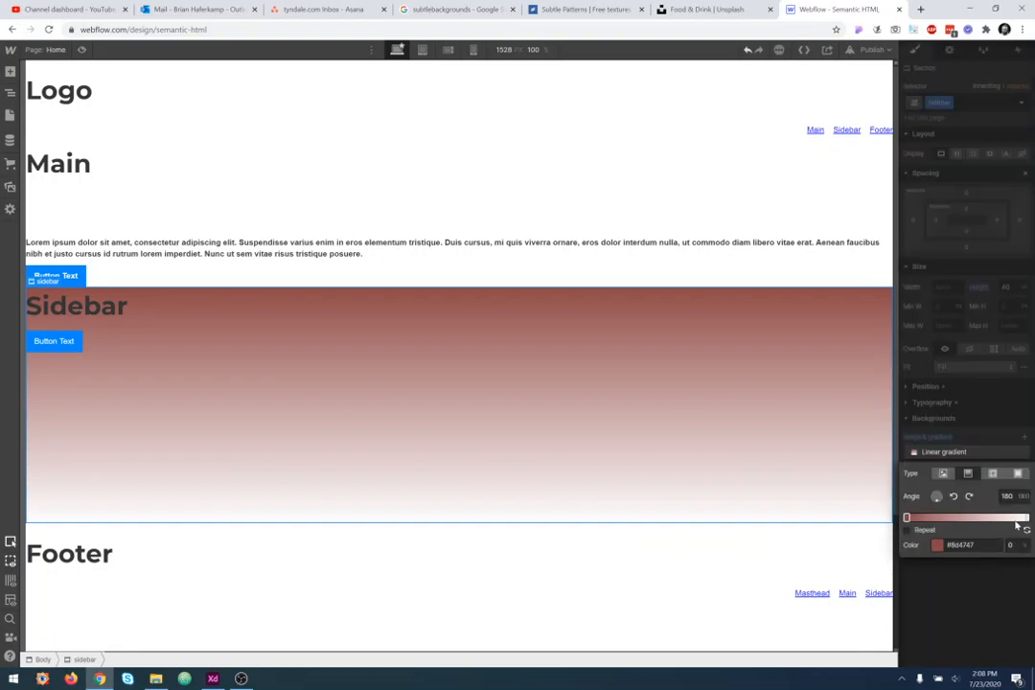
# - Set the gradient's end stop colour to dark purple #2f0b5c and close the gradient settings
pyautogui.click(1026, 517)
pyautogui.click(936, 546)
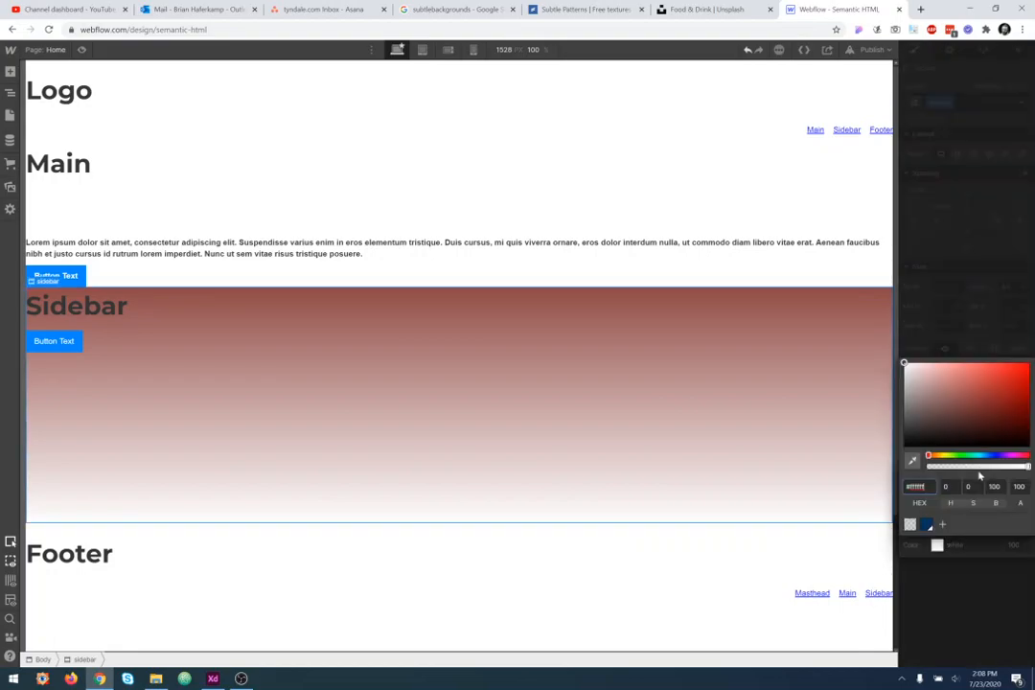
pyautogui.moveTo(904, 364); pyautogui.dragTo(1018, 404)
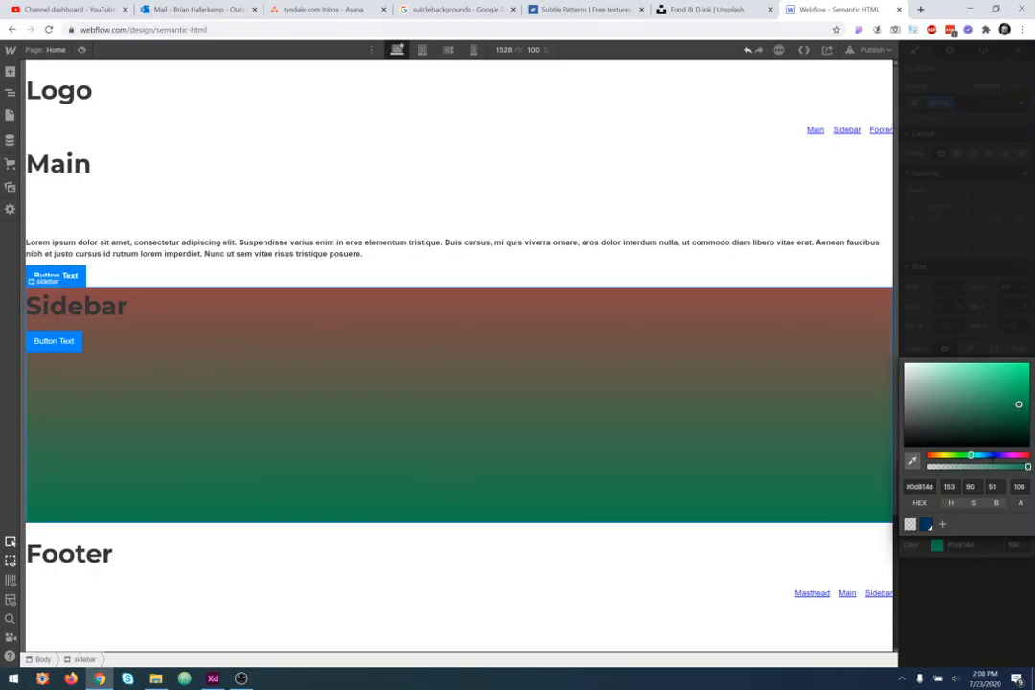
pyautogui.click(1003, 456)
pyautogui.click(1016, 417)
pyautogui.click(991, 571)
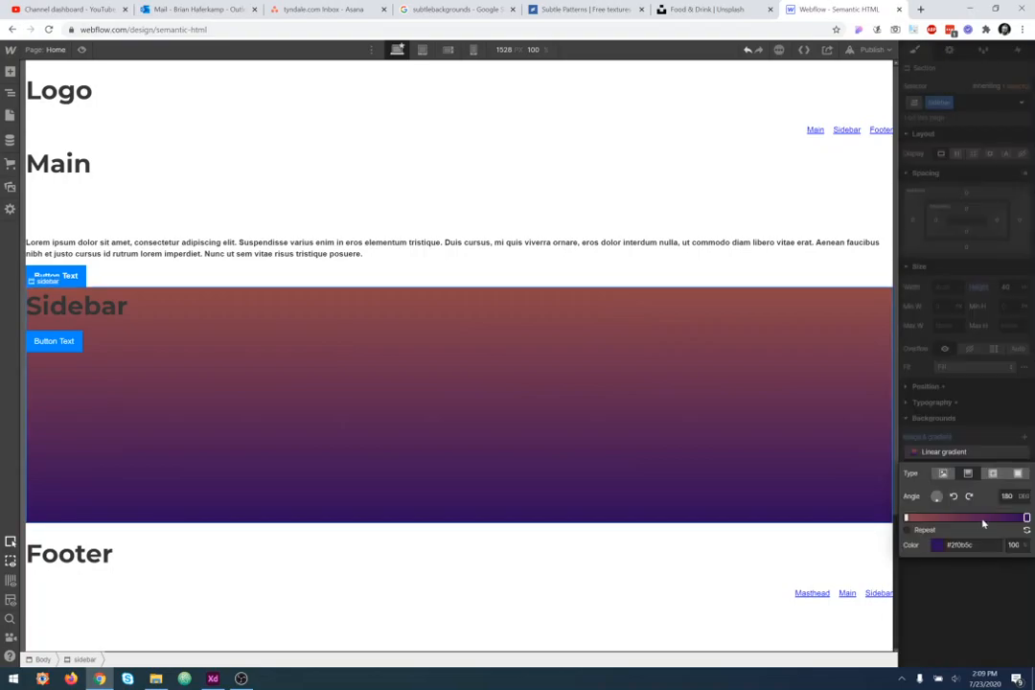
pyautogui.click(970, 568)
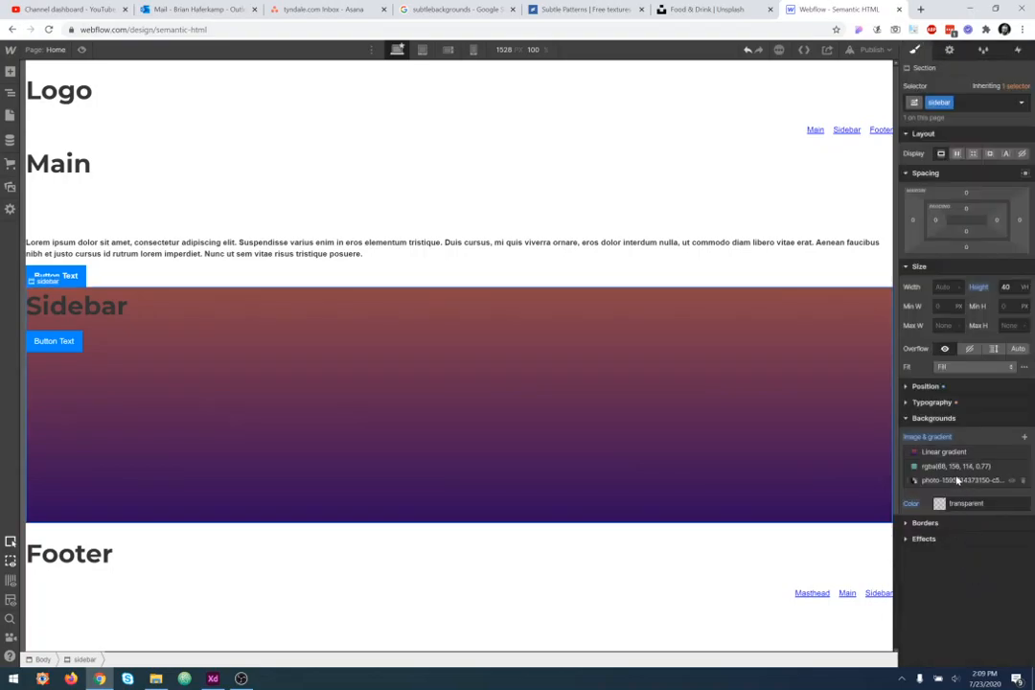
# - Try moving the gradient's first stop to 50% and drag it back to the start
pyautogui.click(970, 453)
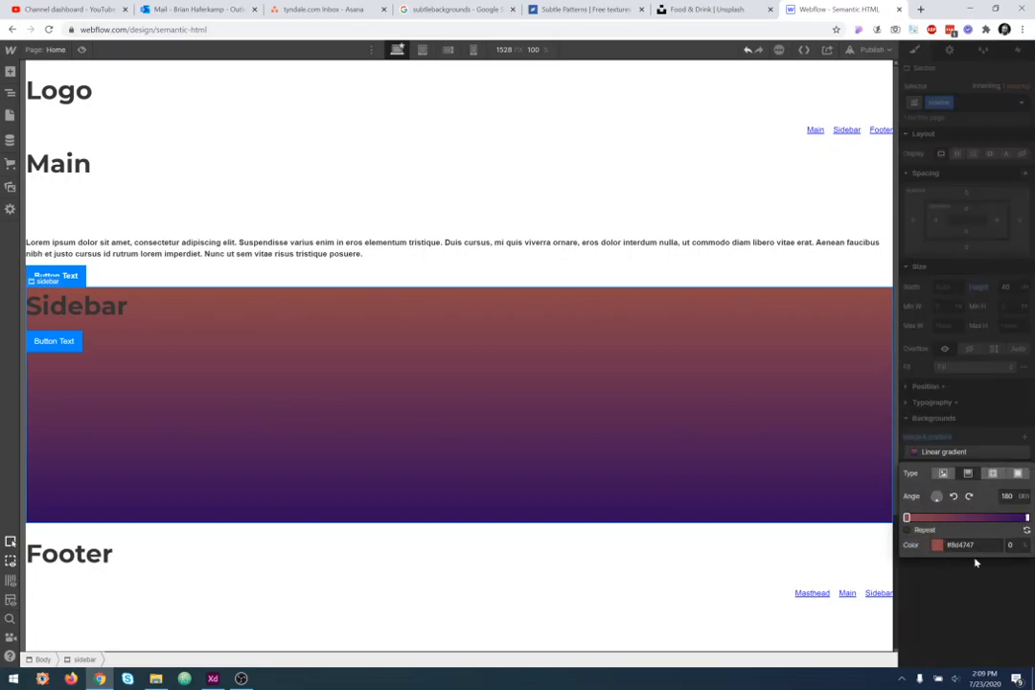
pyautogui.click(1012, 546)
pyautogui.write('50')
pyautogui.press('Return')
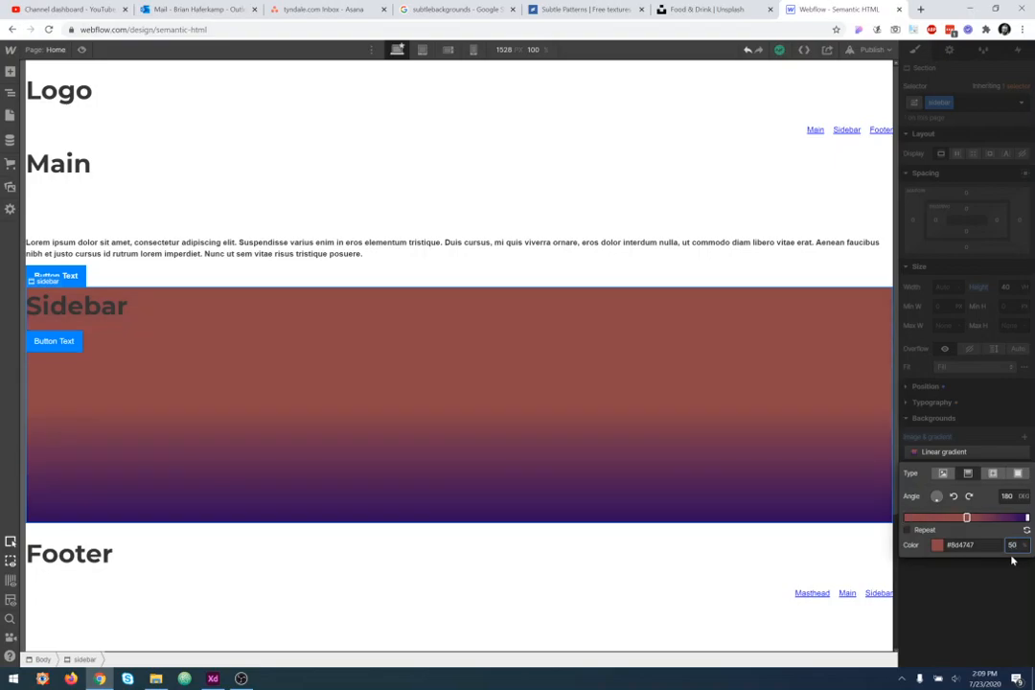
pyautogui.moveTo(967, 519); pyautogui.dragTo(900, 523)
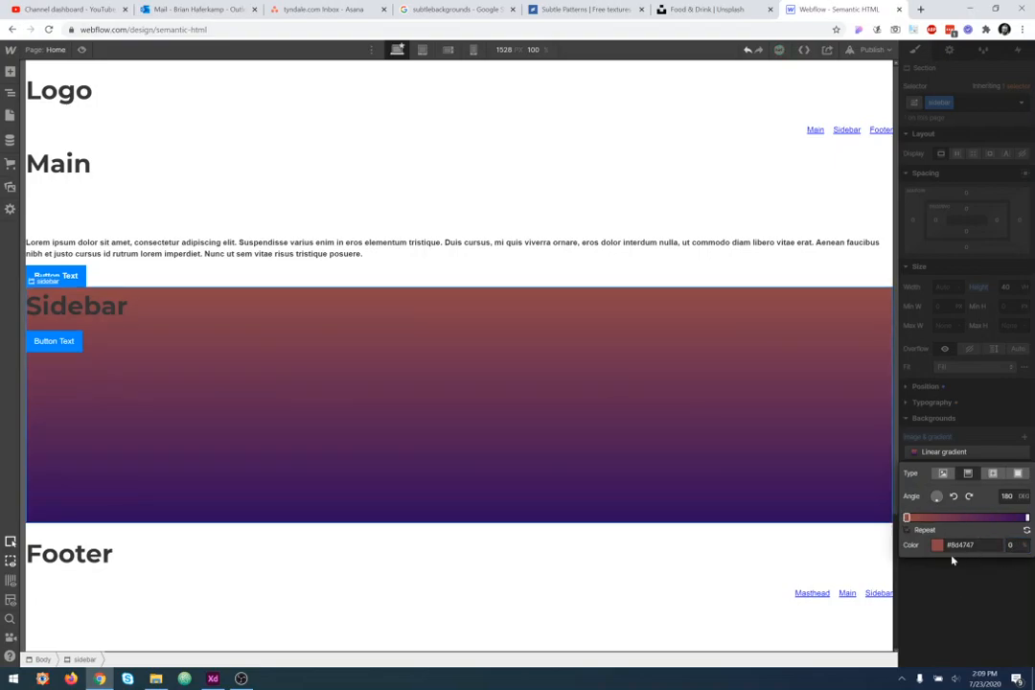
# - Lower the gradient's first stop opacity to 58%
pyautogui.click(937, 546)
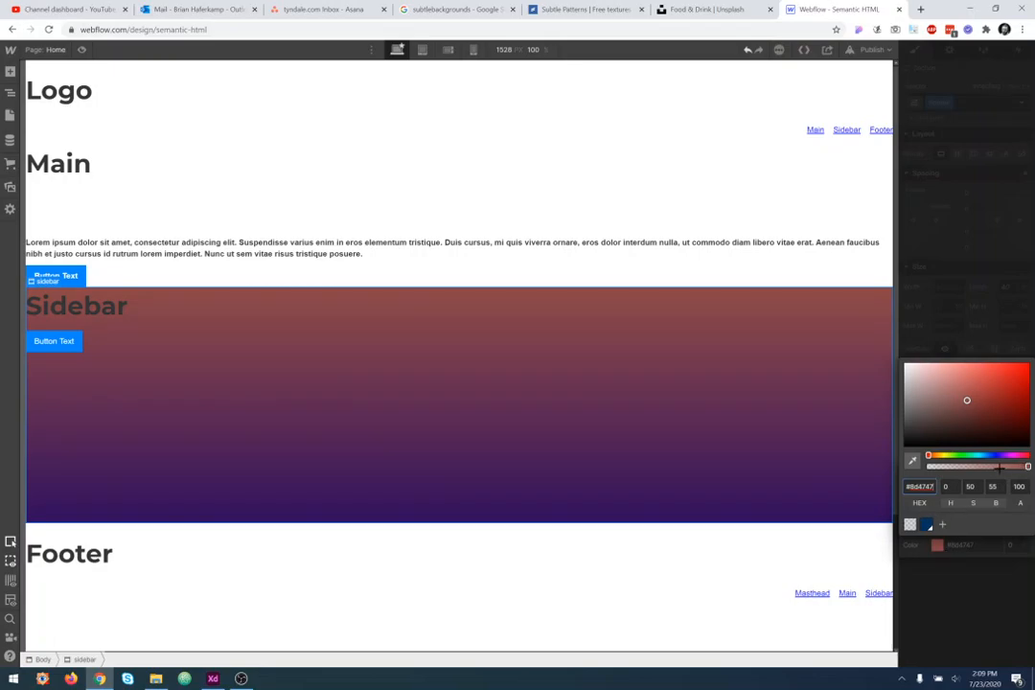
pyautogui.moveTo(1025, 468); pyautogui.dragTo(972, 468)
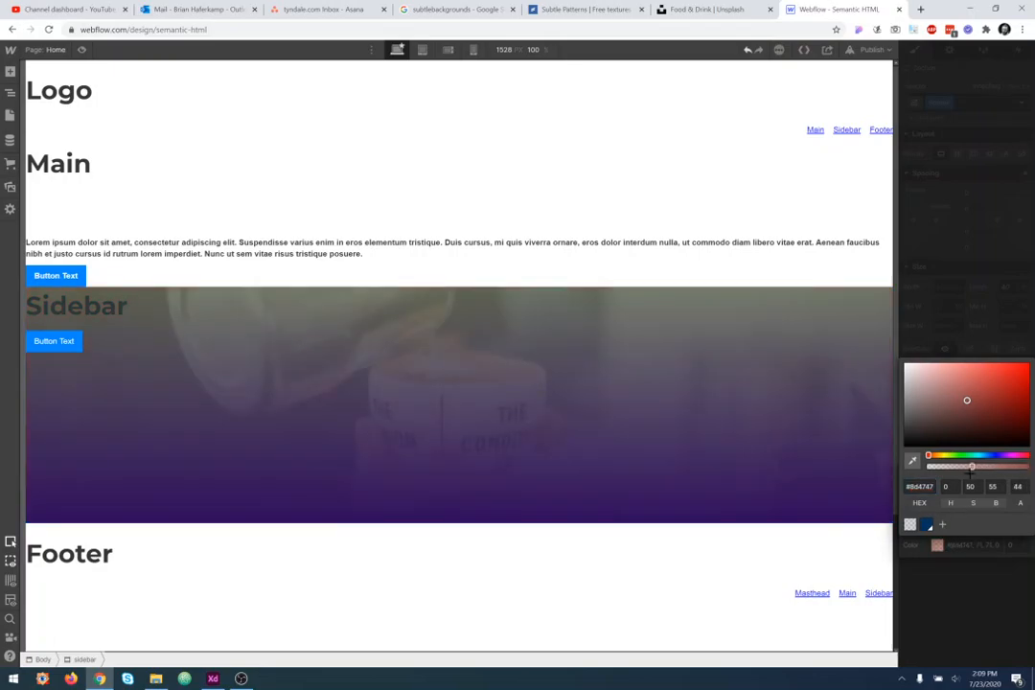
pyautogui.click(1003, 592)
# - Reduce the opacity of the gradient's purple end stop
pyautogui.click(1027, 518)
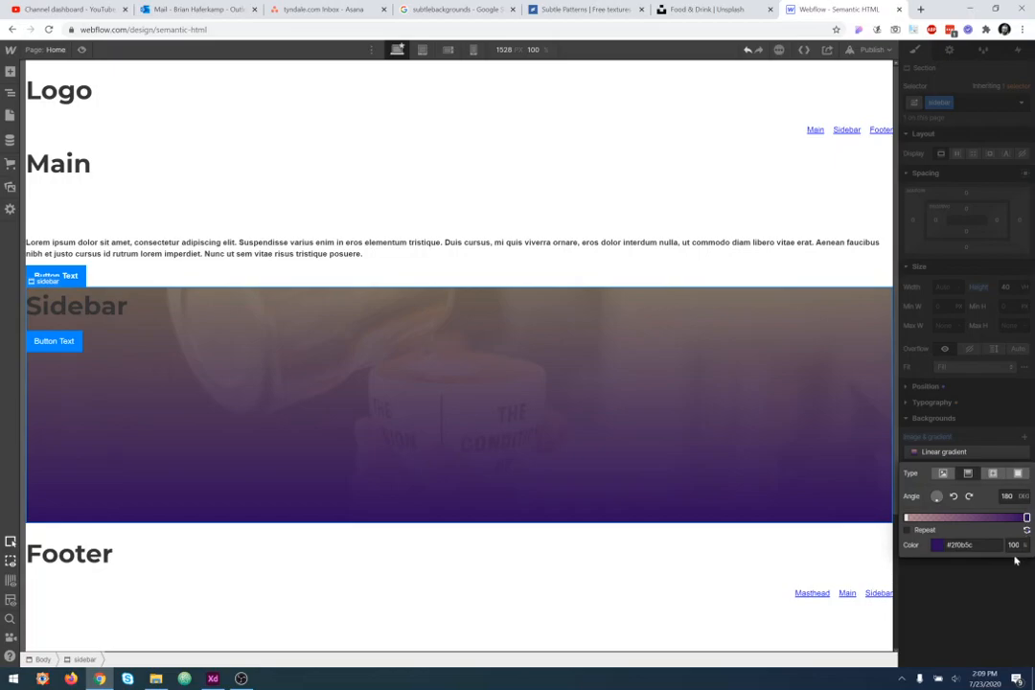
pyautogui.click(940, 546)
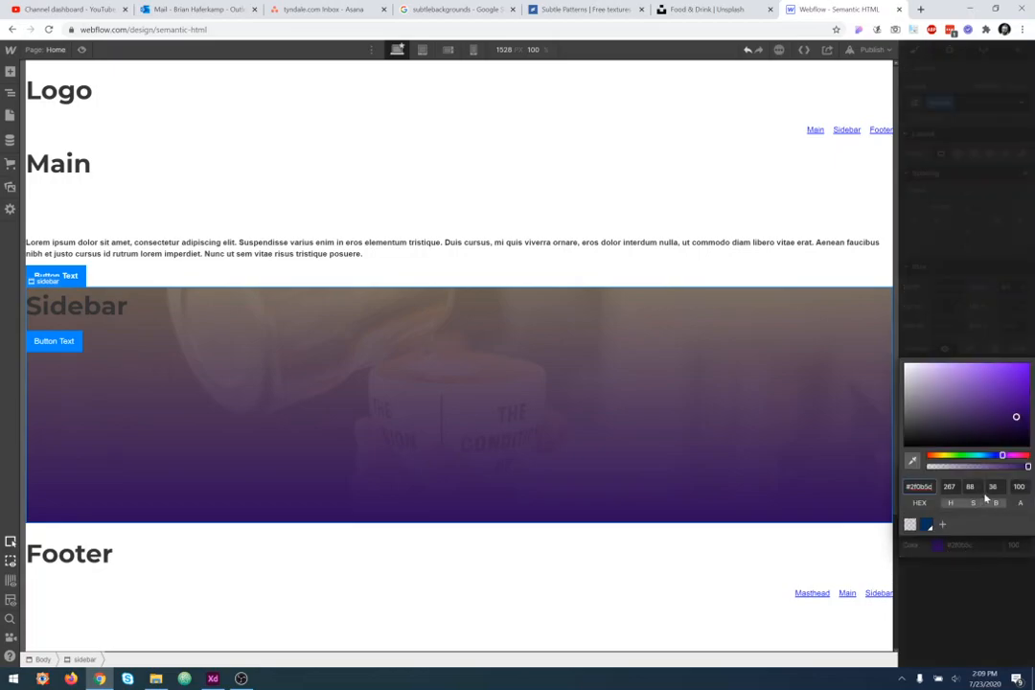
pyautogui.moveTo(1027, 467); pyautogui.dragTo(997, 467)
pyautogui.click(928, 608)
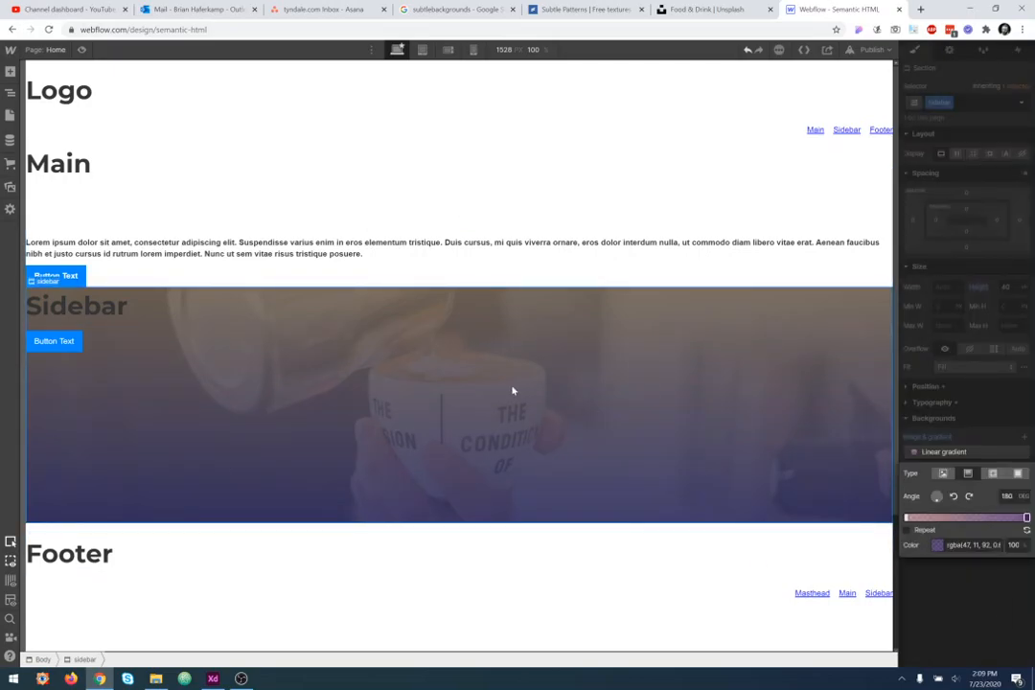
# - Close the gradient settings and delete the green colour background layer
pyautogui.click(976, 558)
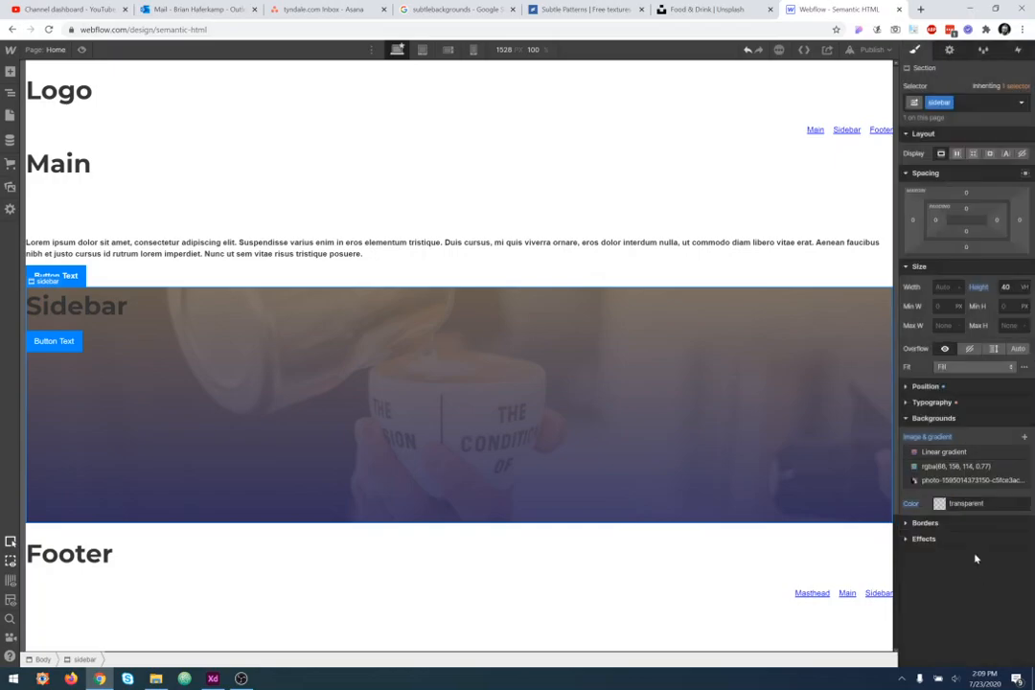
pyautogui.click(1023, 466)
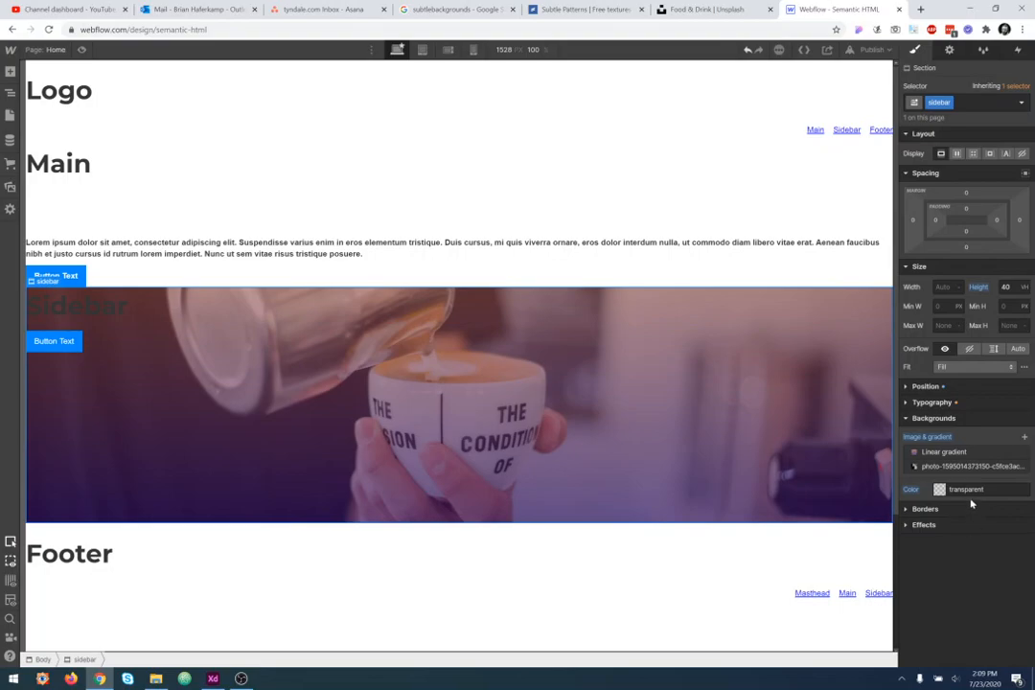
# - Raise the gradient's first stop opacity to 78%
pyautogui.click(954, 452)
pyautogui.click(936, 544)
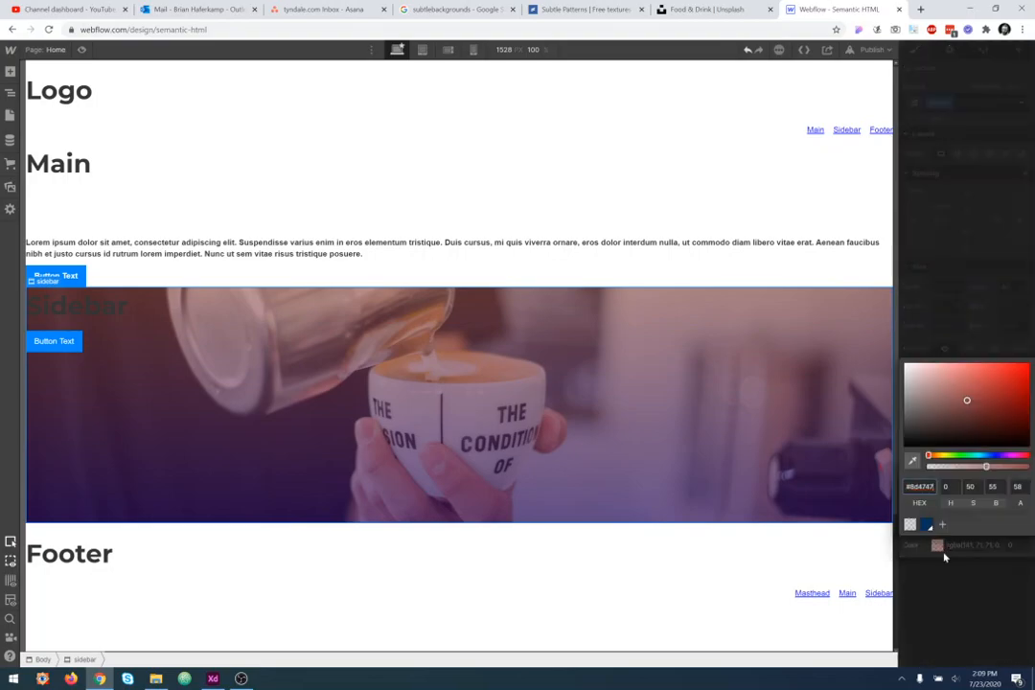
pyautogui.click(1004, 466)
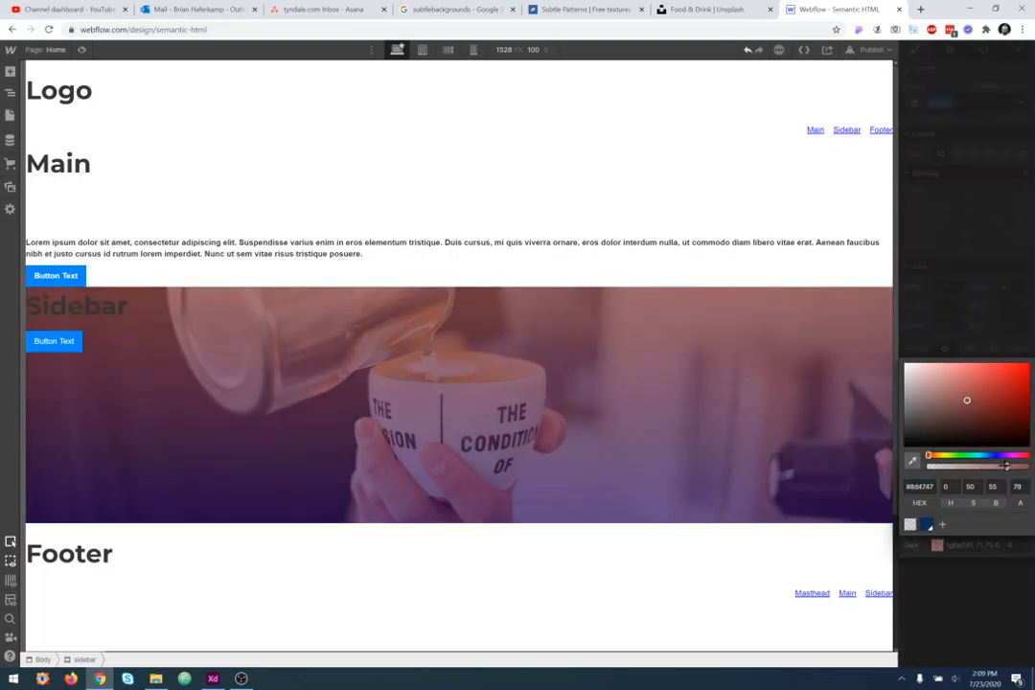
pyautogui.click(662, 620)
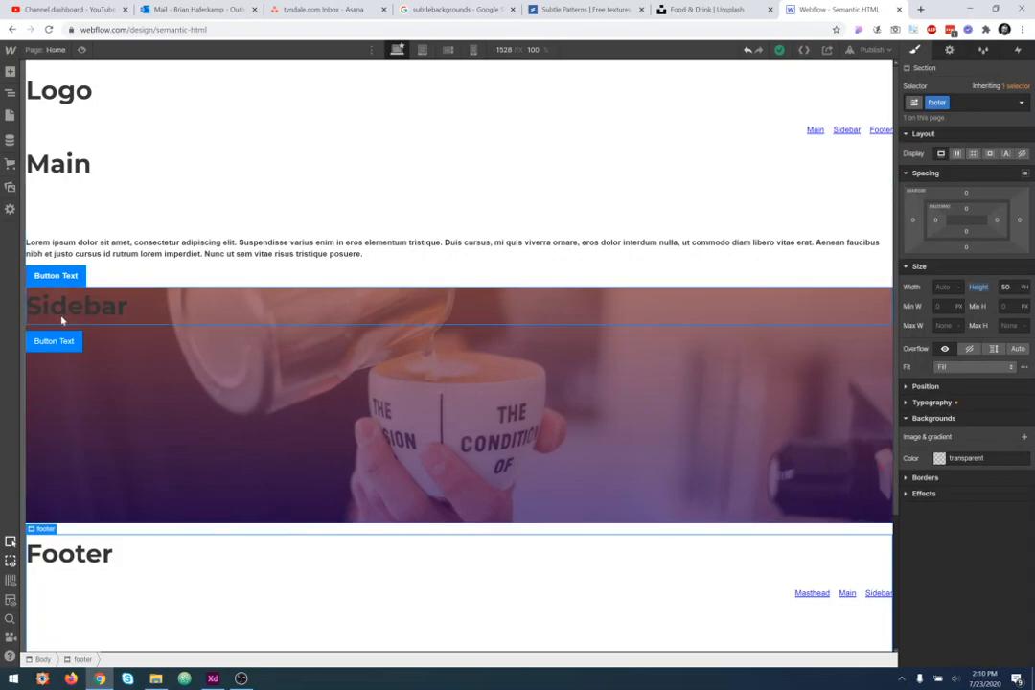
# - Change the Sidebar heading's text colour to white
pyautogui.click(119, 322)
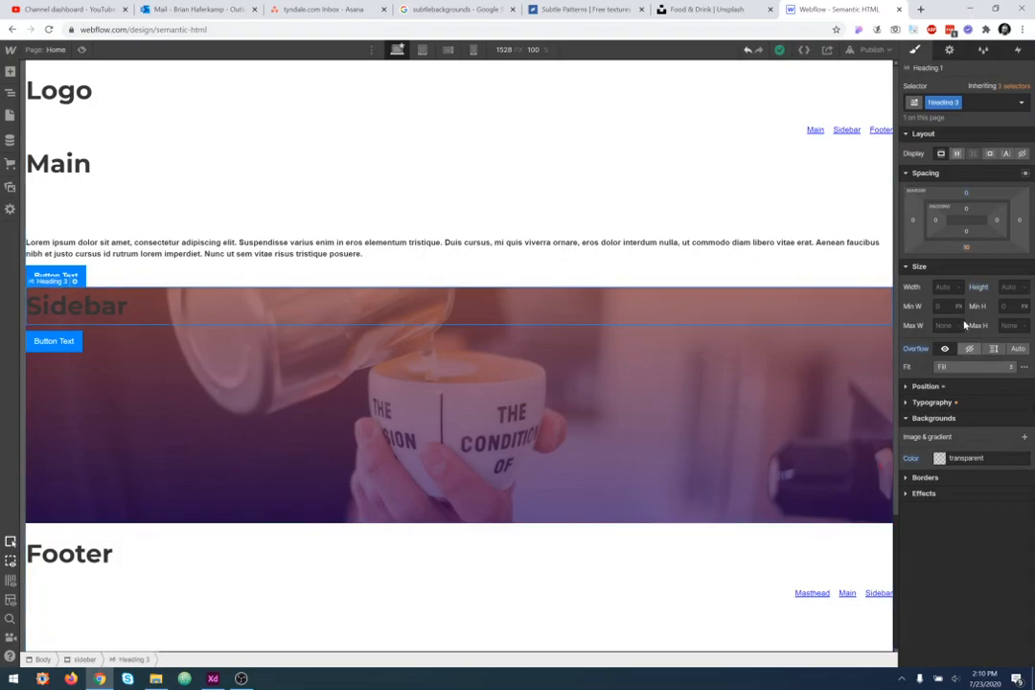
pyautogui.click(947, 402)
pyautogui.click(941, 379)
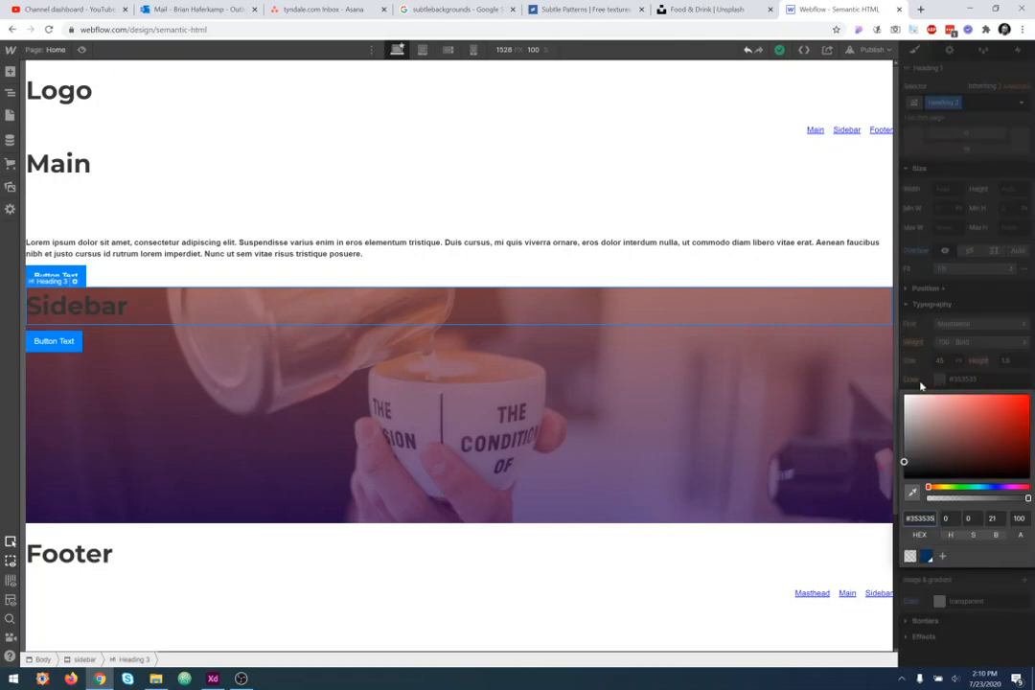
pyautogui.click(411, 643)
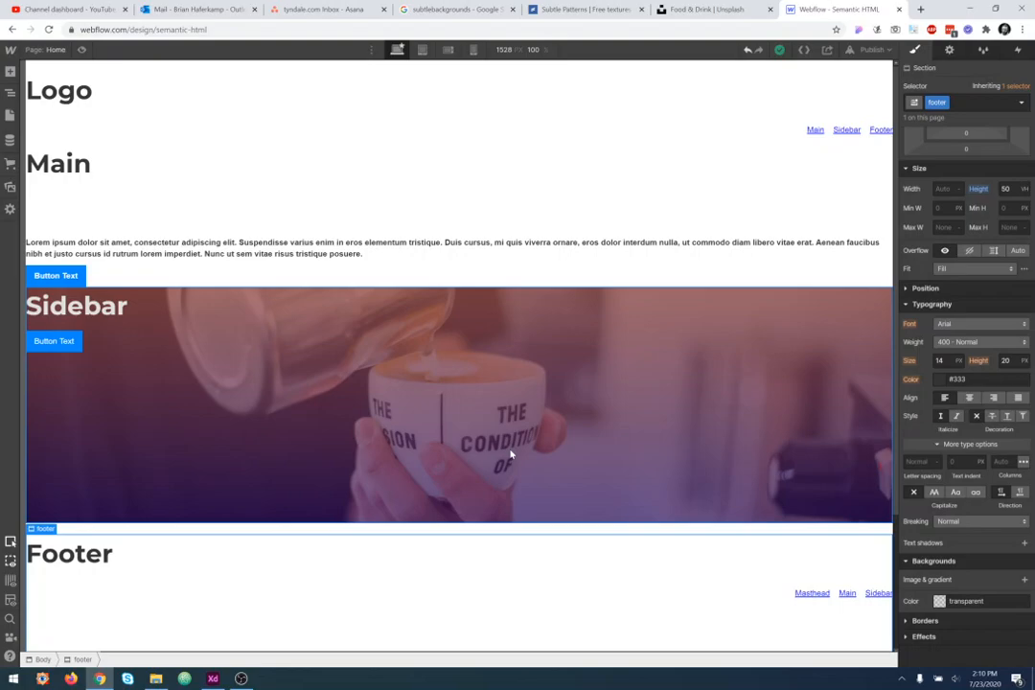
# - Set the sidebar's coffee photo background layer to Fixed
pyautogui.click(182, 484)
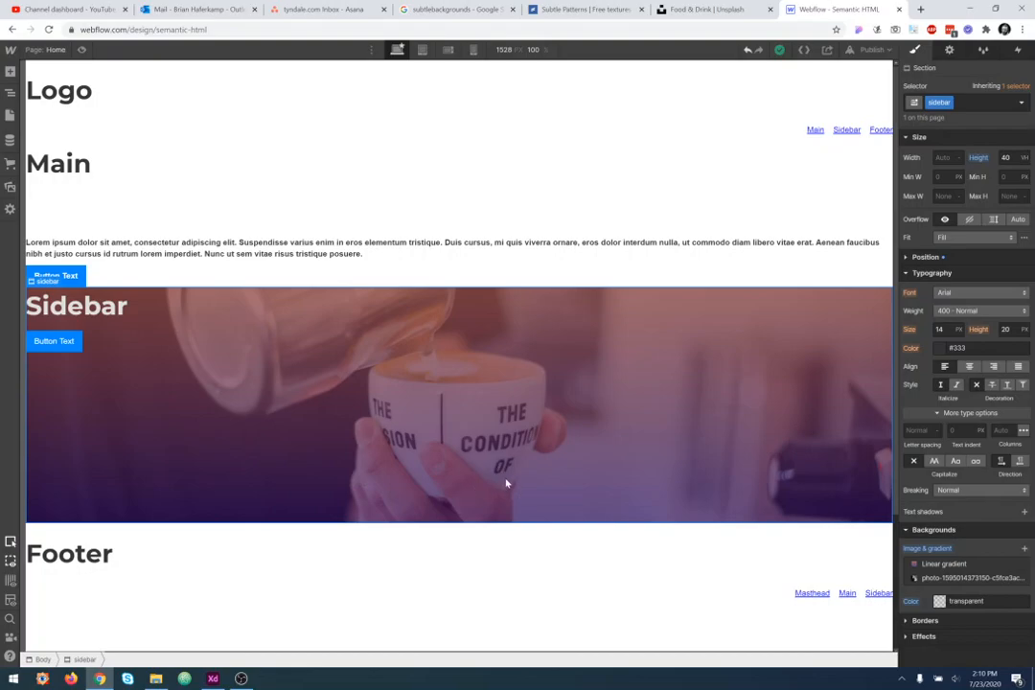
pyautogui.click(956, 579)
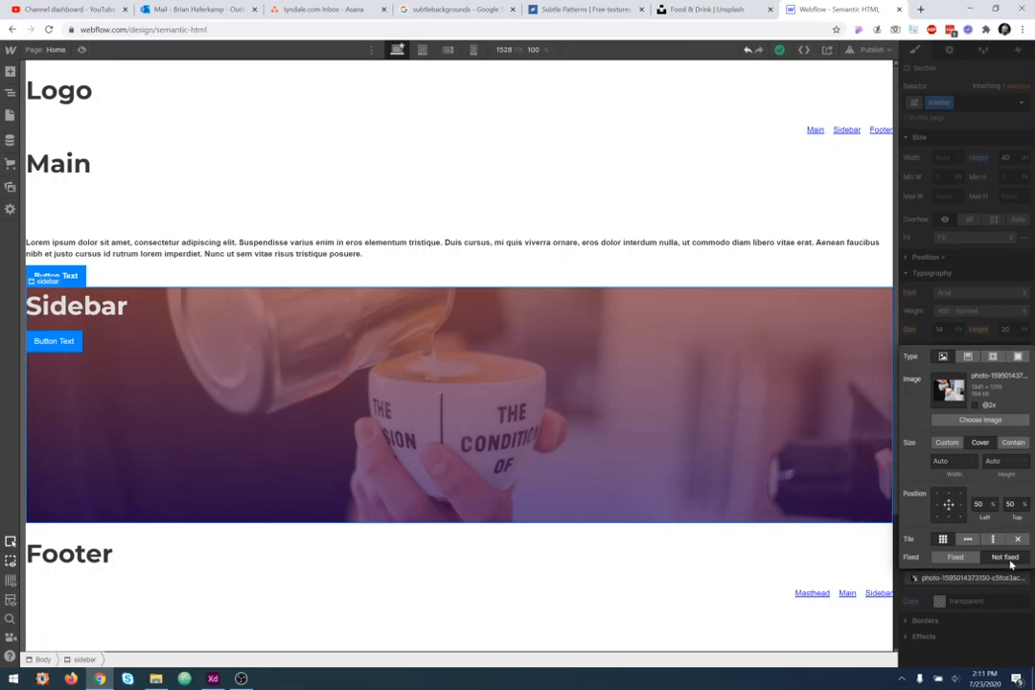
pyautogui.click(965, 565)
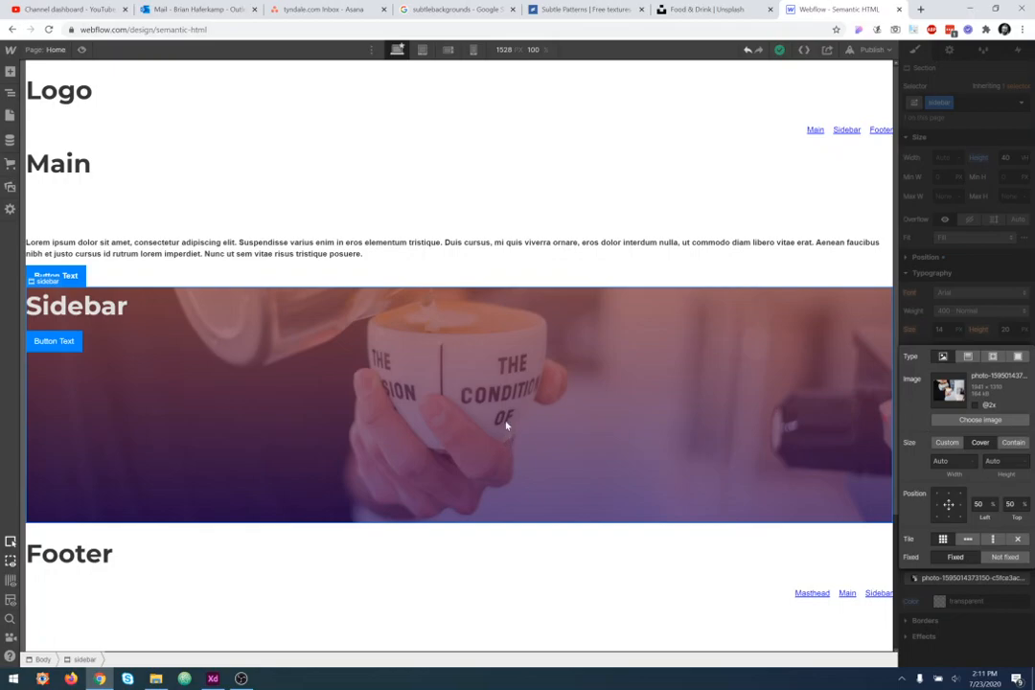
# - Publish the site to the semantic-html.webflow.io domain and open the live page
pyautogui.click(871, 49)
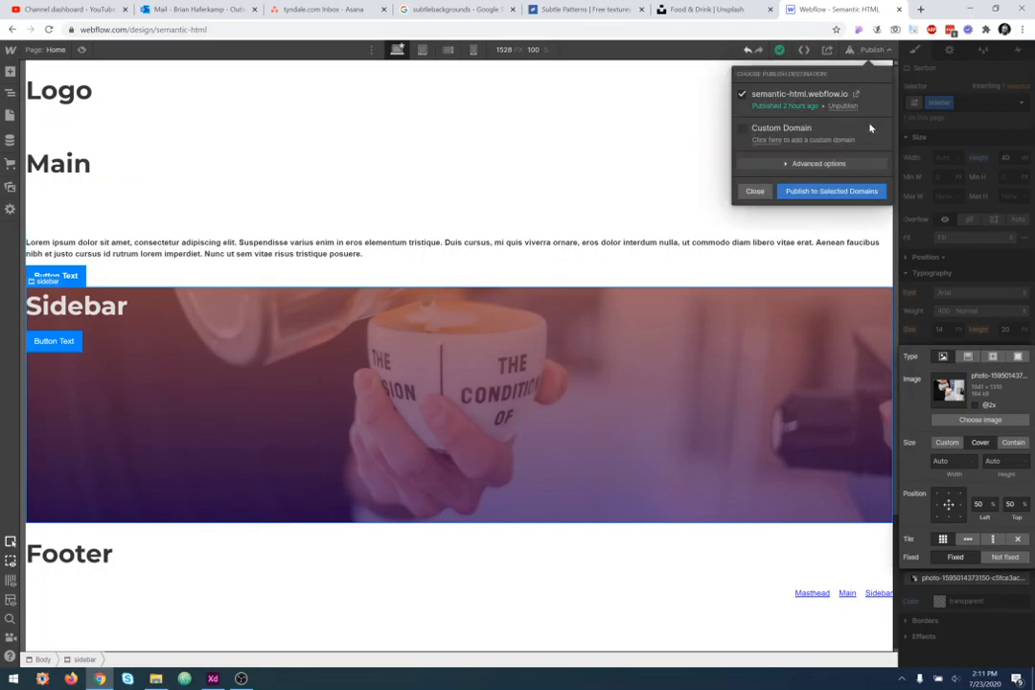
pyautogui.click(831, 191)
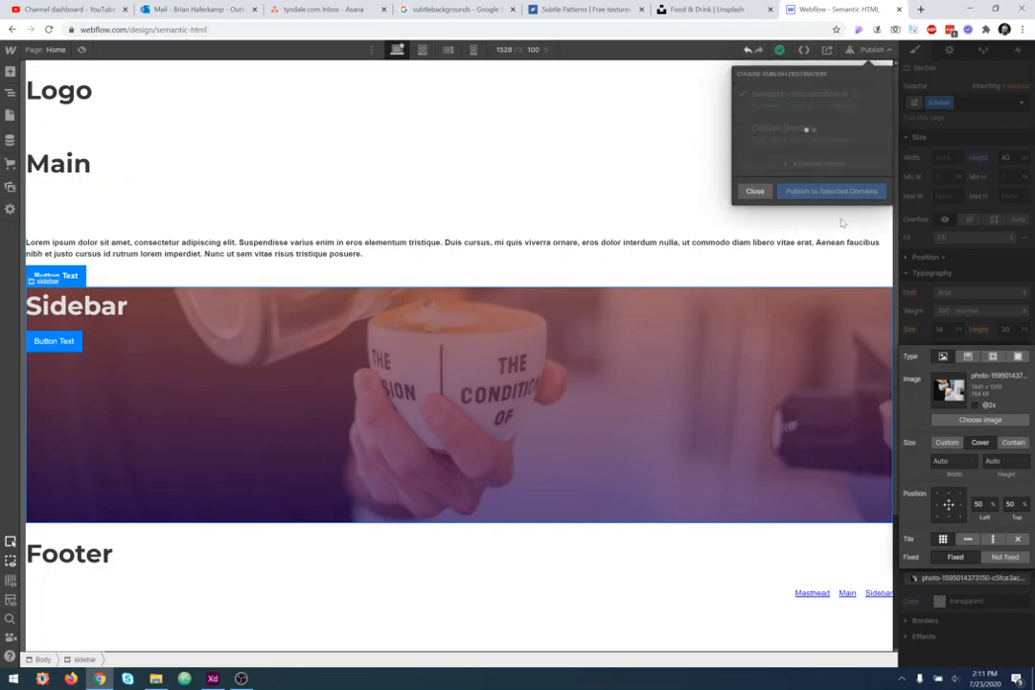
pyautogui.click(859, 99)
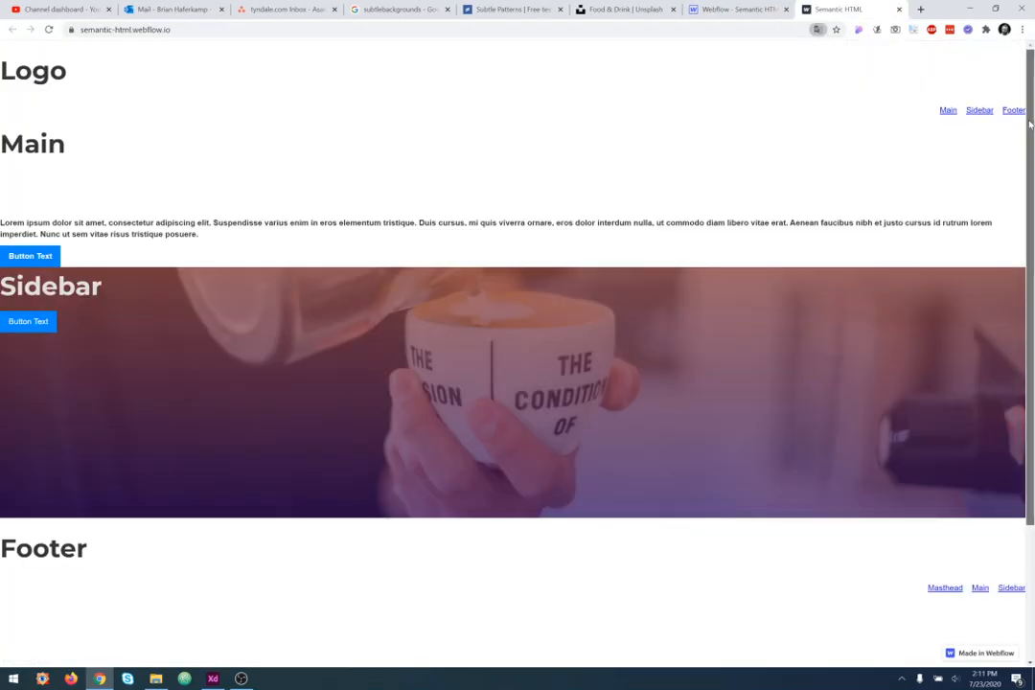
# - Scroll the published page to check the sidebar's fixed background
pyautogui.moveTo(1030, 123); pyautogui.dragTo(1031, 94)
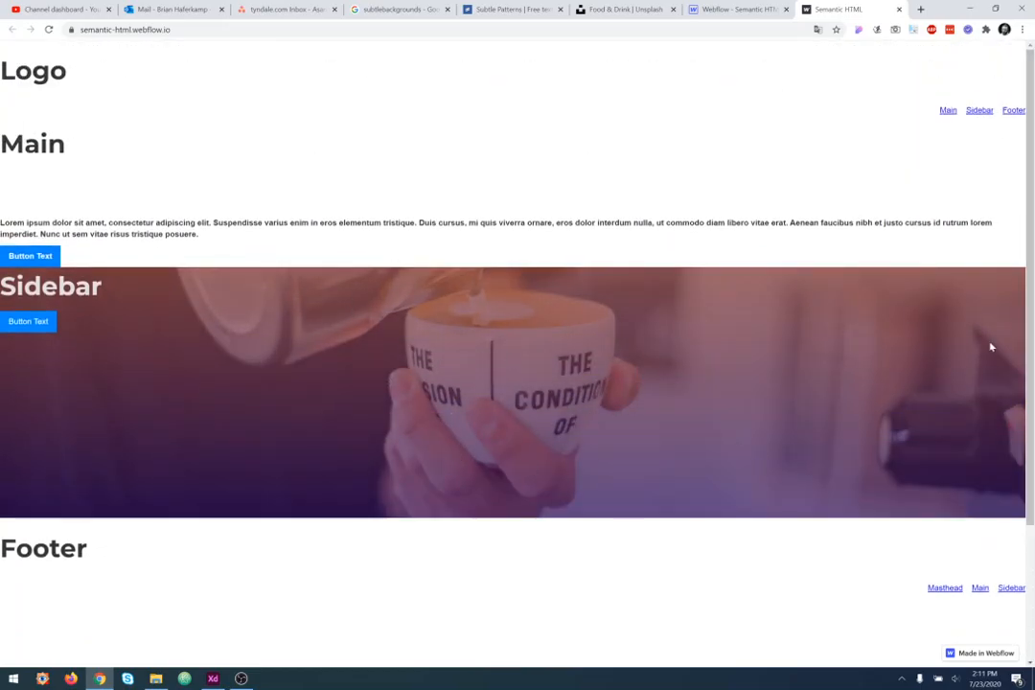
pyautogui.moveTo(1032, 280); pyautogui.dragTo(1033, 446)
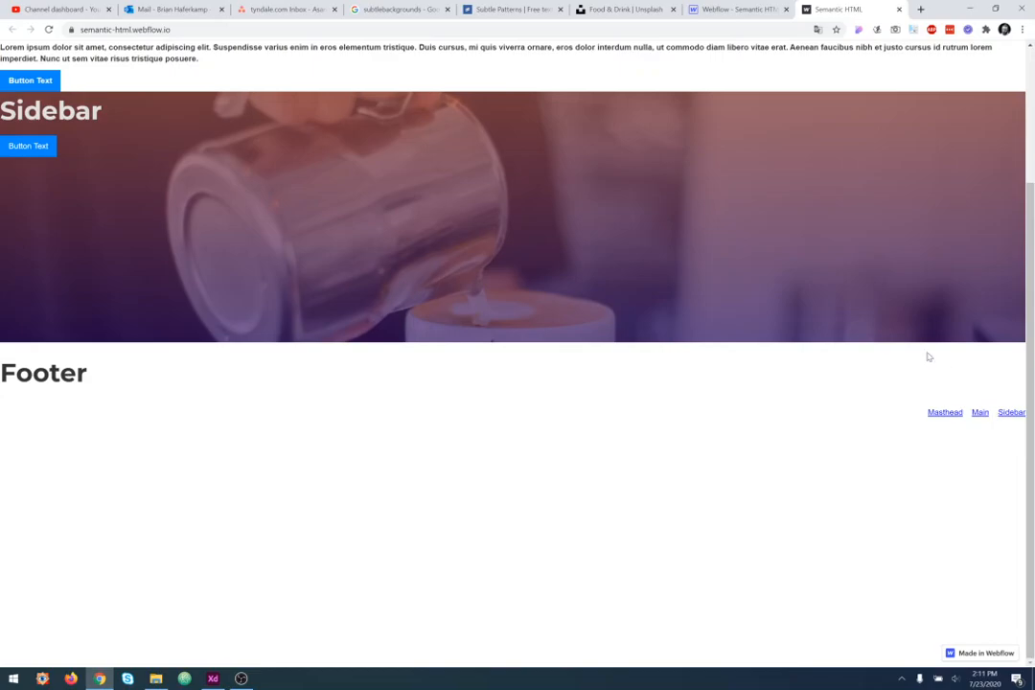
# - Return to the Designer and set the sidebar's photo background layer back to Not fixed
pyautogui.click(739, 11)
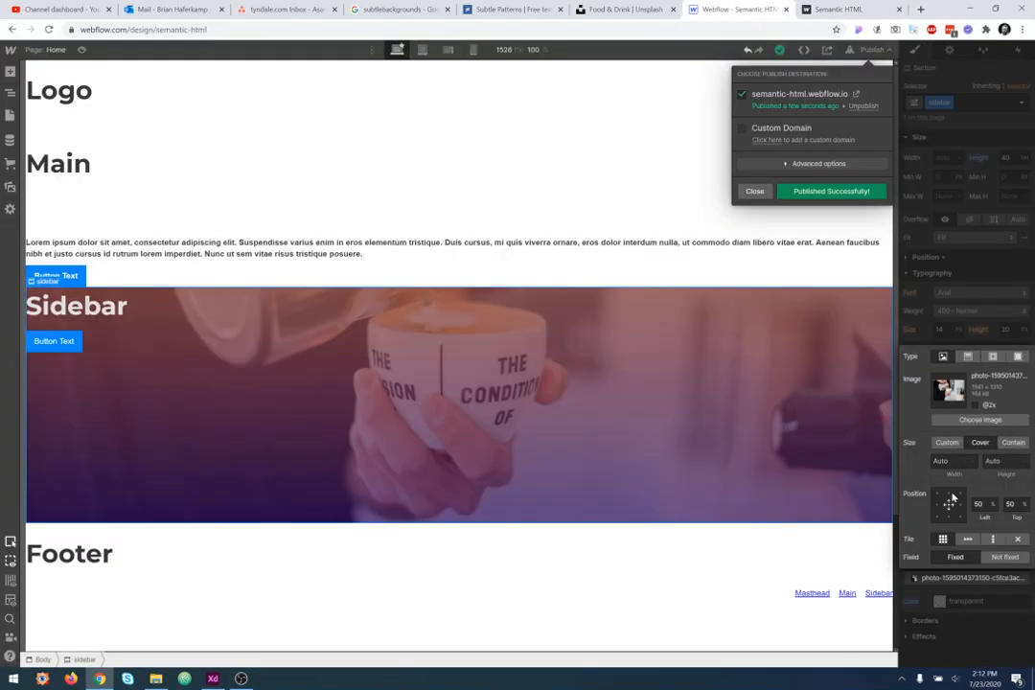
pyautogui.click(1001, 561)
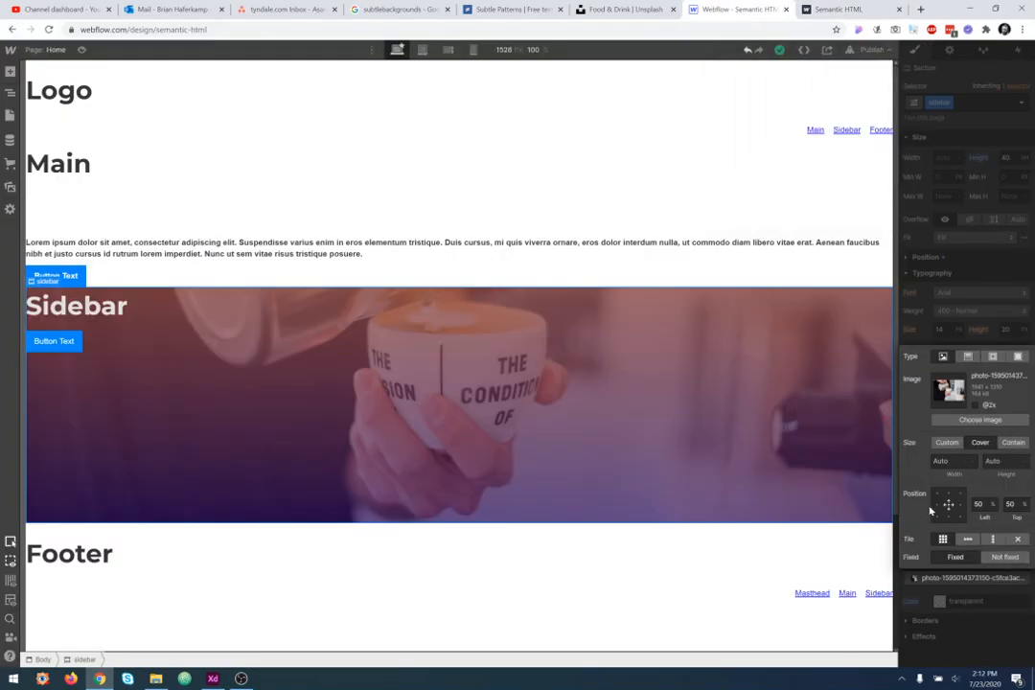
pyautogui.click(998, 560)
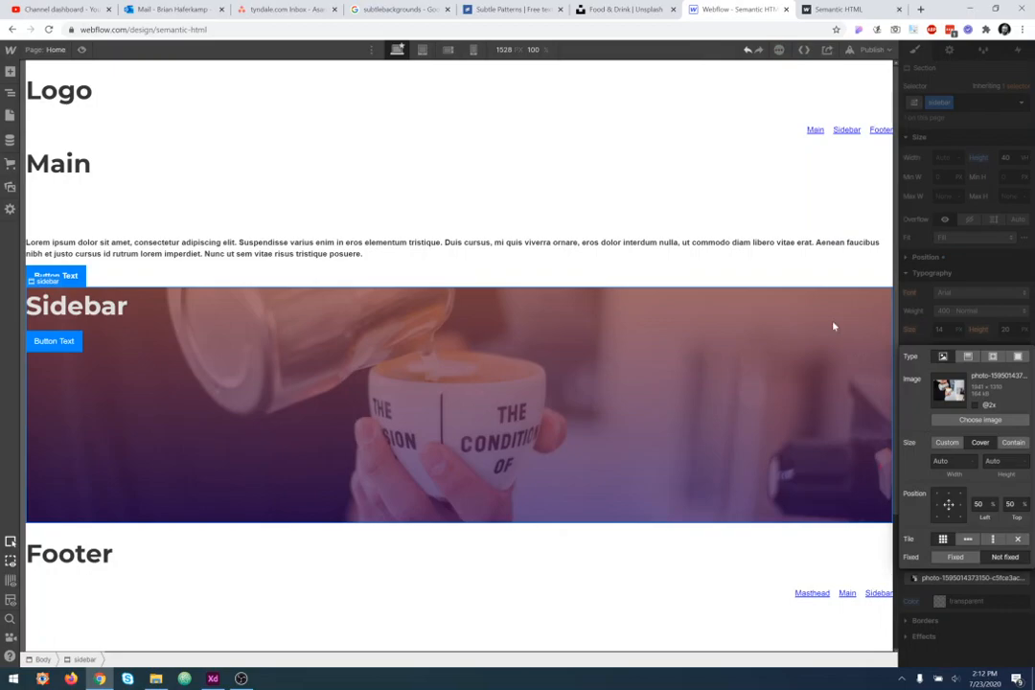
# - Republish the site to semantic-html.webflow.io and reload the live page
pyautogui.click(873, 49)
pyautogui.click(851, 191)
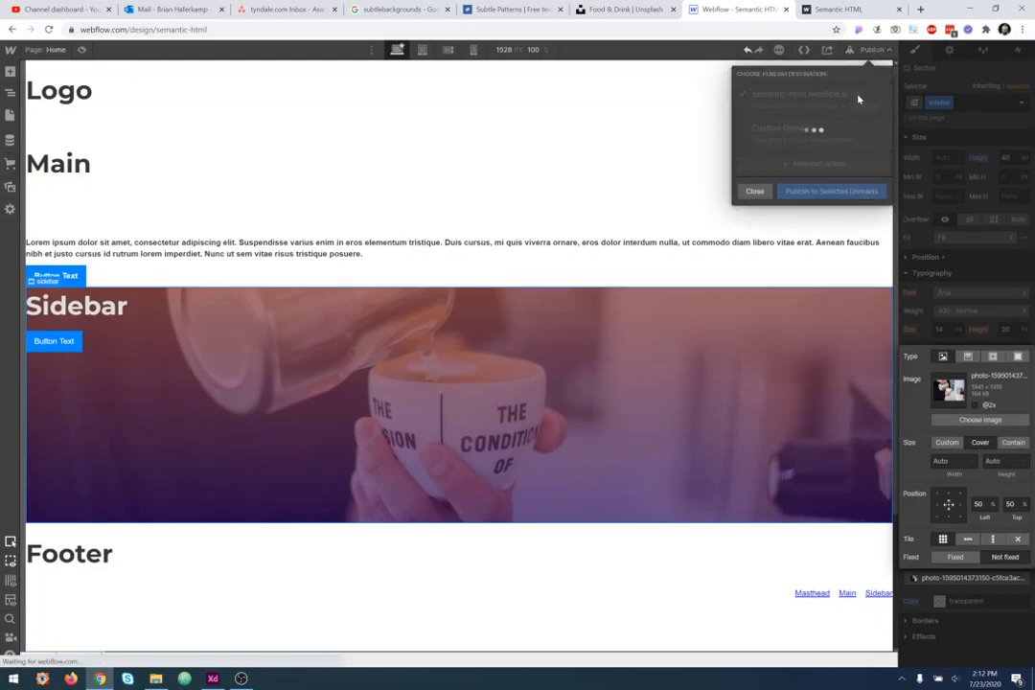
pyautogui.click(860, 10)
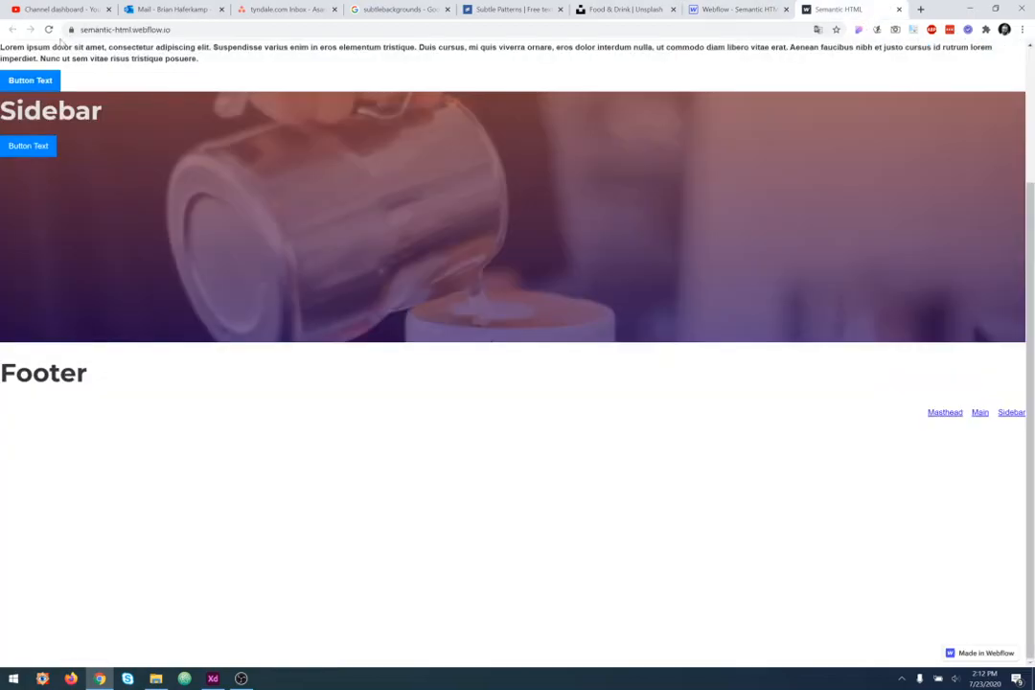
pyautogui.click(50, 30)
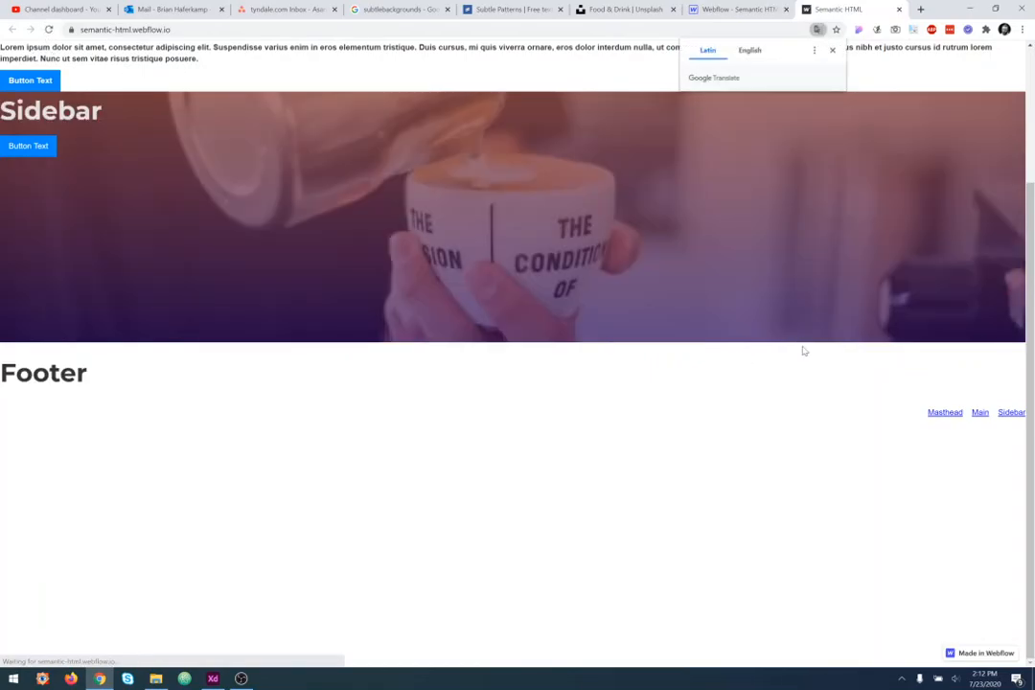
# - Scroll the live page to examine the sidebar's background, then go back to the Designer and close the publish panel
pyautogui.scroll(-3, 808, 356)
pyautogui.scroll(4, 808, 356)
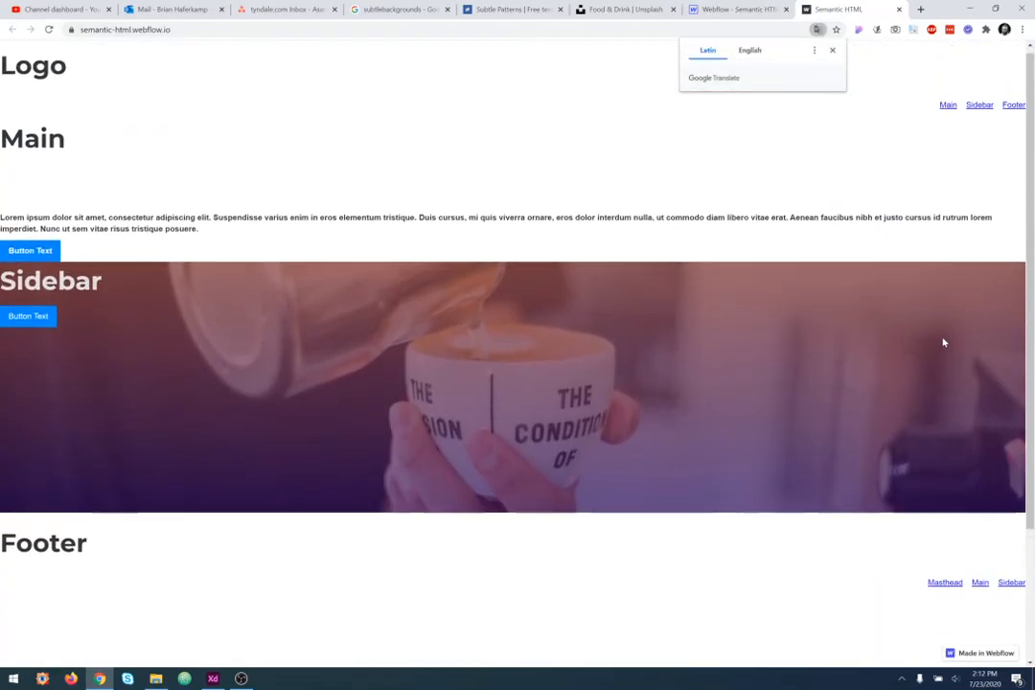
pyautogui.moveTo(1027, 275)
pyautogui.mouseDown()
pyautogui.moveTo(1026, 404)
pyautogui.moveTo(1026, 273)
pyautogui.mouseUp()
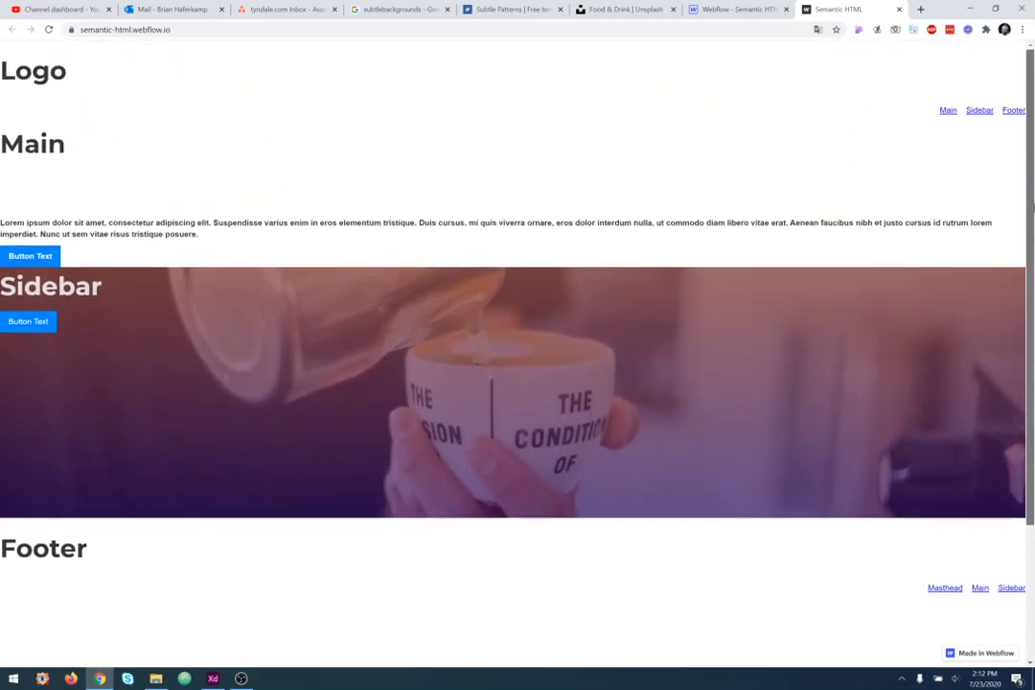
pyautogui.click(709, 7)
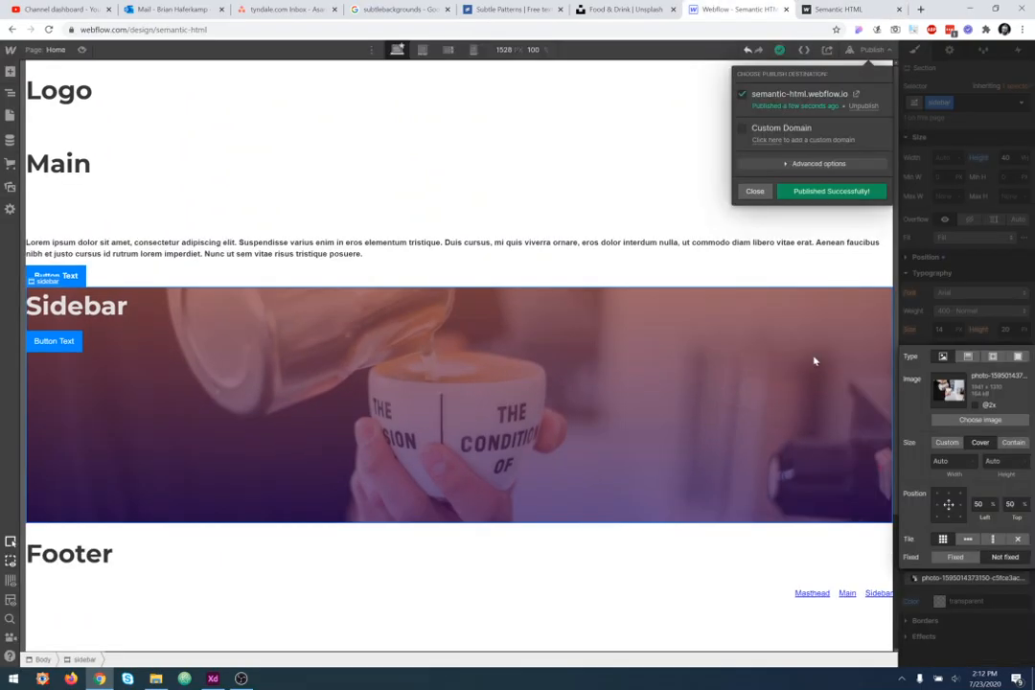
pyautogui.click(808, 293)
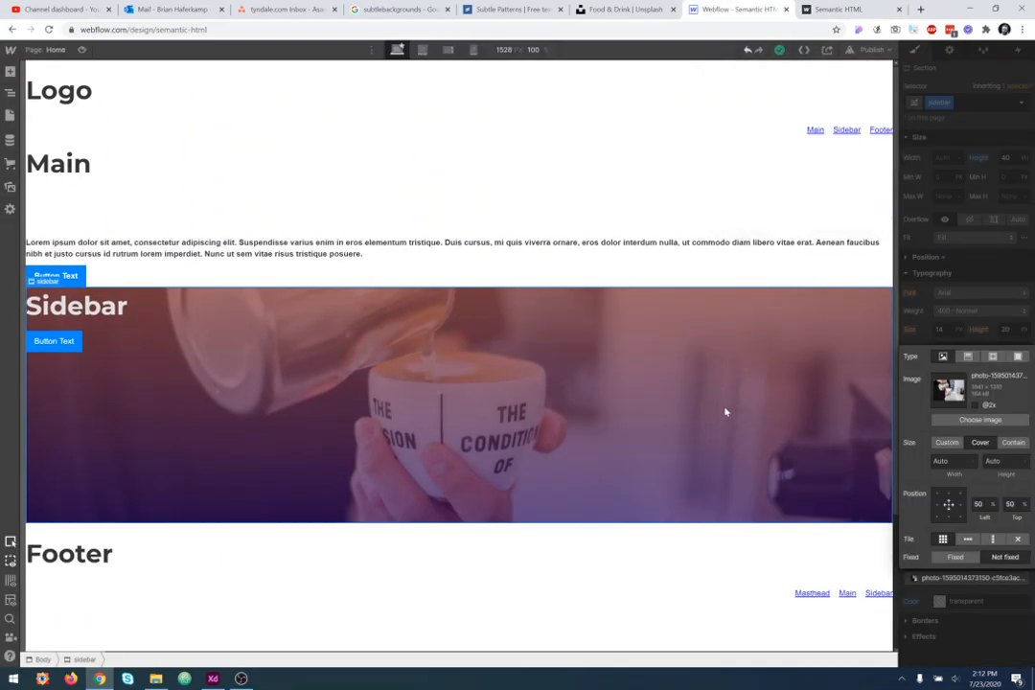